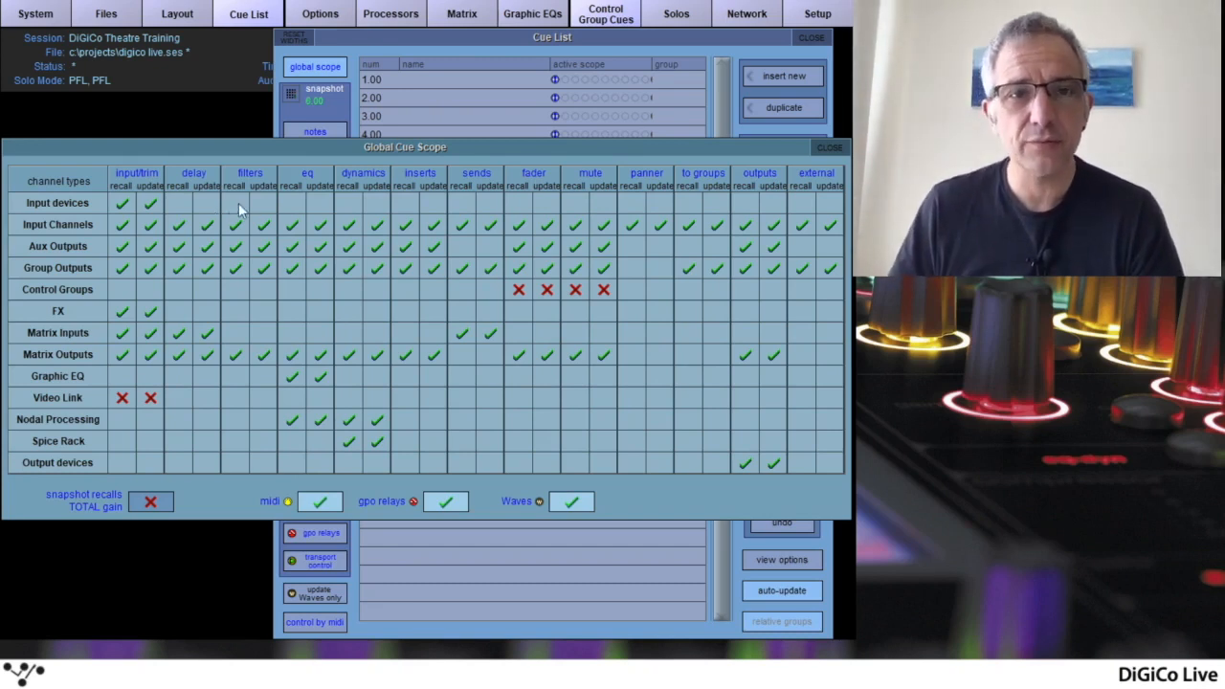
Close the cue scope and Cue List, and review the Auto-Update Exclusions in the Theatre options
{"action": "left_click", "coordinate": [825, 145]}
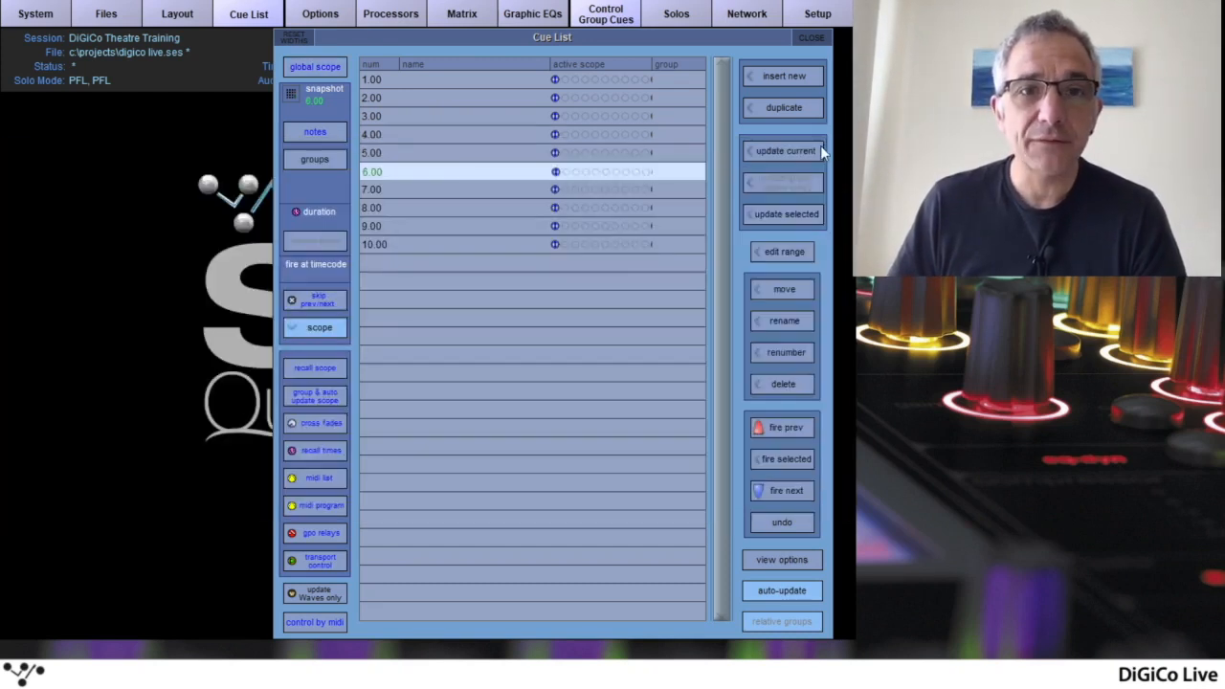
{"action": "left_click", "coordinate": [813, 40]}
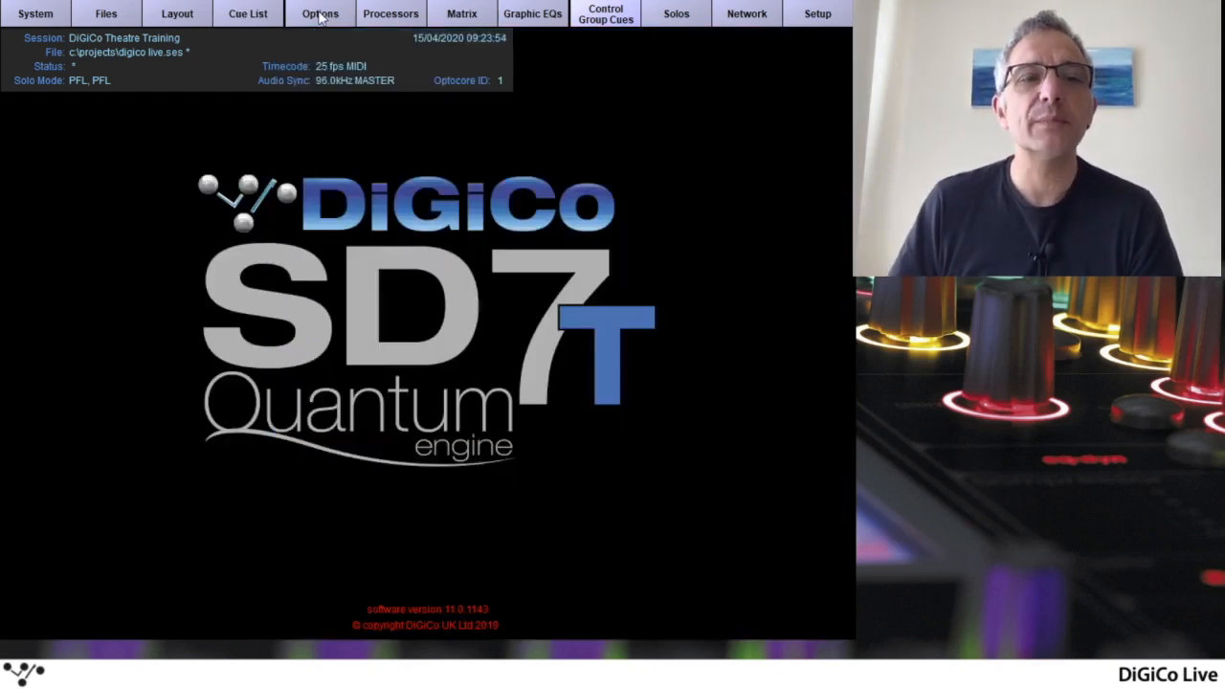
{"action": "left_click", "coordinate": [322, 17]}
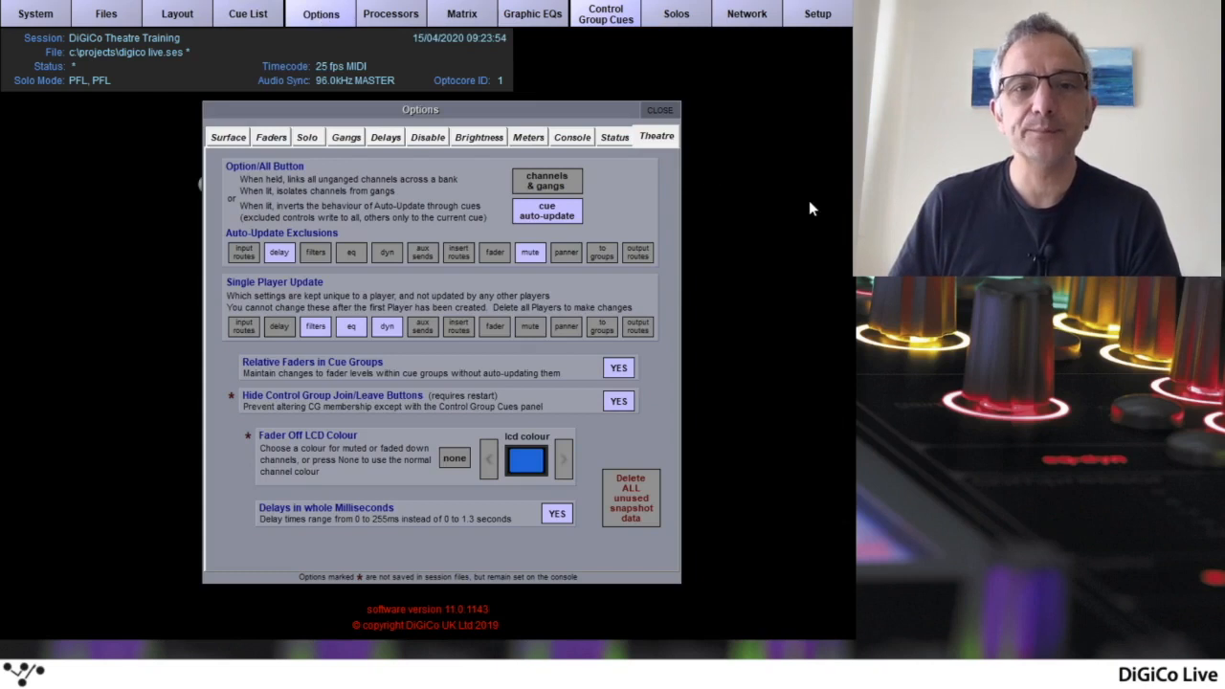
{"action": "left_click", "coordinate": [526, 253]}
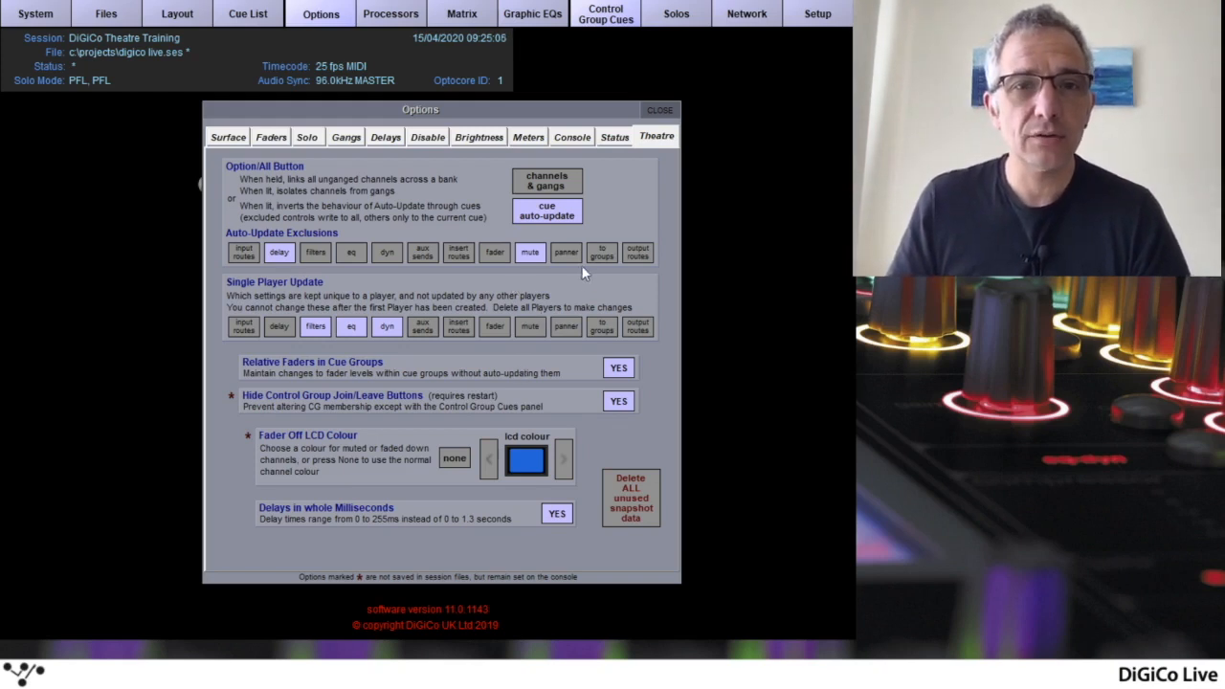
{"action": "left_click", "coordinate": [657, 111]}
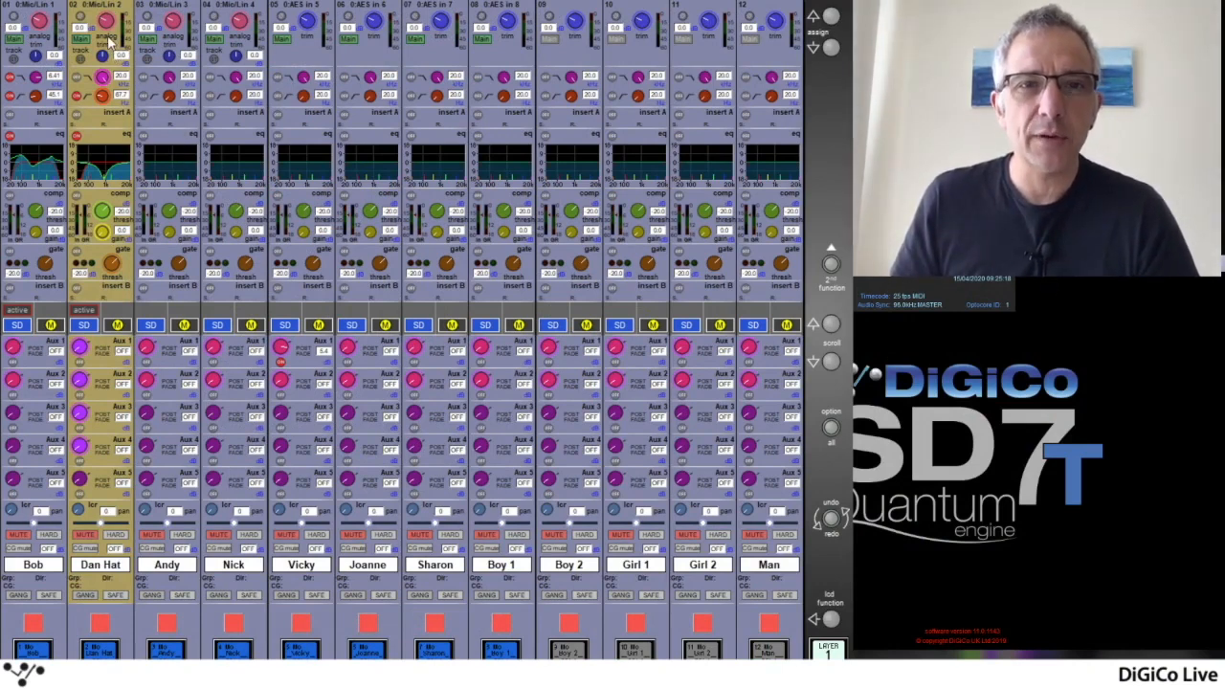
Examine which settings channel 2's current alias inherits, using the inheritance view of its channel aliases
{"action": "left_click", "coordinate": [109, 38]}
{"action": "left_click", "coordinate": [92, 350]}
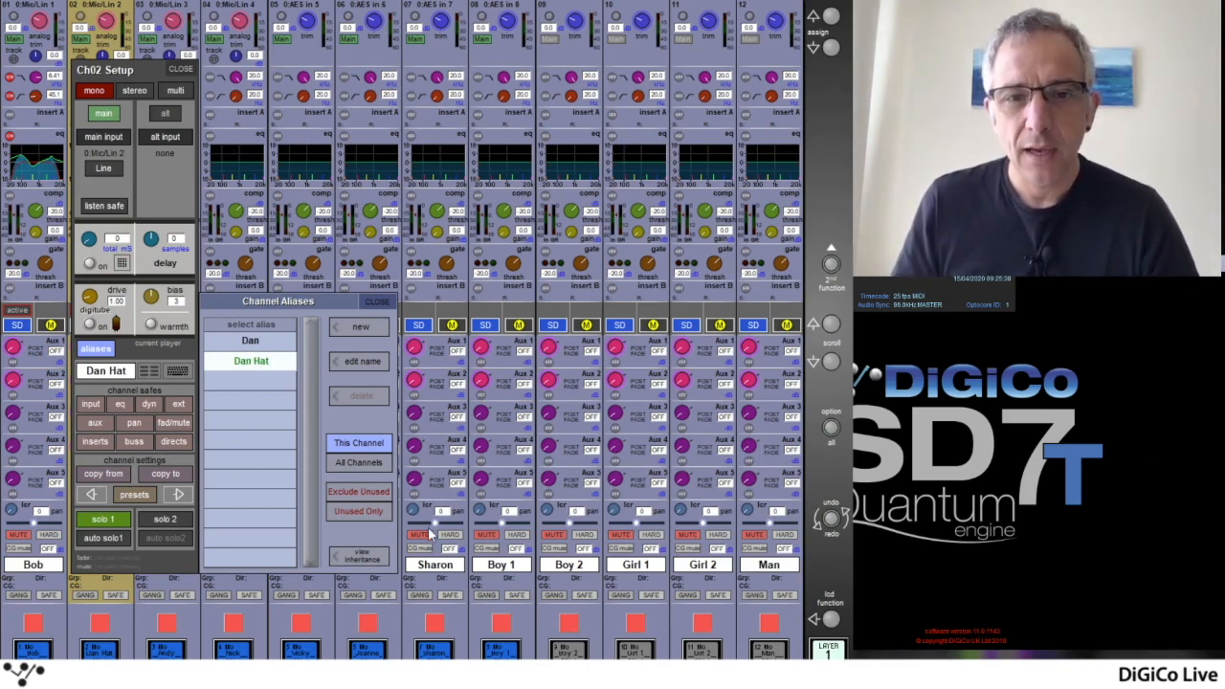
{"action": "left_click", "coordinate": [361, 562]}
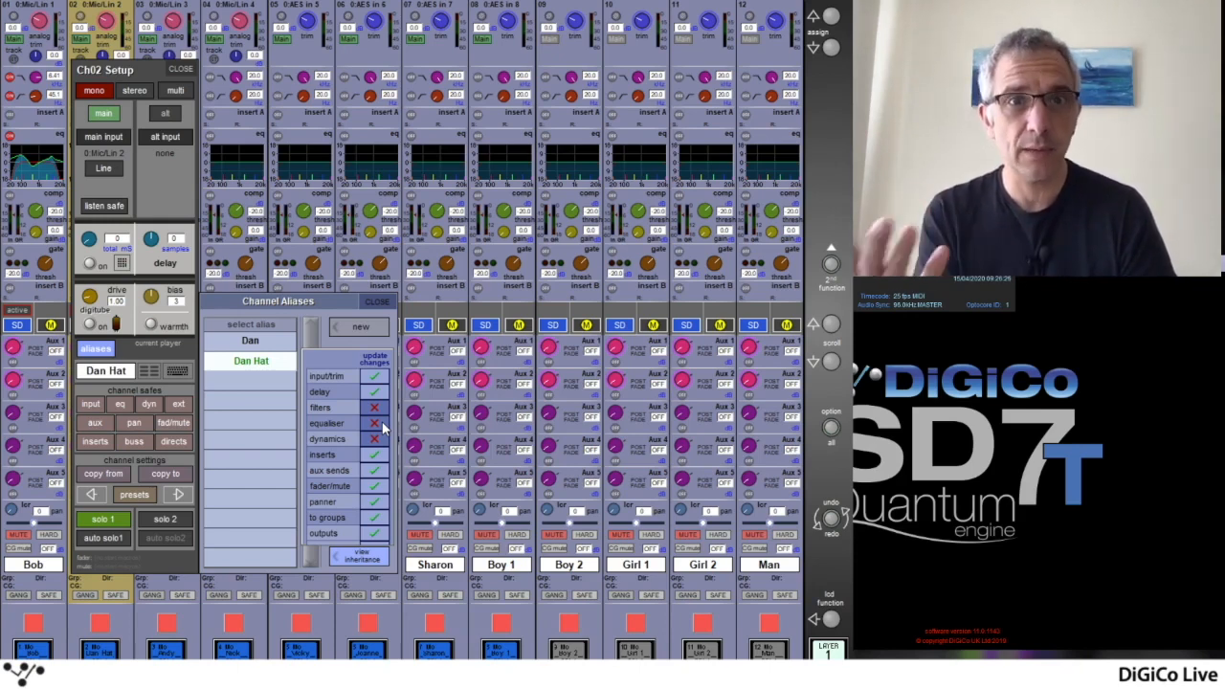
{"action": "left_click", "coordinate": [370, 560]}
{"action": "left_click", "coordinate": [377, 303]}
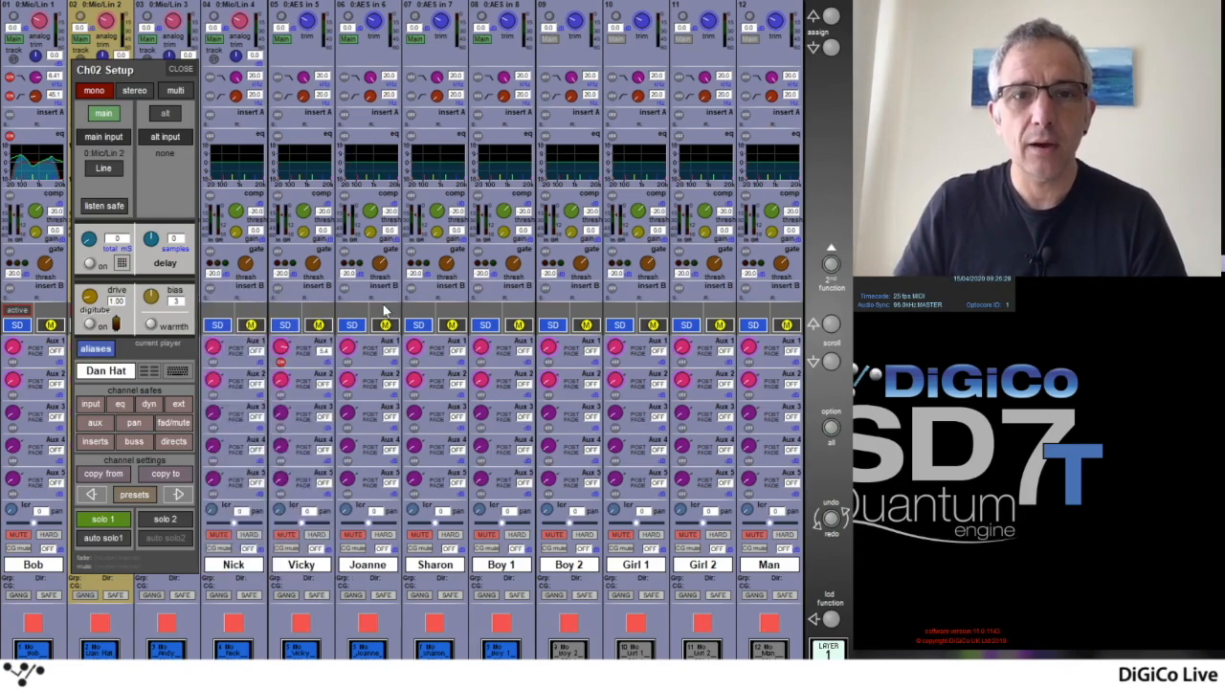
{"action": "left_click", "coordinate": [184, 70]}
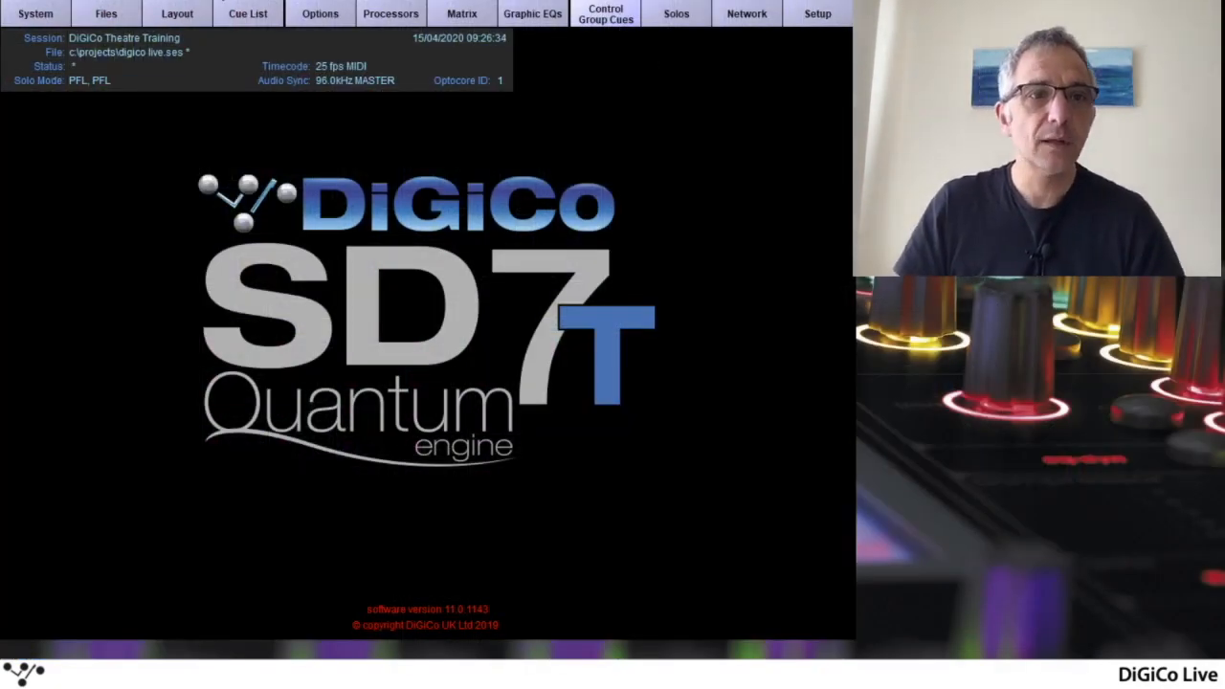
Open the Players list and select channel 2
{"action": "left_click", "coordinate": [179, 14]}
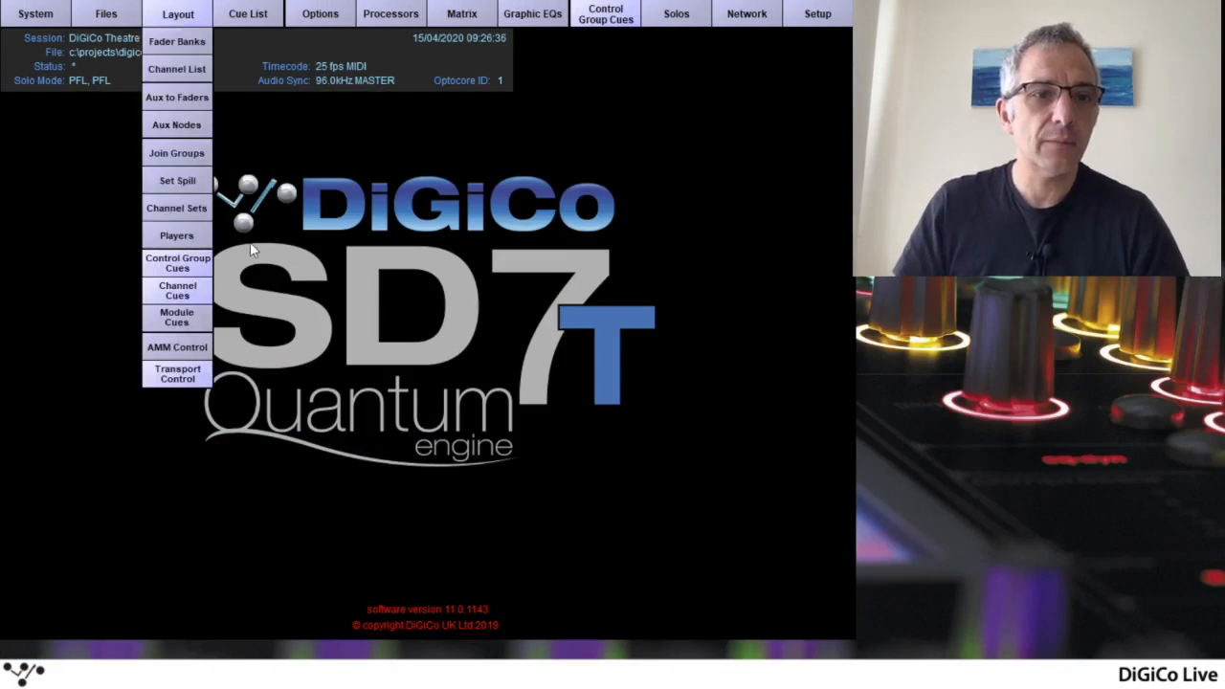
{"action": "left_click", "coordinate": [184, 237]}
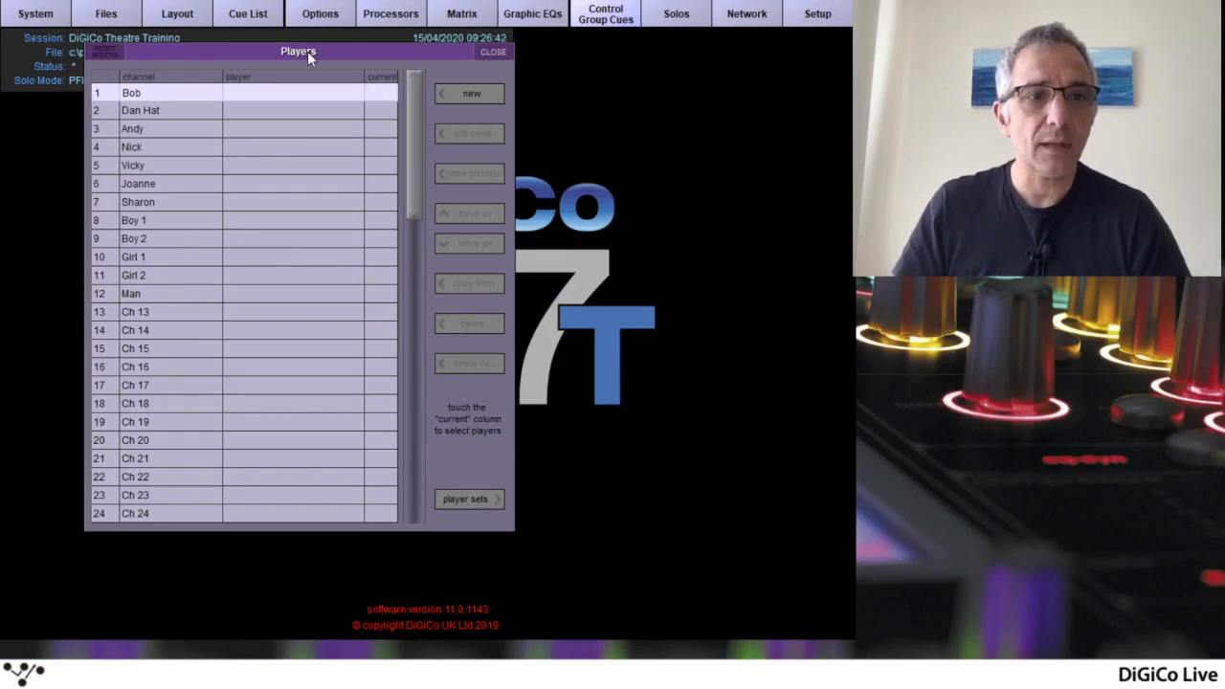
{"action": "scroll", "coordinate": [410, 153], "scroll_direction": "down", "scroll_amount": 1}
{"action": "left_click_drag", "start_coordinate": [411, 145], "coordinate": [420, 110]}
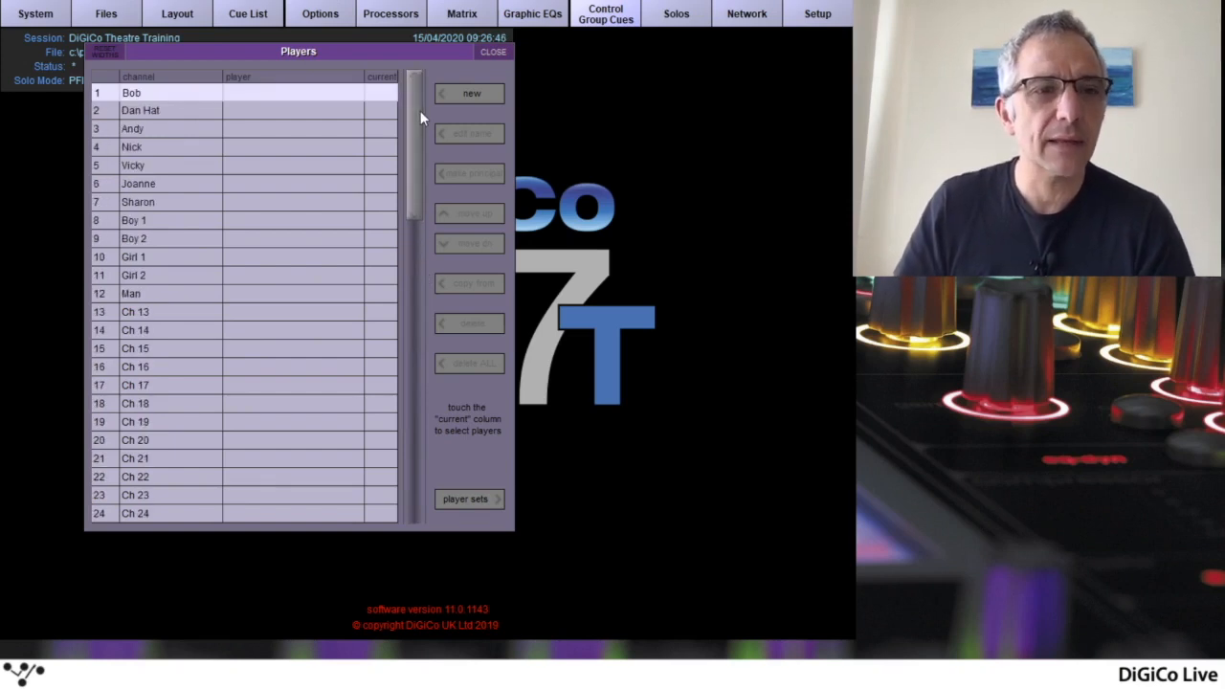
{"action": "left_click", "coordinate": [162, 110]}
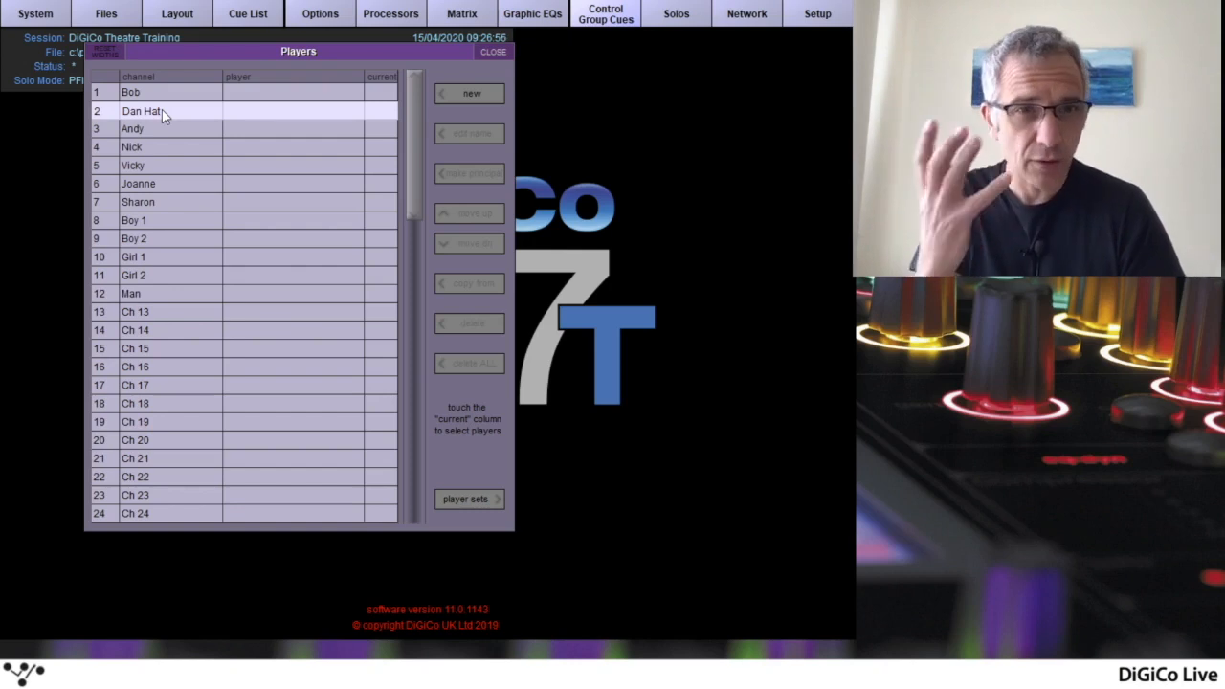
Check which channel settings are kept unique to a player under Single Player Update in the Theatre options
{"action": "left_click", "coordinate": [477, 94]}
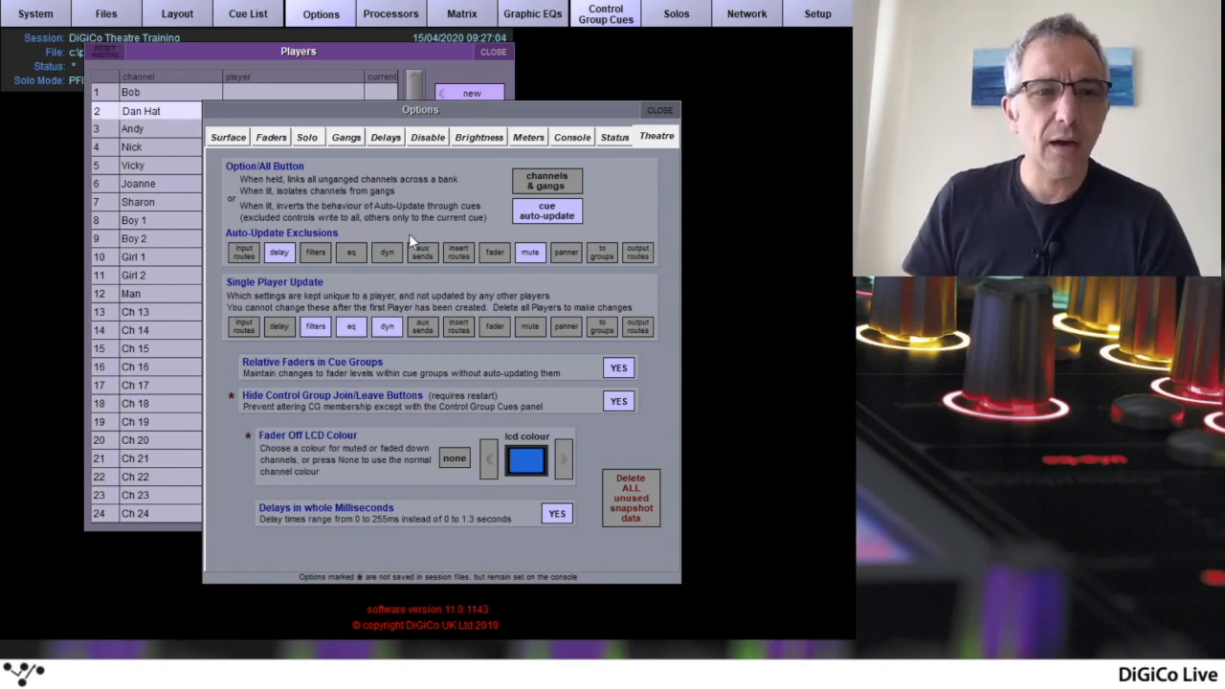
{"action": "key", "text": "Escape"}
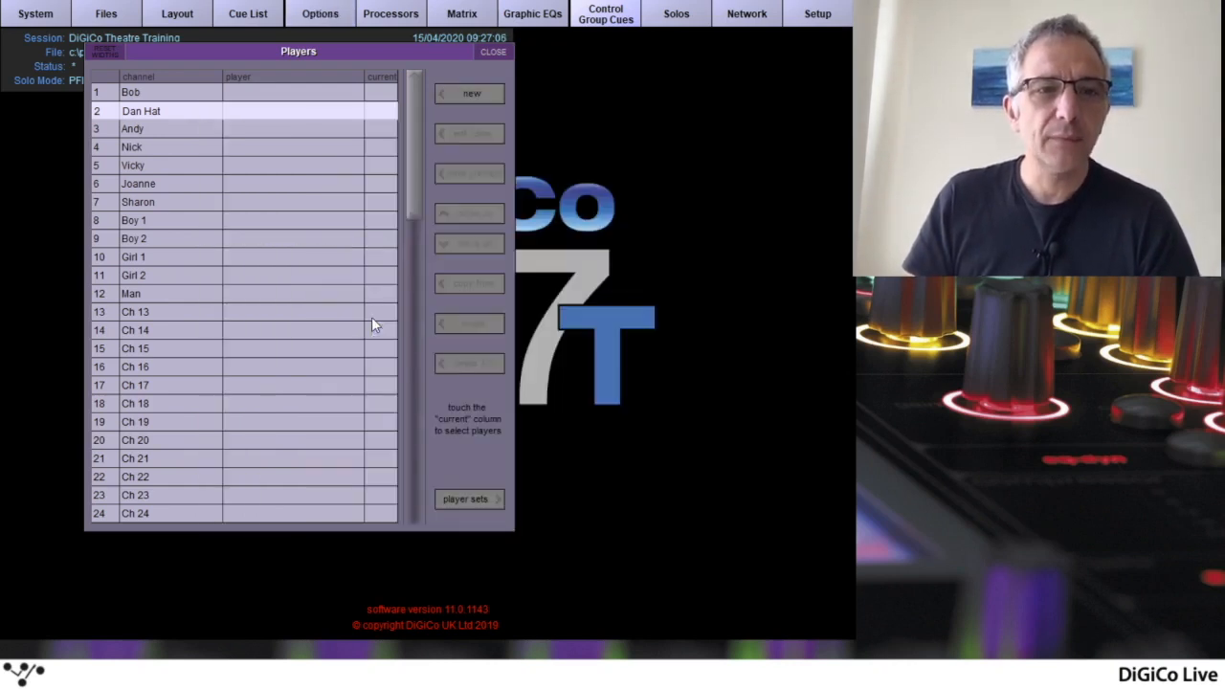
{"action": "left_click", "coordinate": [323, 17]}
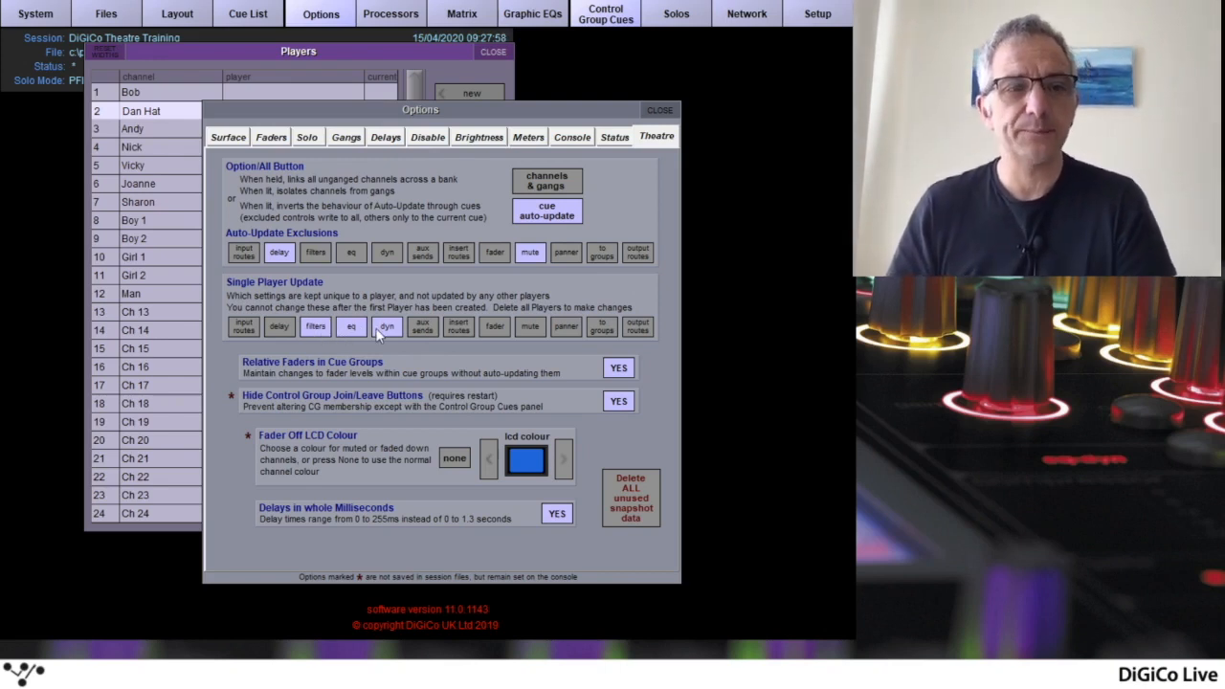
{"action": "left_click", "coordinate": [315, 325]}
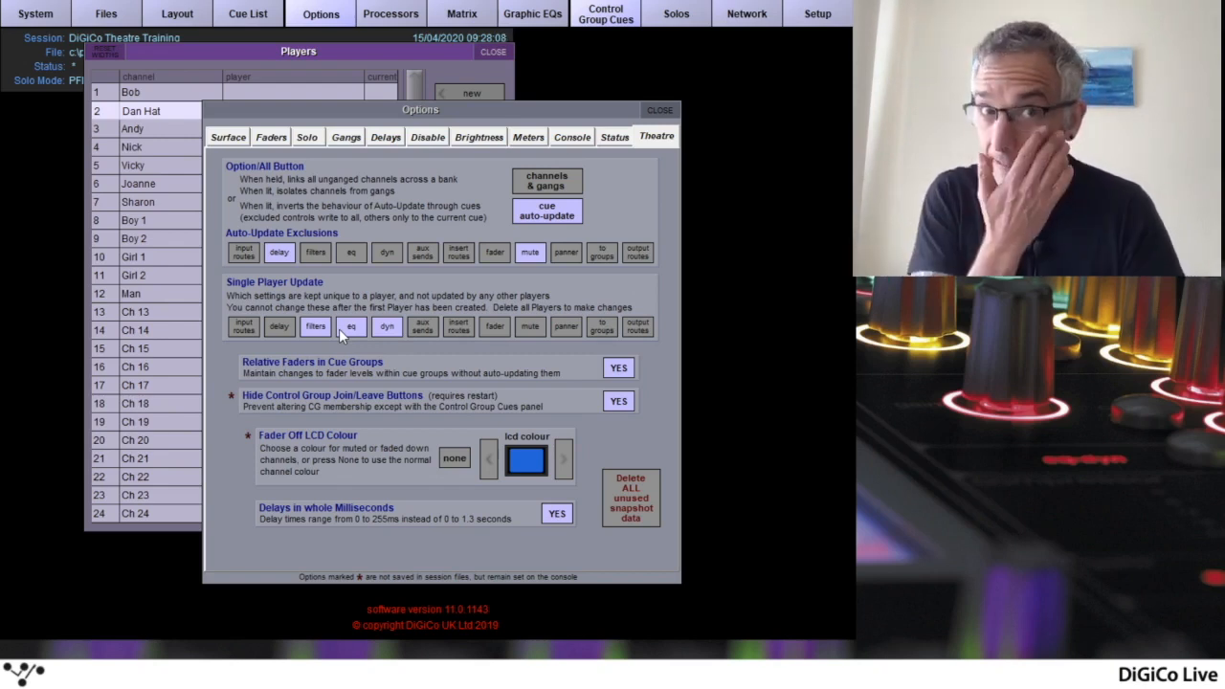
{"action": "left_click", "coordinate": [665, 107]}
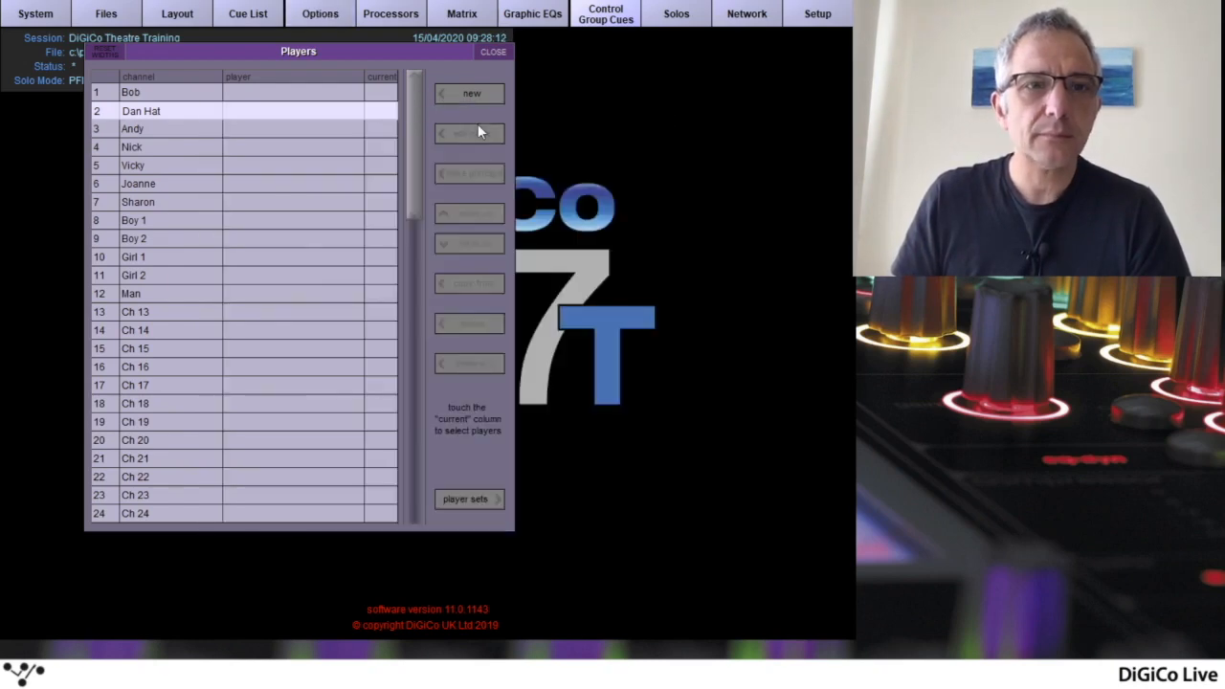
Create a new player named "Person 1" for channel 2
{"action": "left_click", "coordinate": [465, 93]}
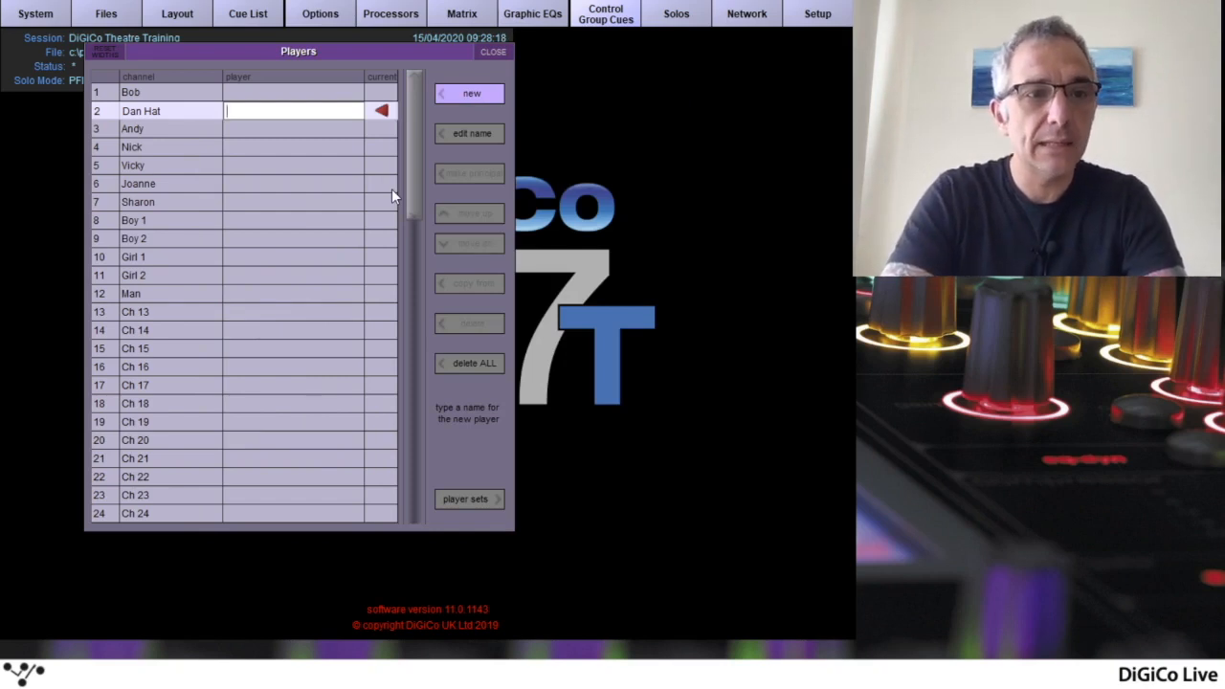
{"action": "type", "text": "Person 1"}
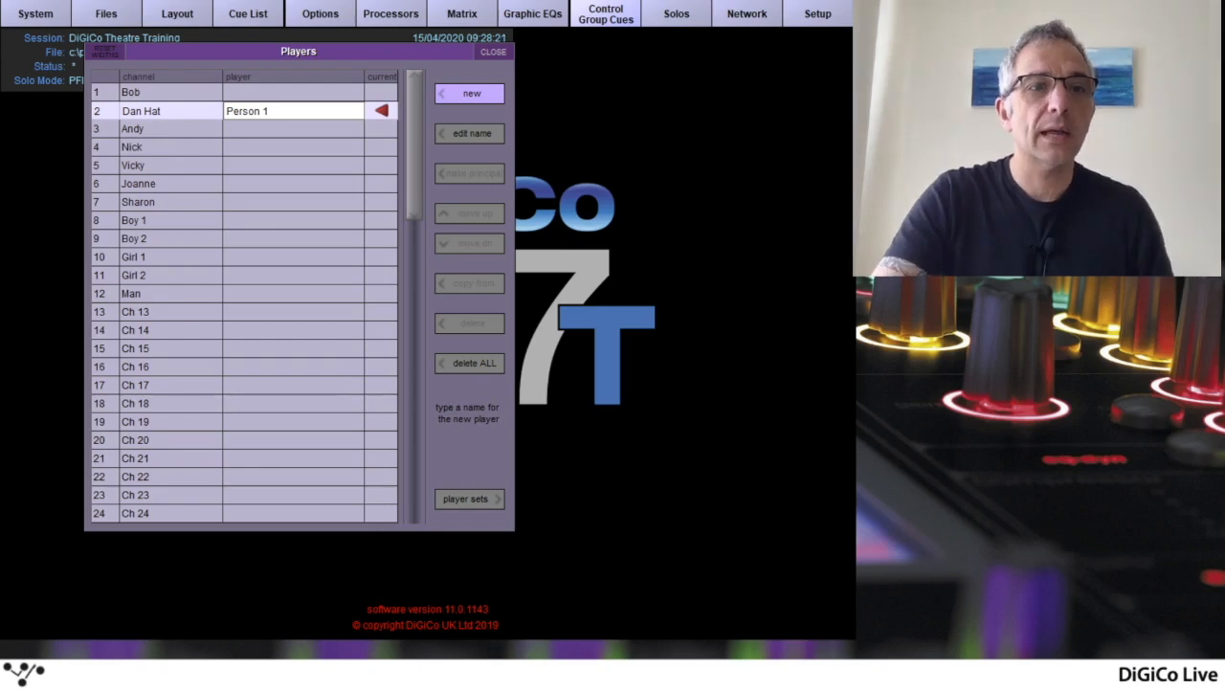
{"action": "key", "text": "Return"}
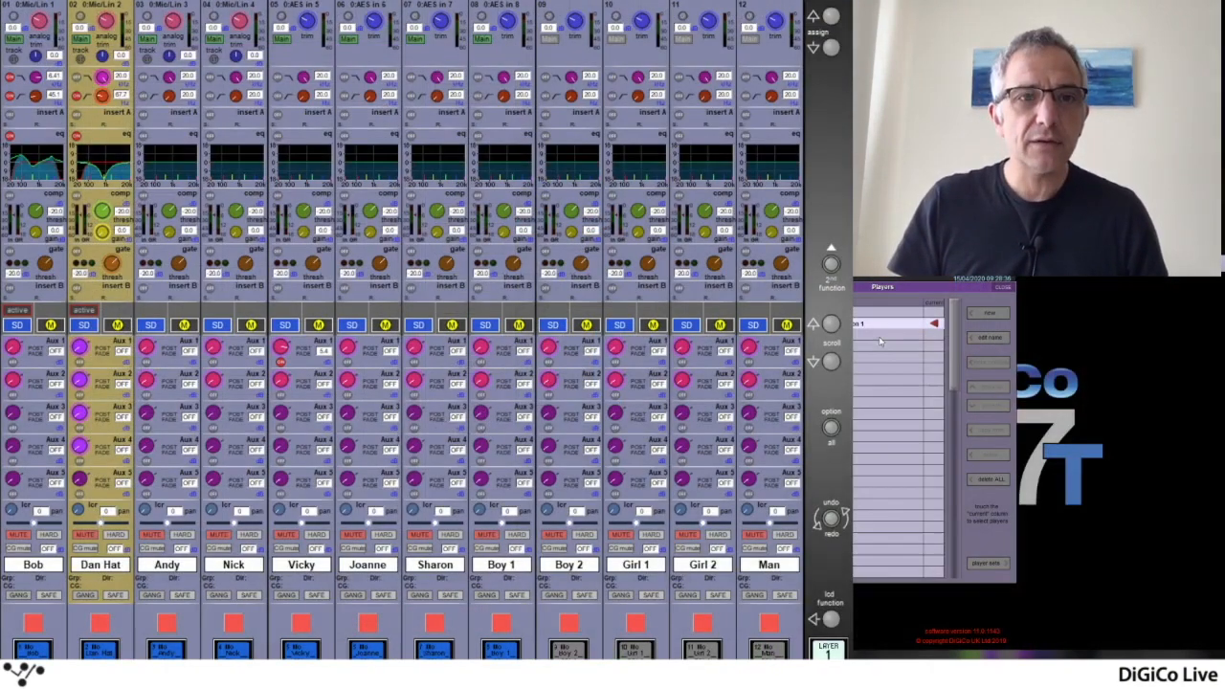
Check the current player and the list of aliases in channel 2's setup
{"action": "left_click", "coordinate": [104, 46]}
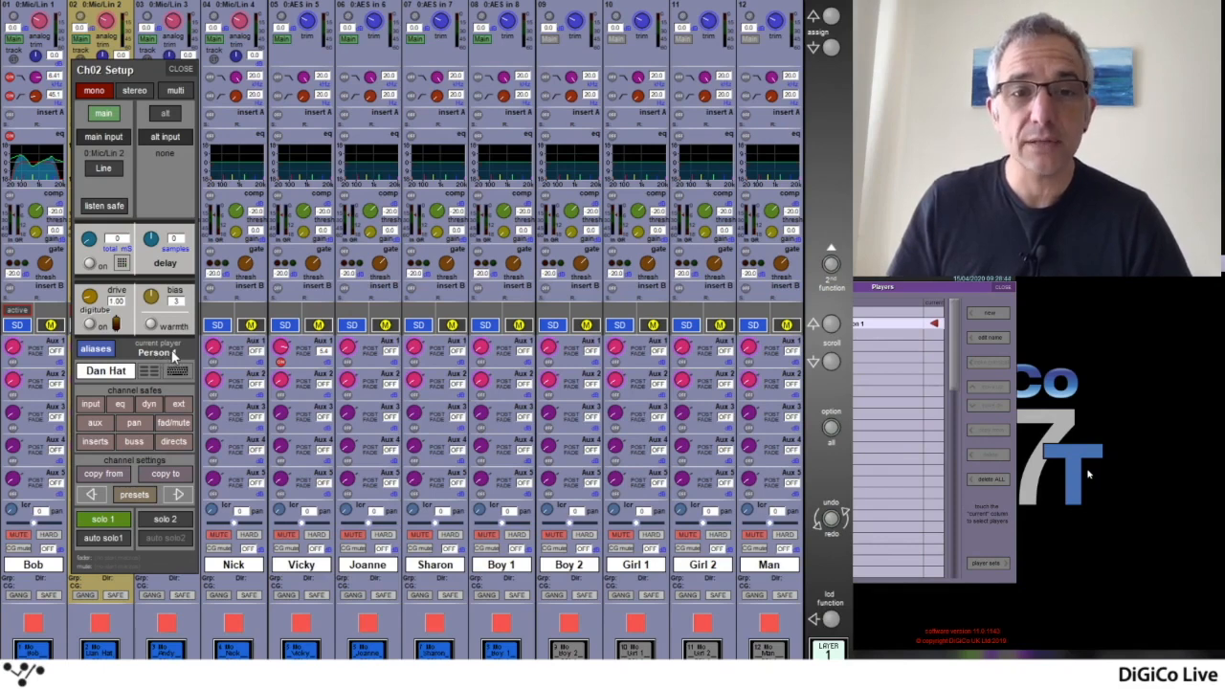
{"action": "left_click", "coordinate": [96, 348]}
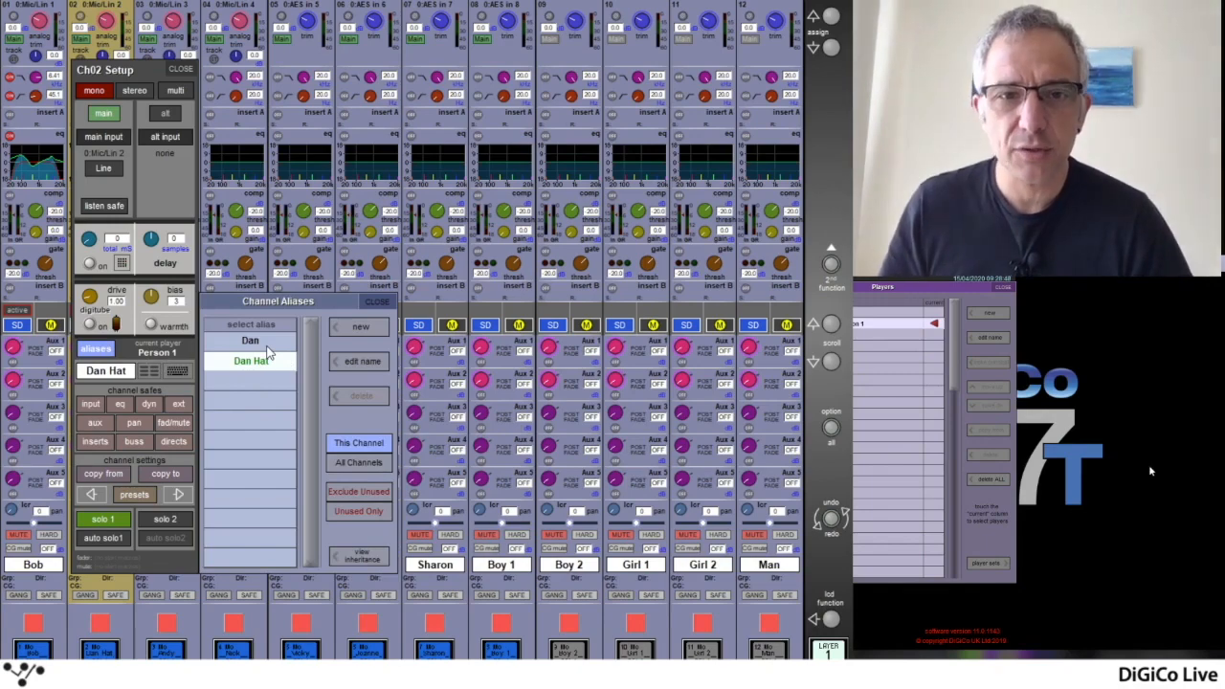
{"action": "left_click", "coordinate": [378, 302]}
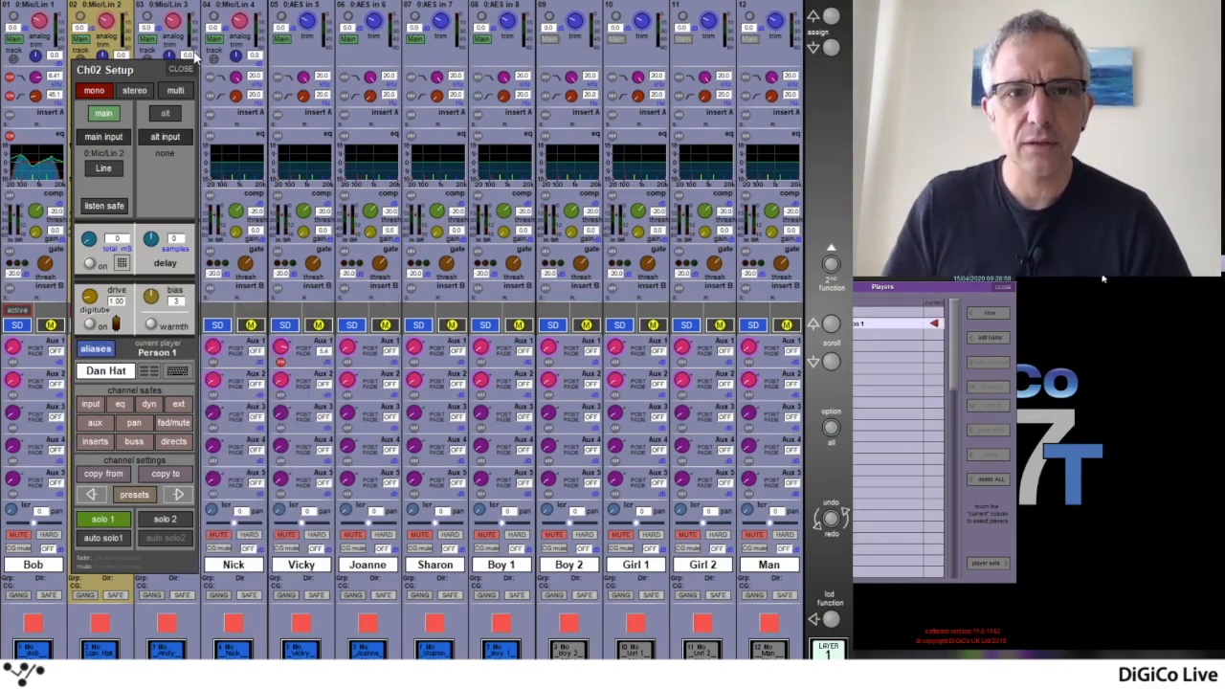
{"action": "left_click", "coordinate": [182, 70]}
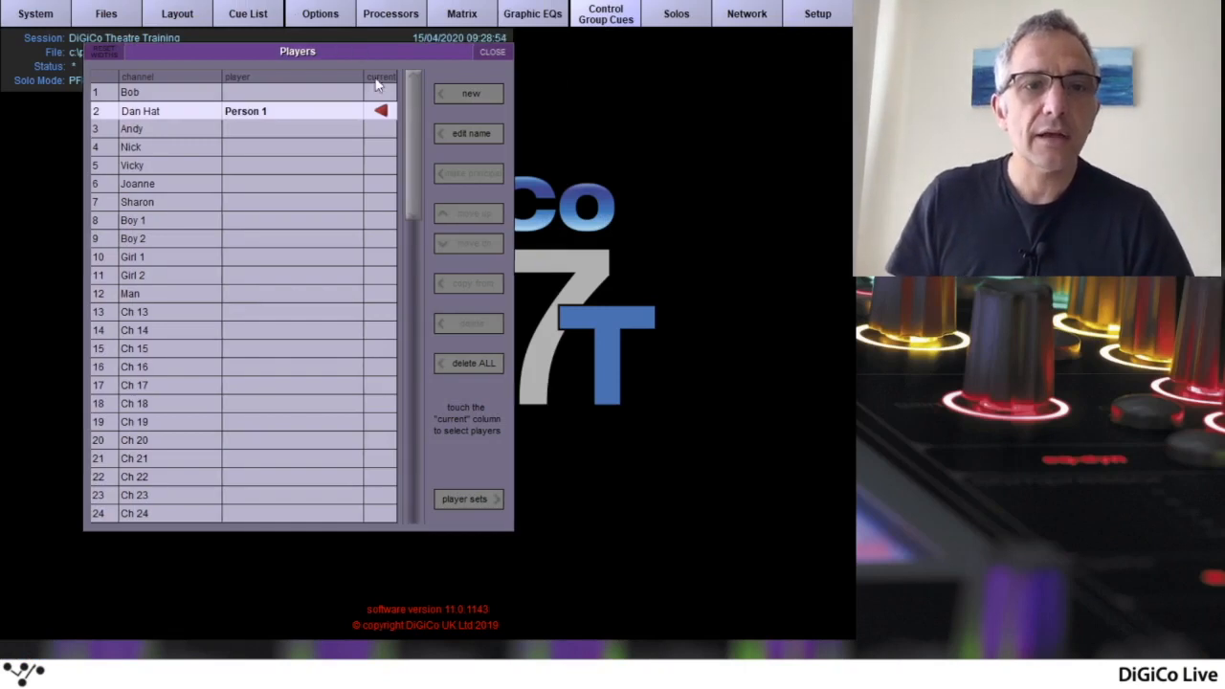
Add a second player named "Person 2" to channel 2
{"action": "left_click", "coordinate": [465, 94]}
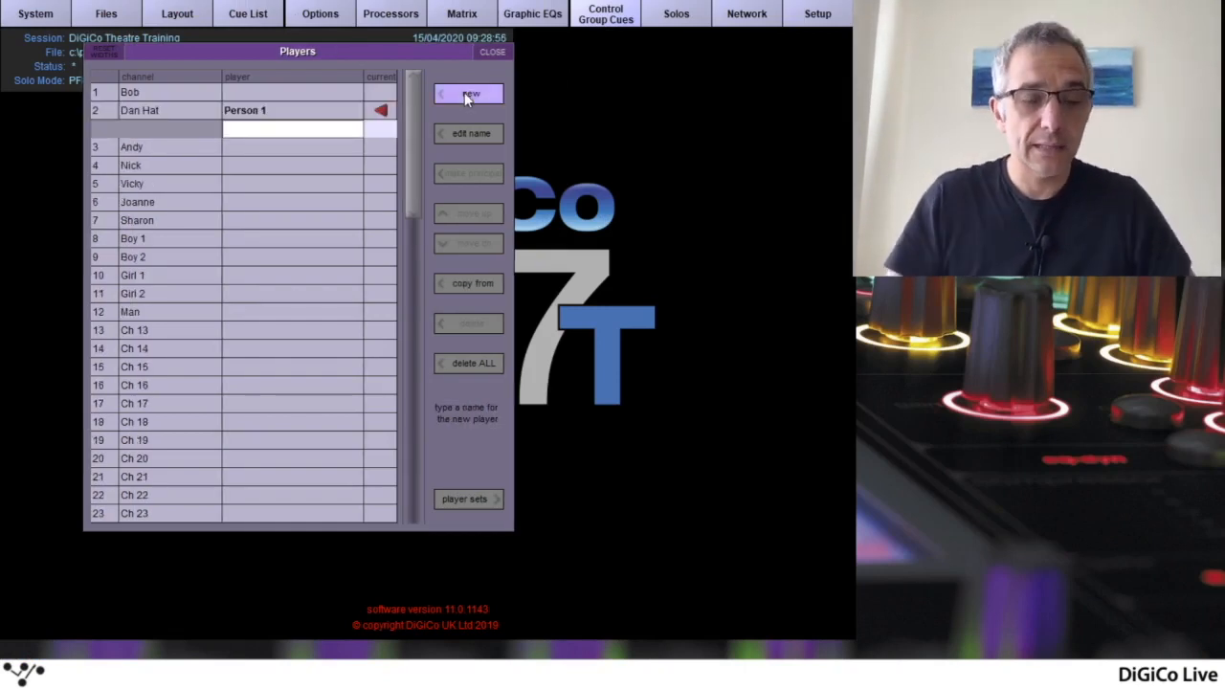
{"action": "type", "text": "Person"}
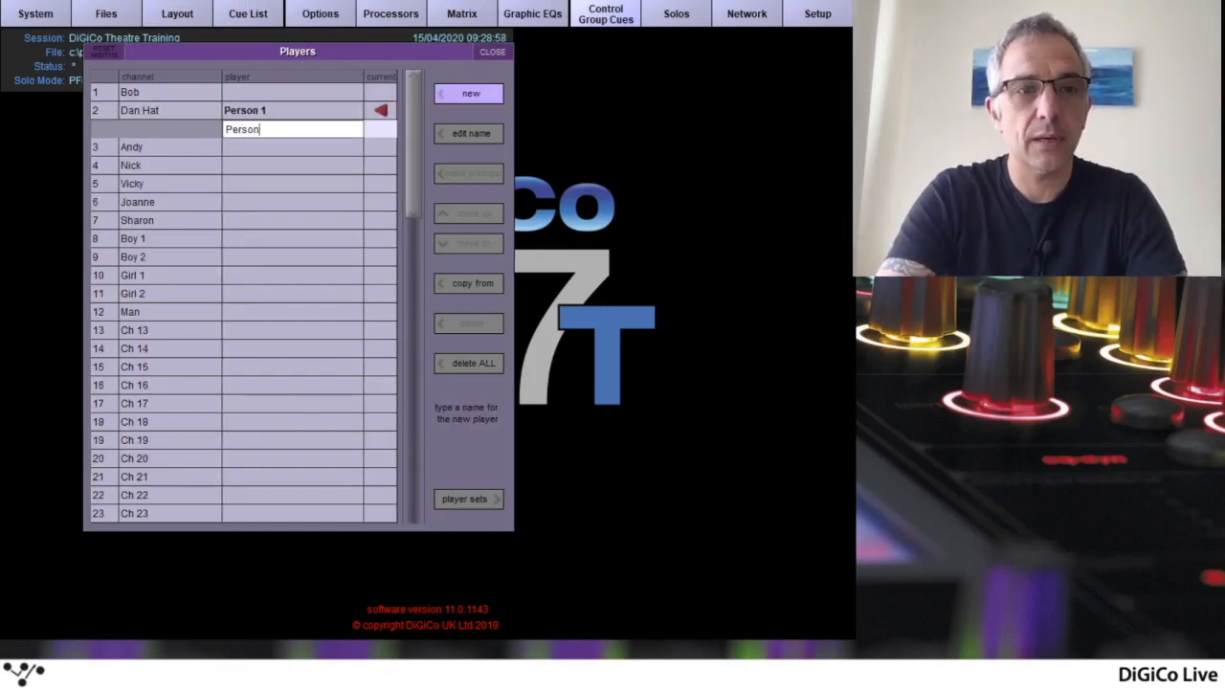
{"action": "type", "text": " 2"}
{"action": "key", "text": "Return"}
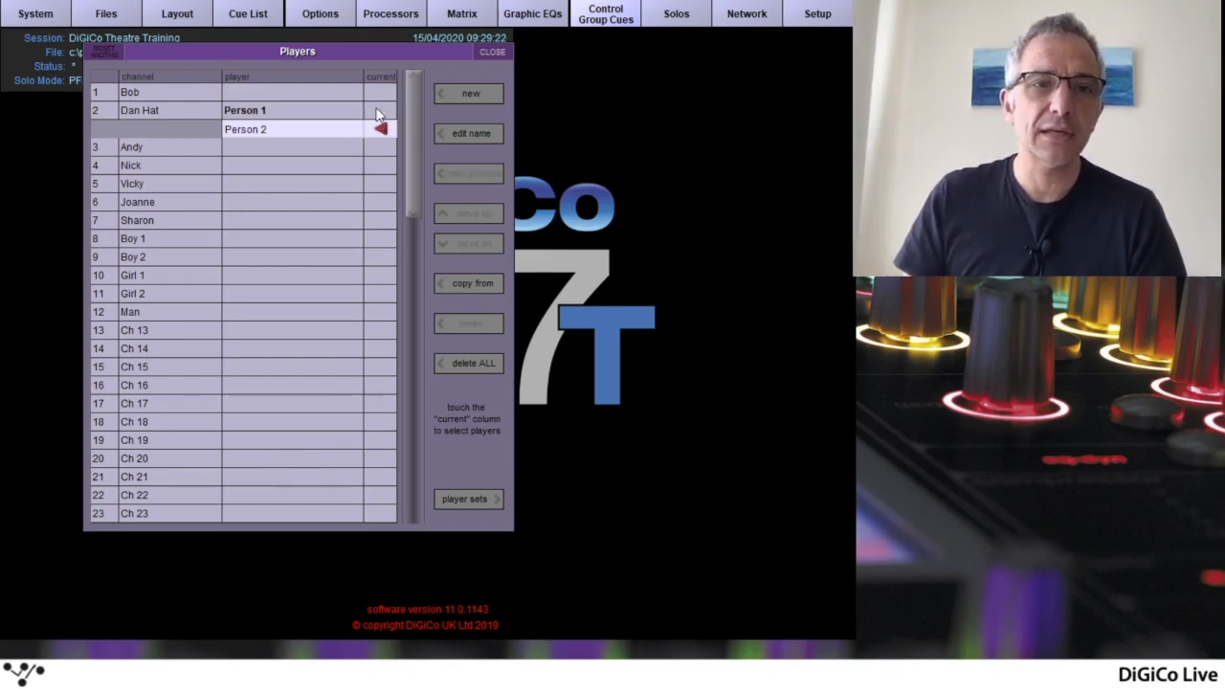
Switch channel 2's current player between Person 1 and Person 2, finishing with Person 1 as current
{"action": "left_click", "coordinate": [377, 130]}
{"action": "left_click", "coordinate": [377, 132]}
{"action": "left_click", "coordinate": [379, 113]}
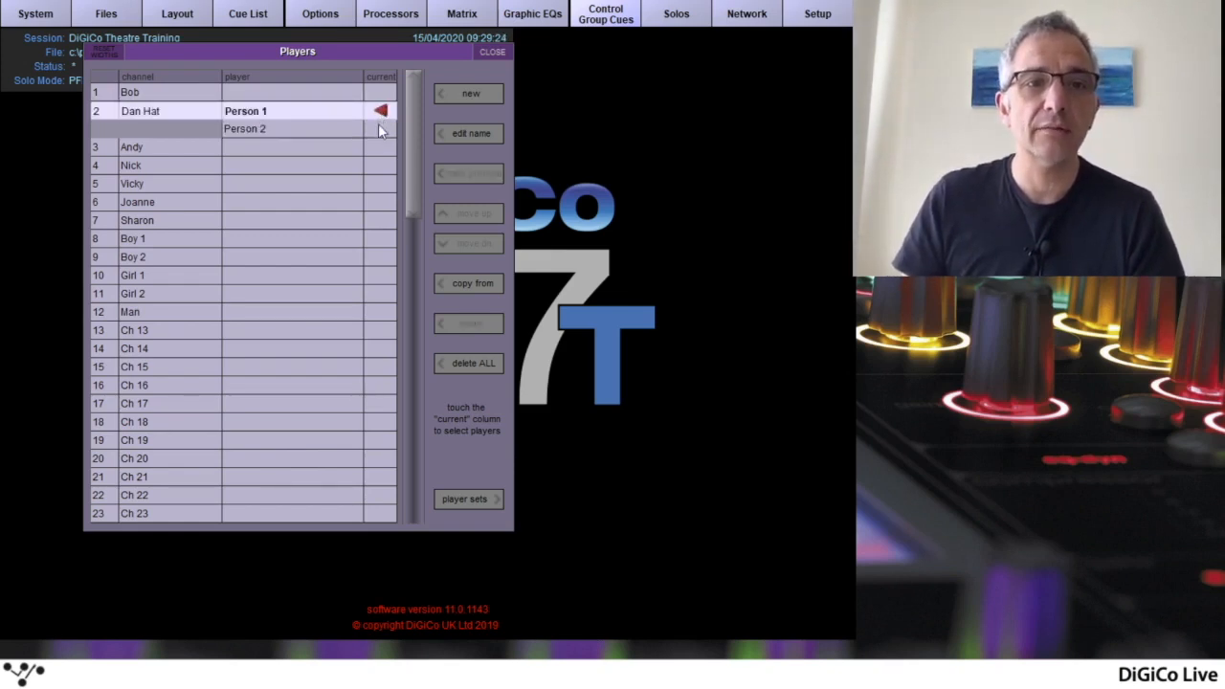
{"action": "left_click", "coordinate": [380, 121]}
{"action": "left_click", "coordinate": [381, 116]}
{"action": "left_click", "coordinate": [385, 129]}
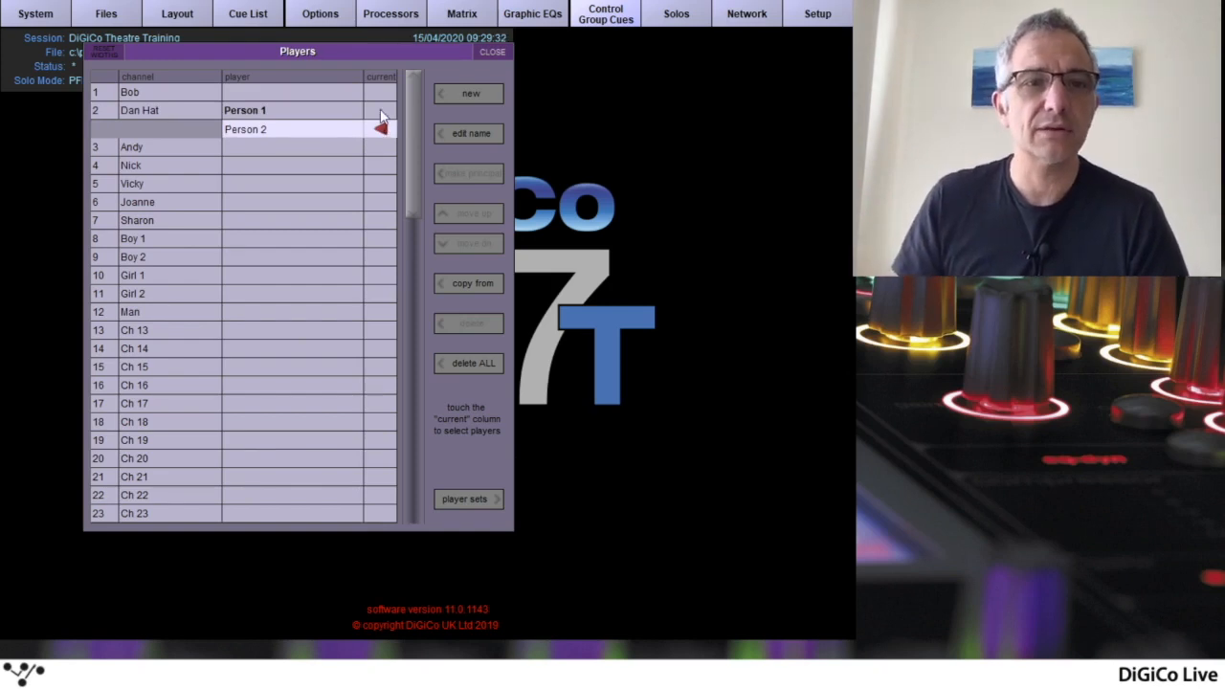
{"action": "left_click", "coordinate": [381, 112]}
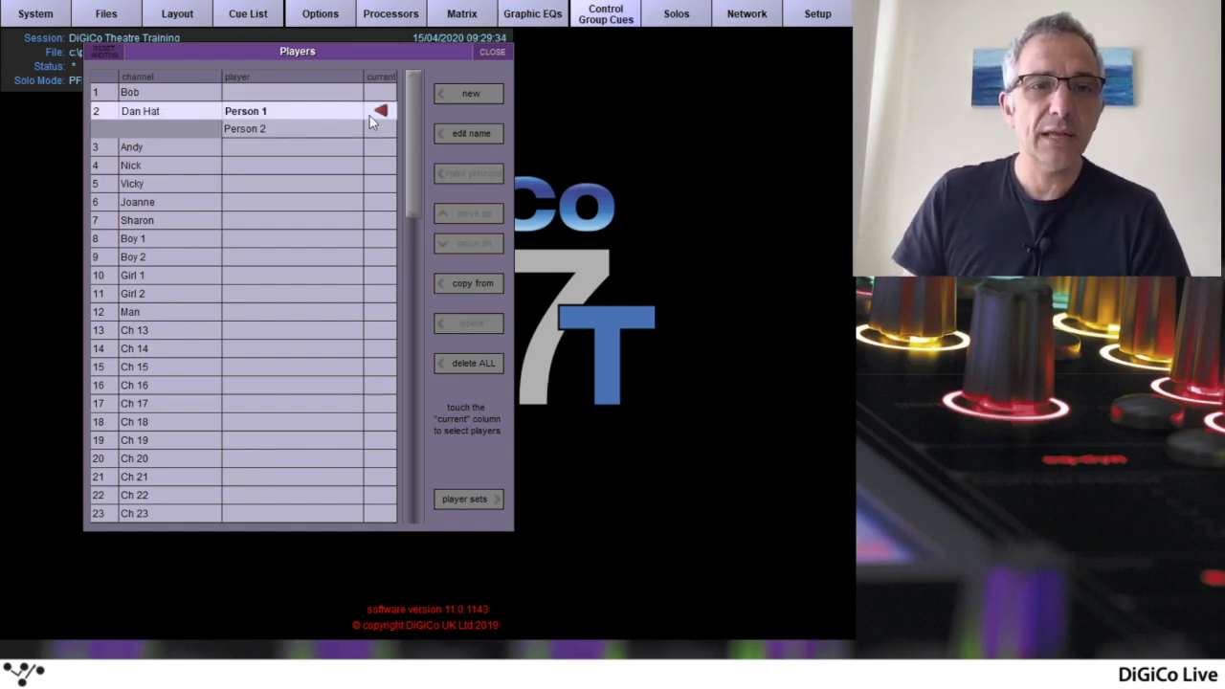
Move the Players list aside, open the Cue List, and fire back to cue 1.00 and forward to cue 2.00
{"action": "left_click_drag", "start_coordinate": [369, 53], "coordinate": [287, 46]}
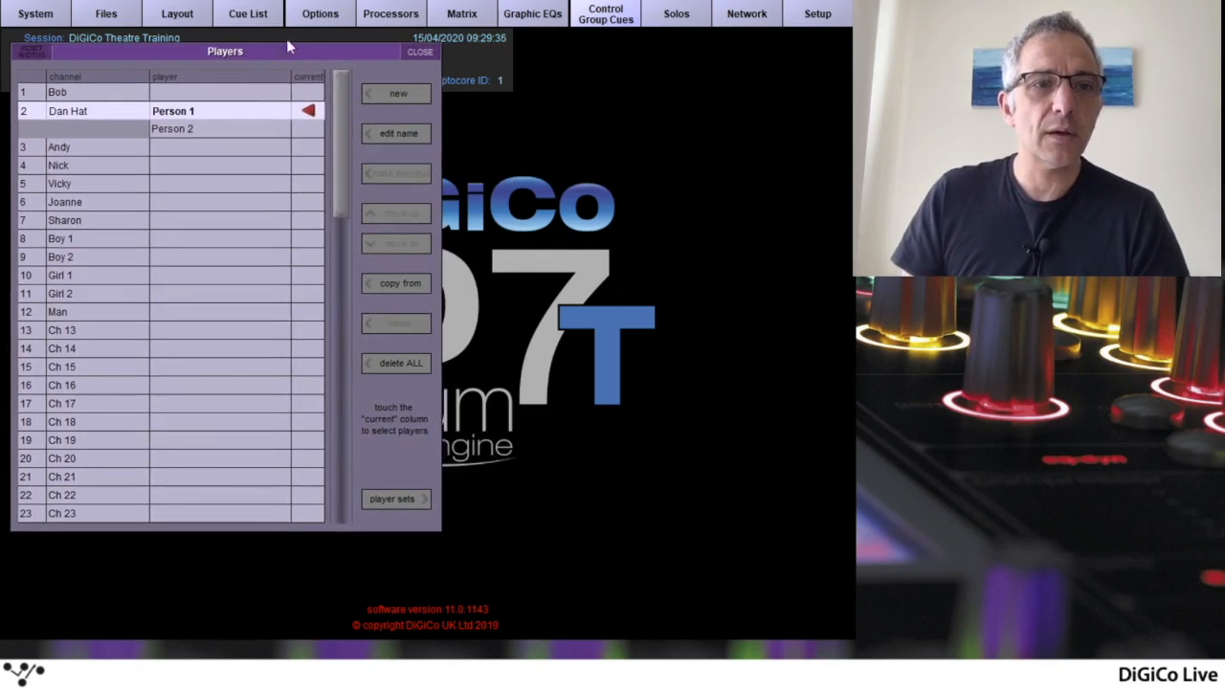
{"action": "left_click", "coordinate": [245, 16]}
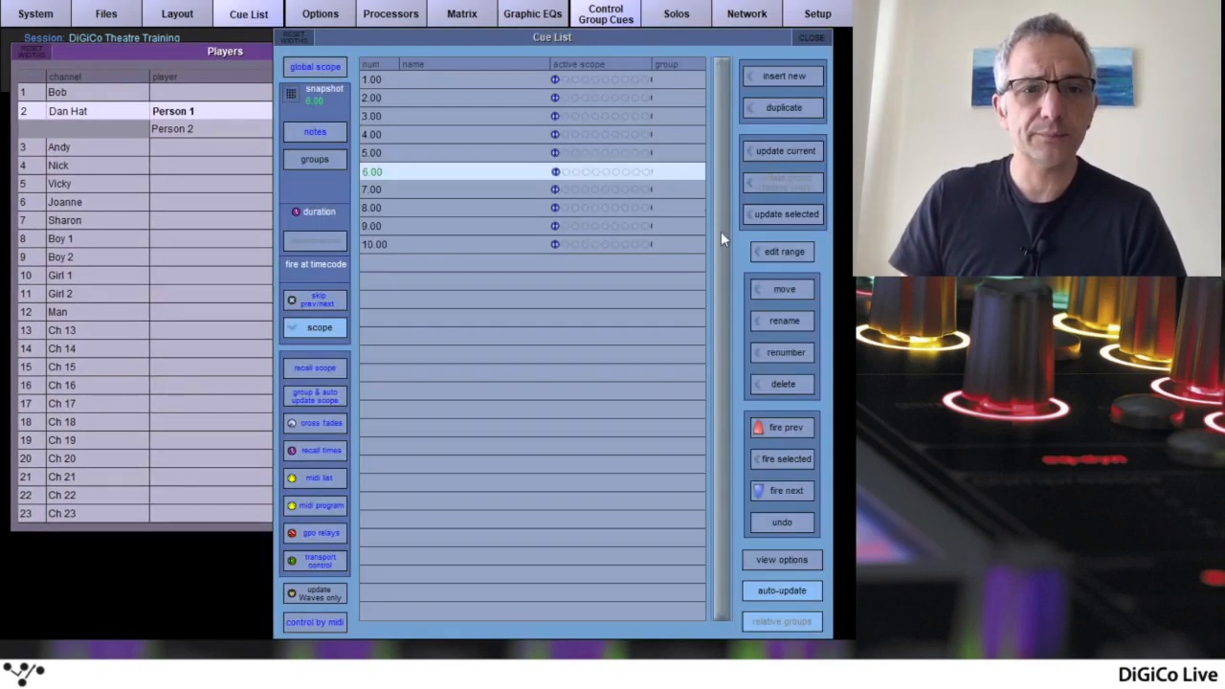
{"action": "left_click", "coordinate": [799, 427]}
{"action": "left_click", "coordinate": [800, 427]}
{"action": "left_click", "coordinate": [799, 427]}
{"action": "left_click", "coordinate": [799, 427]}
{"action": "left_click", "coordinate": [796, 427]}
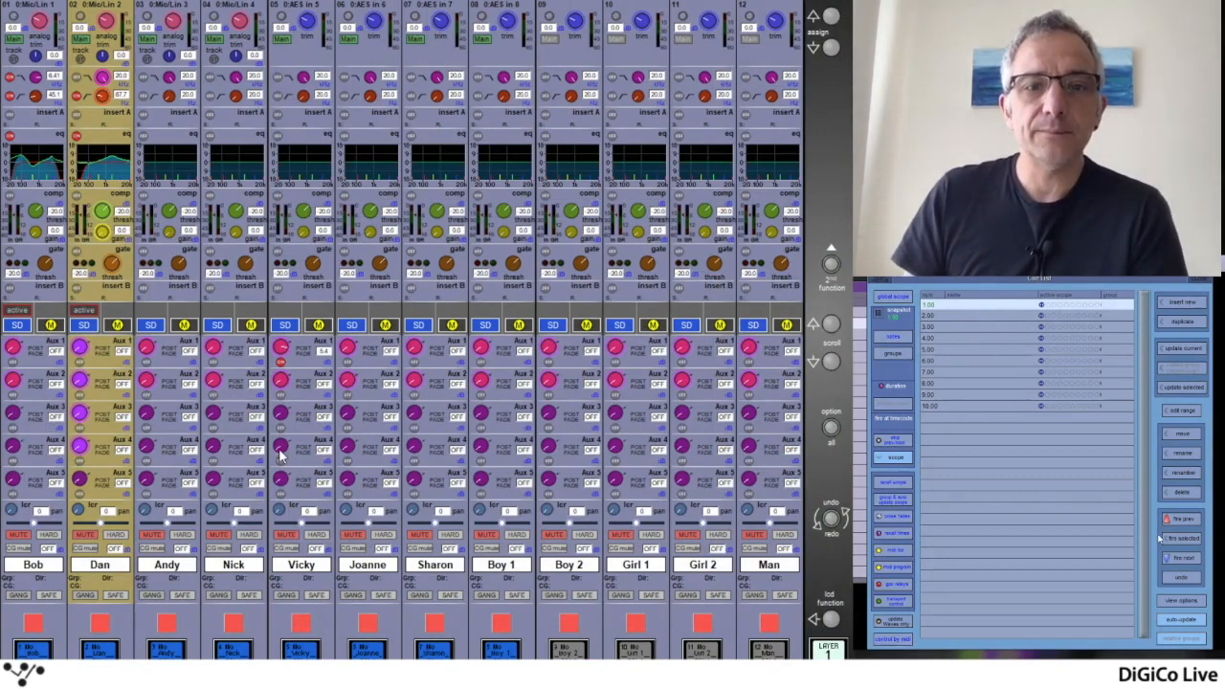
{"action": "left_click", "coordinate": [1180, 559]}
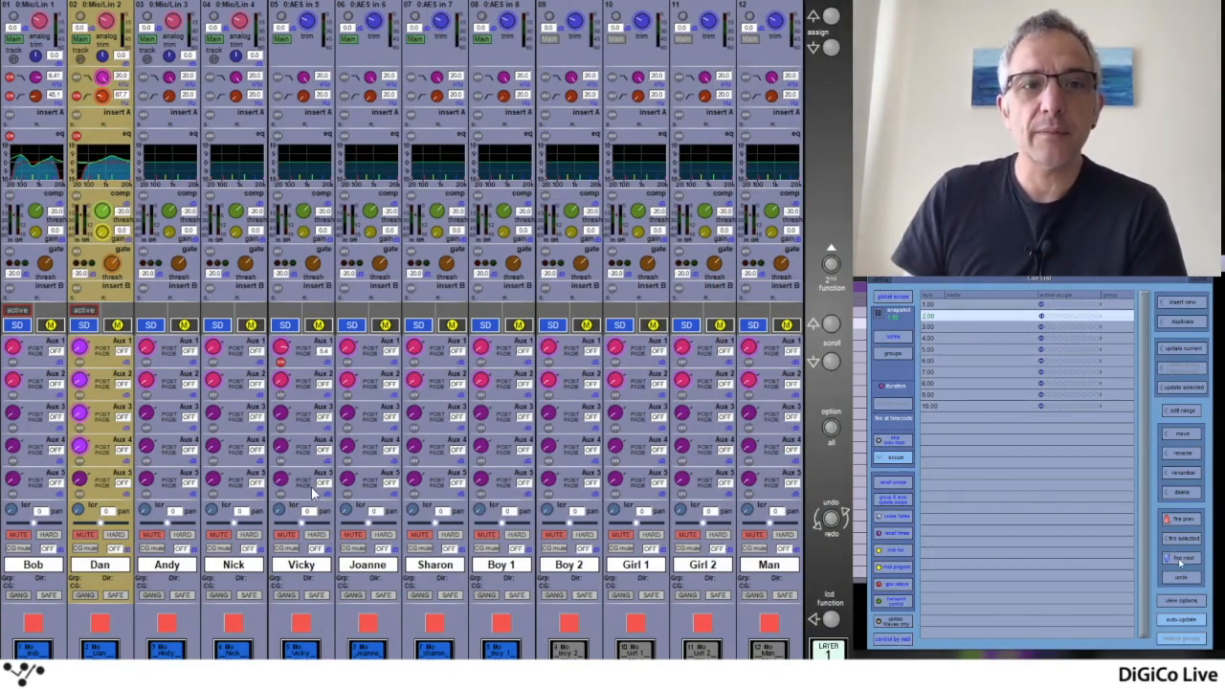
Fire forward through the cues to cue 10.00 and back to cue 1.00, watching channel 2's EQ and alias name
{"action": "left_click", "coordinate": [1180, 559]}
{"action": "left_click", "coordinate": [1181, 559]}
{"action": "left_click", "coordinate": [1180, 559]}
{"action": "left_click", "coordinate": [1180, 559]}
{"action": "left_click", "coordinate": [1180, 559]}
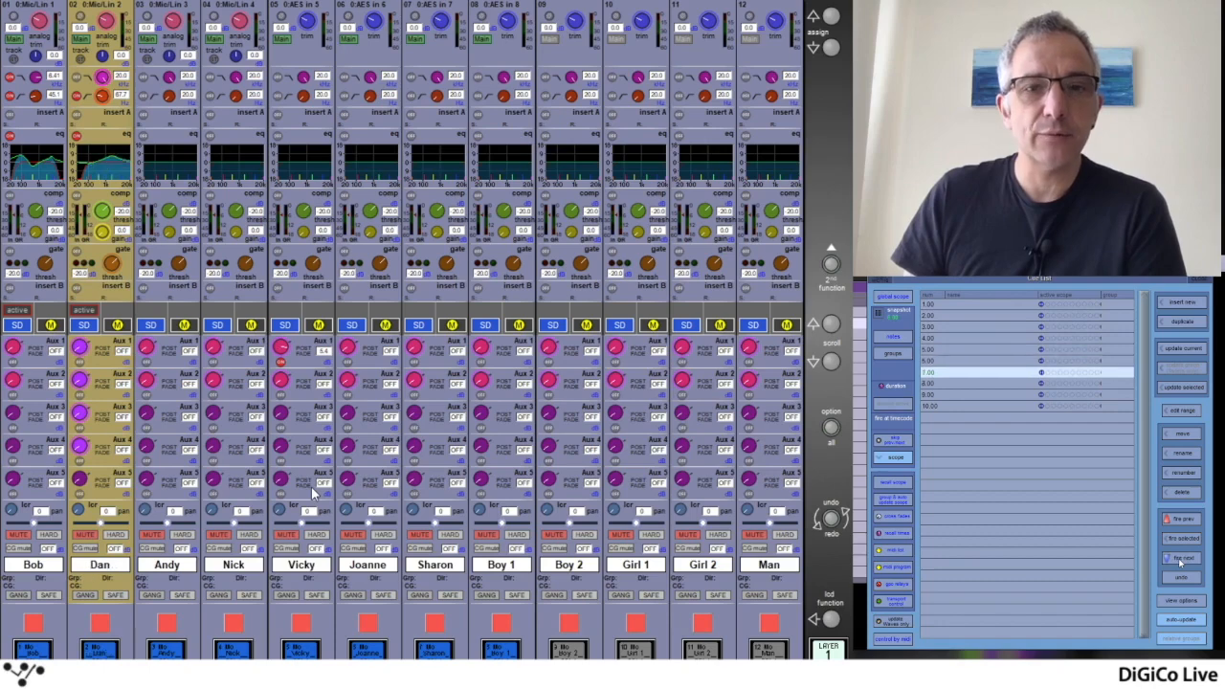
{"action": "left_click", "coordinate": [1180, 559]}
{"action": "left_click", "coordinate": [1181, 559]}
{"action": "left_click", "coordinate": [1180, 559]}
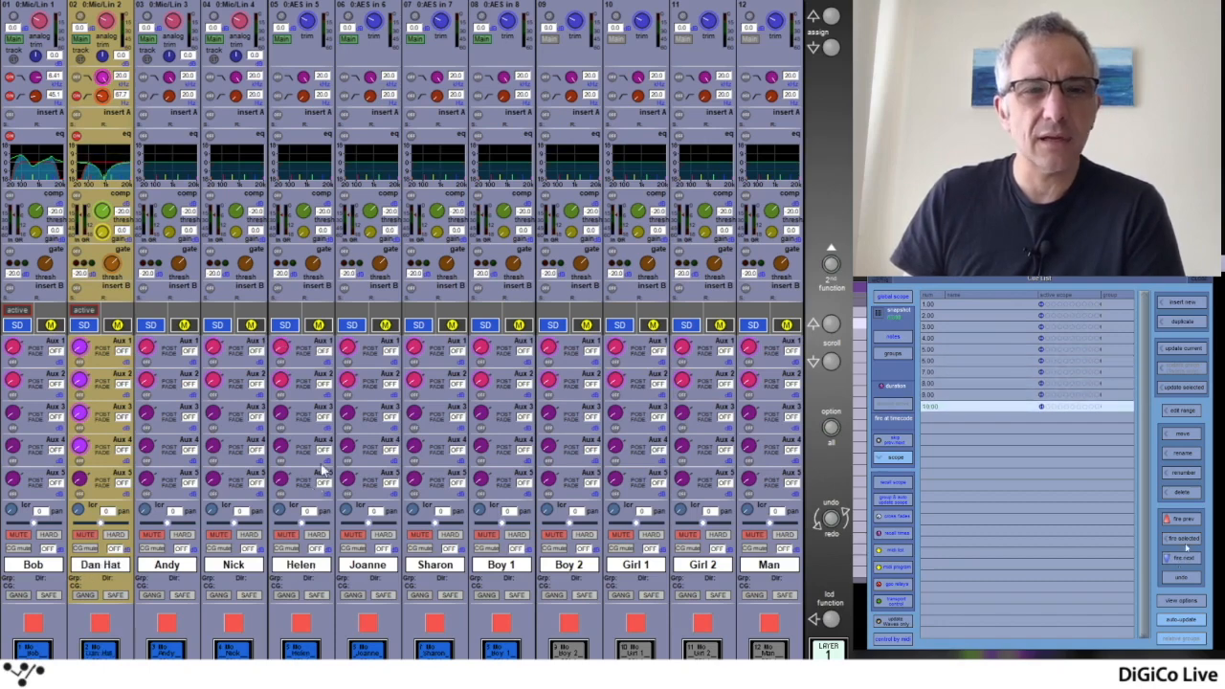
{"action": "left_click", "coordinate": [1187, 520]}
{"action": "left_click", "coordinate": [1186, 520]}
{"action": "left_click", "coordinate": [1187, 521]}
{"action": "left_click", "coordinate": [1187, 521]}
{"action": "left_click", "coordinate": [1187, 521]}
{"action": "left_click", "coordinate": [1187, 520]}
{"action": "left_click", "coordinate": [1187, 521]}
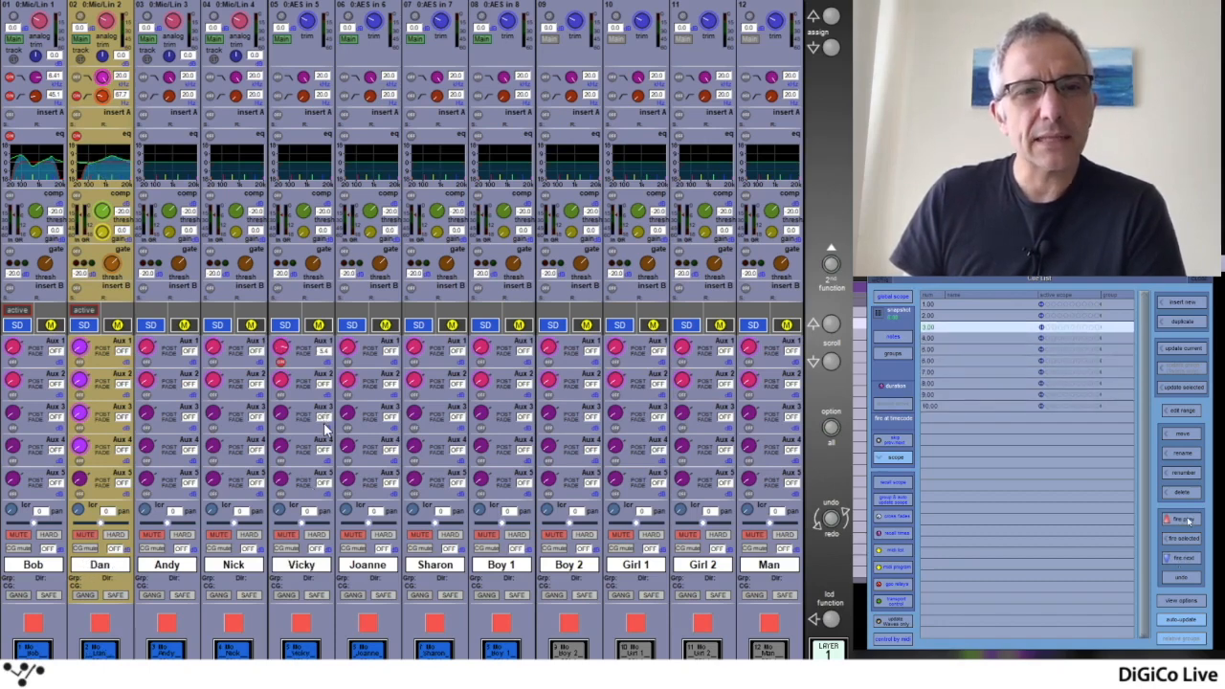
{"action": "left_click", "coordinate": [1187, 521]}
{"action": "left_click", "coordinate": [1187, 521]}
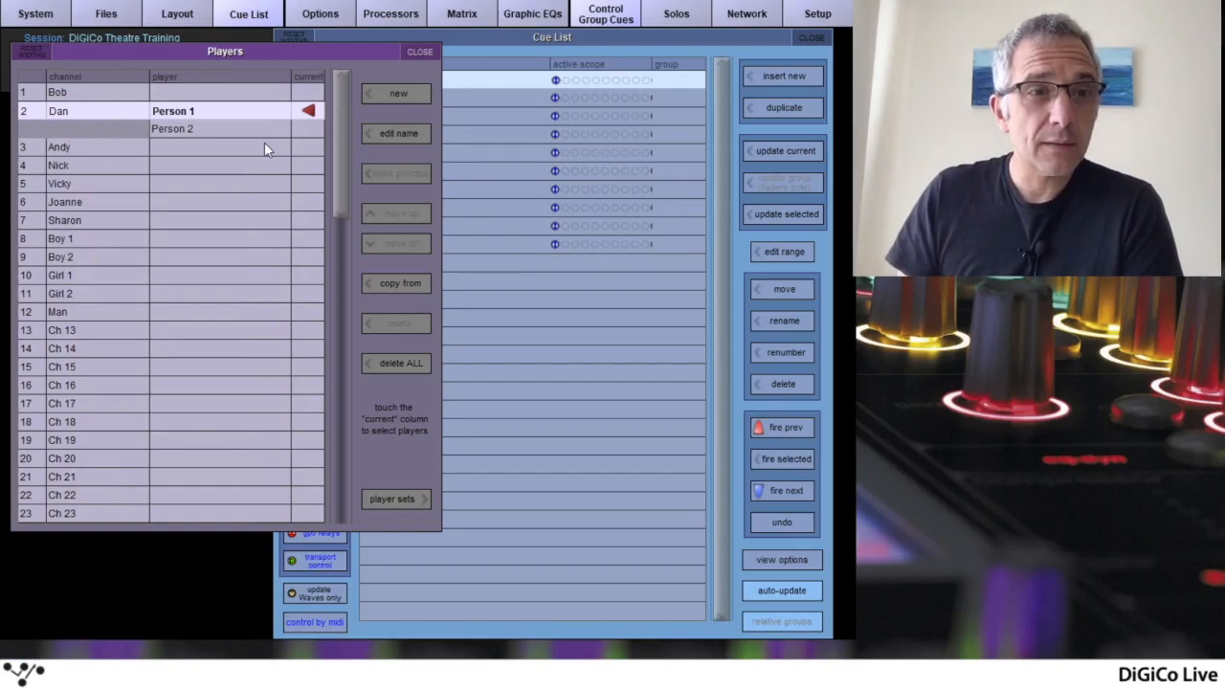
Make Person 2 the current player on channel 2, close the Players list, and fire forward to cue 5.00
{"action": "left_click", "coordinate": [306, 129]}
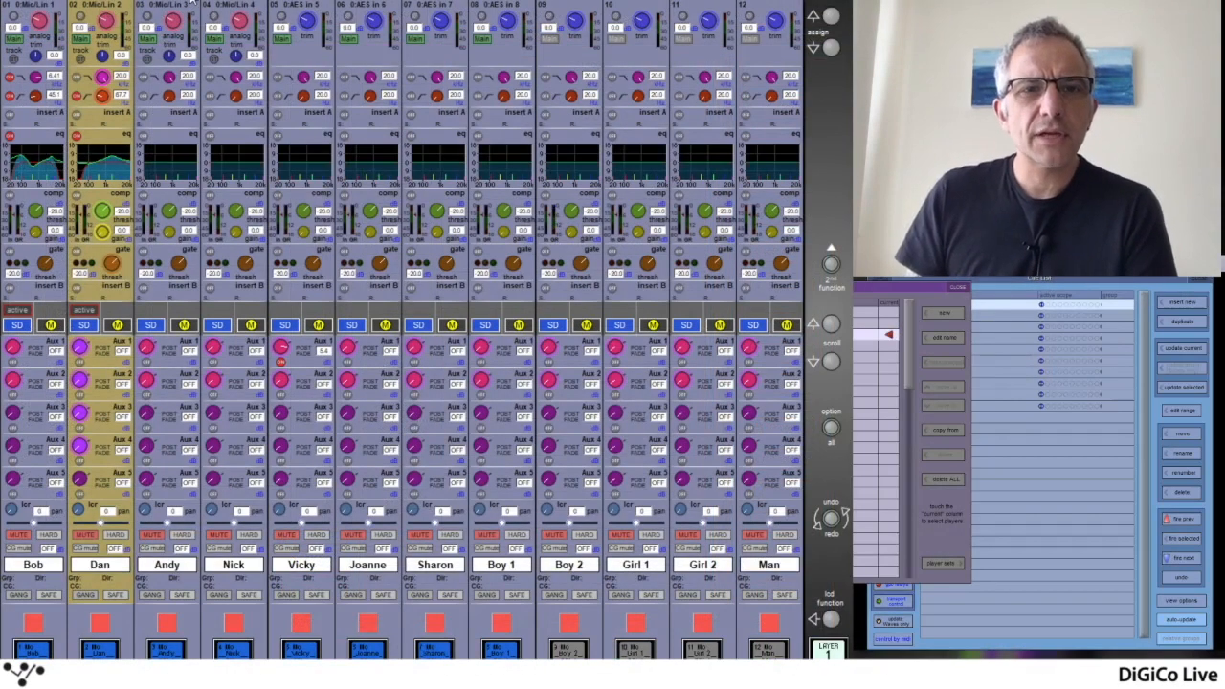
{"action": "left_click", "coordinate": [956, 288]}
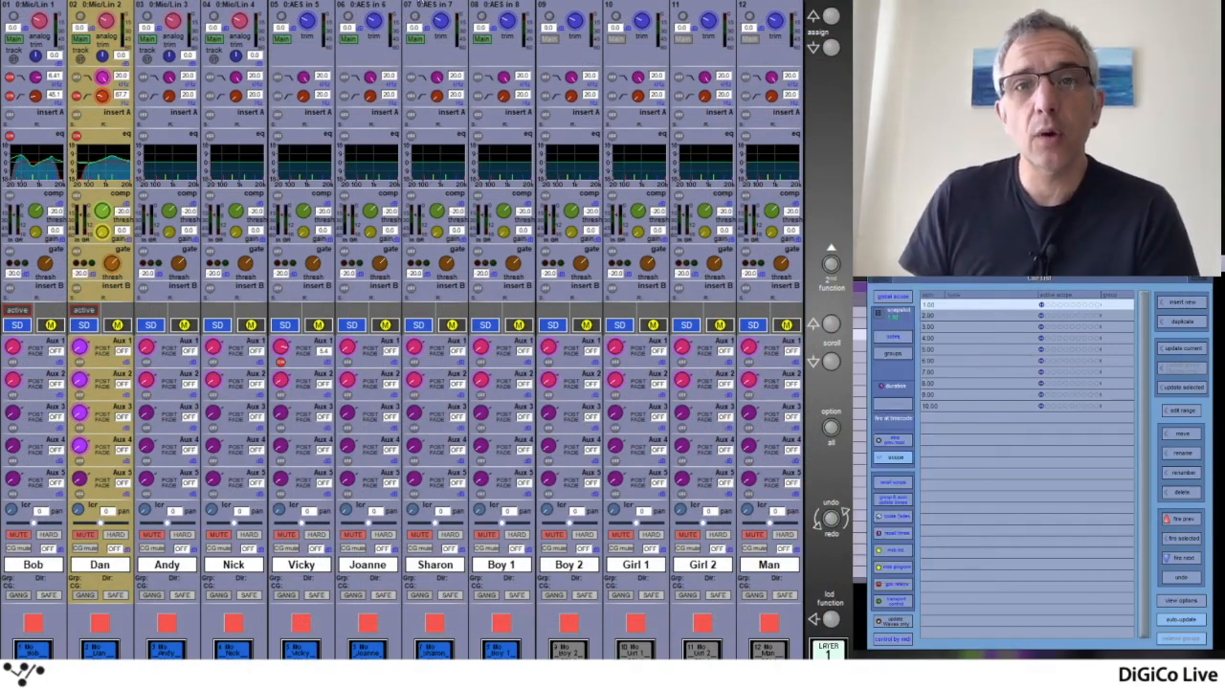
{"action": "left_click", "coordinate": [1189, 560]}
{"action": "left_click", "coordinate": [1190, 558]}
{"action": "left_click", "coordinate": [1190, 559]}
{"action": "left_click", "coordinate": [1190, 559]}
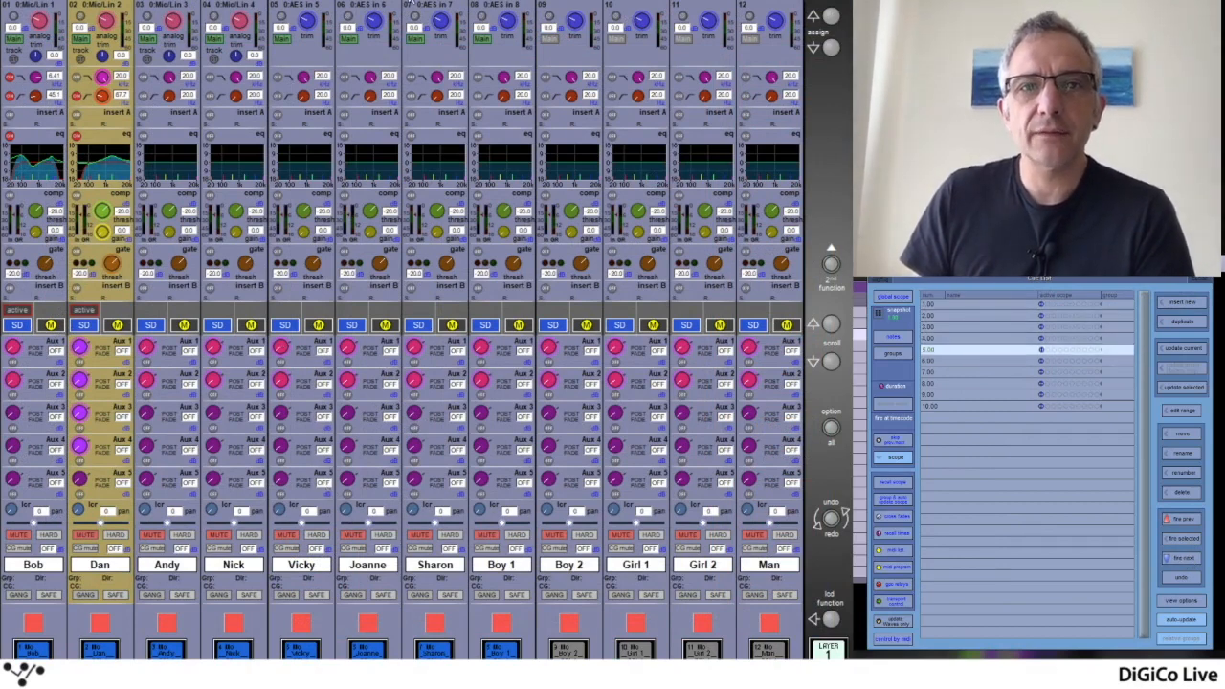
Set channel 2's EQ gains to -18.0 dB upper-mid and 18.0 dB low, and check them by firing cues 1.00 to 5.00
{"action": "left_click", "coordinate": [108, 158]}
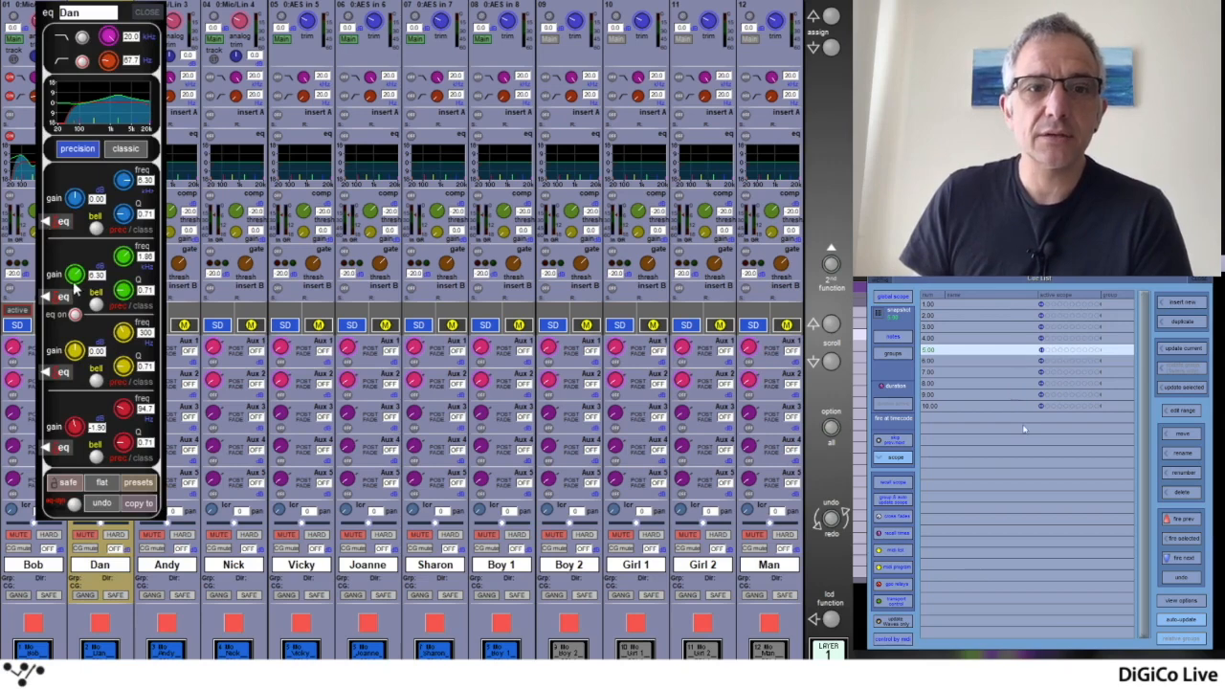
{"action": "left_click_drag", "start_coordinate": [76, 282], "coordinate": [67, 316]}
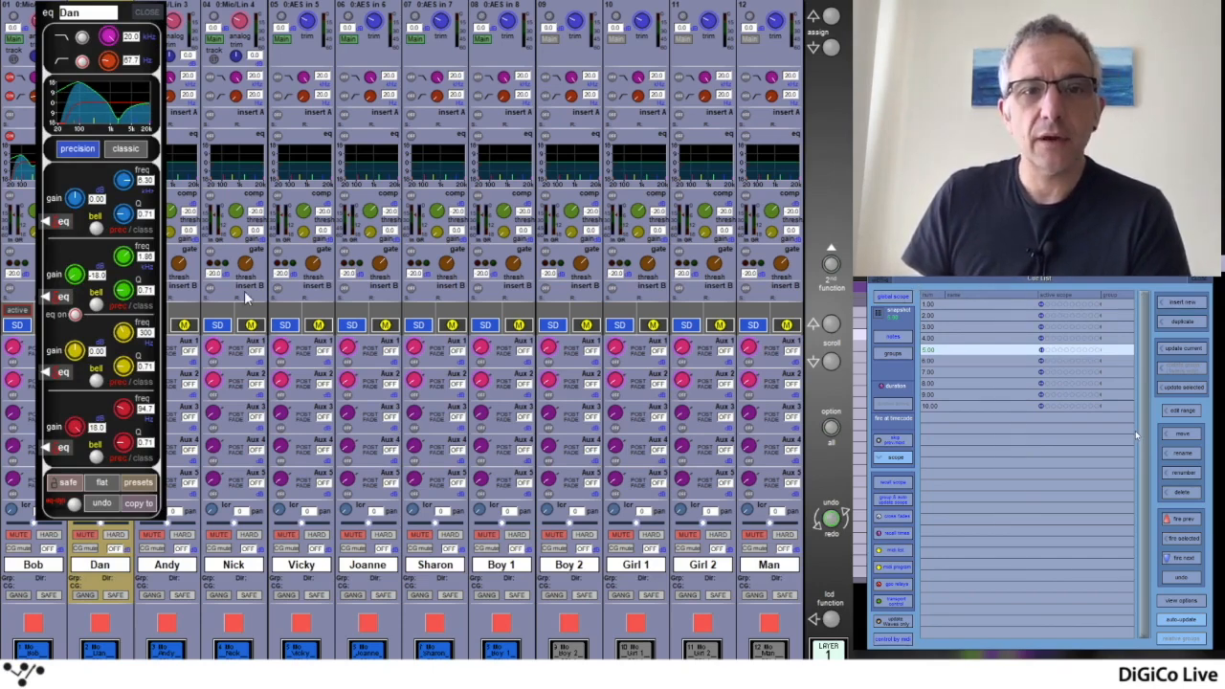
{"action": "left_click", "coordinate": [1189, 523]}
{"action": "left_click", "coordinate": [1189, 522]}
{"action": "left_click", "coordinate": [1189, 522]}
{"action": "left_click", "coordinate": [1189, 523]}
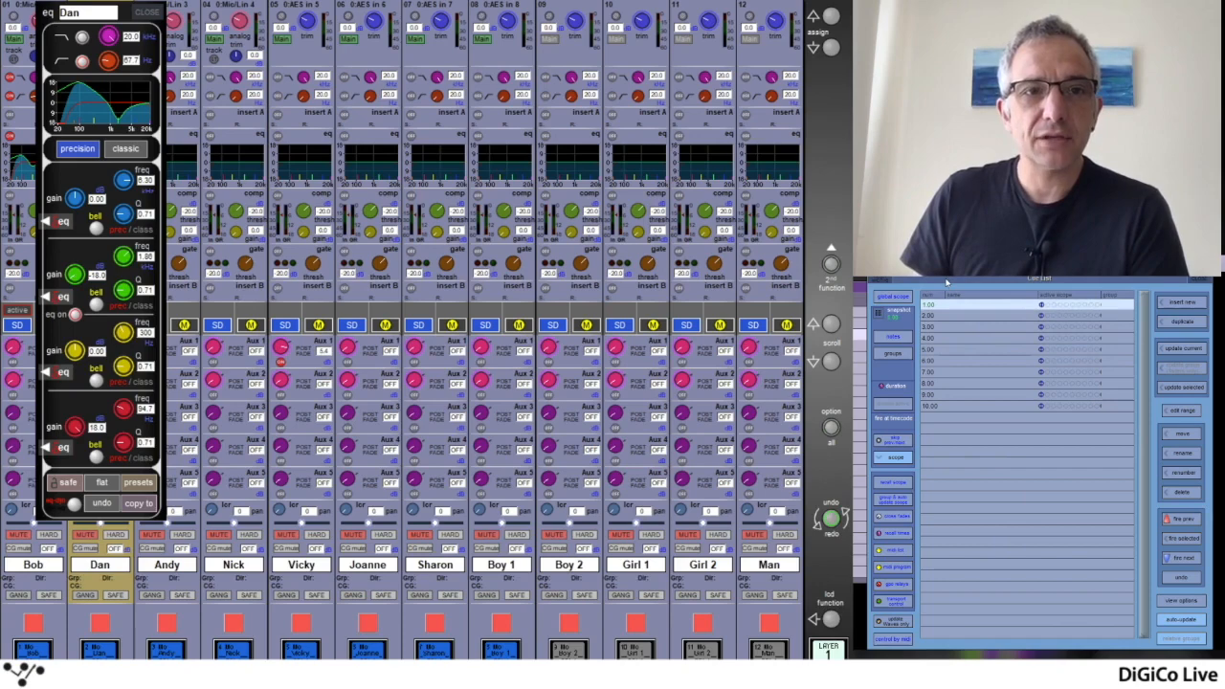
{"action": "left_click", "coordinate": [1190, 562]}
{"action": "left_click", "coordinate": [1190, 562]}
Fire cue 6.00 and set channel 2's EQ to -9.53 dB upper-mid gain and 18.0 dB high gain at 11.0 kHz
{"action": "left_click", "coordinate": [1190, 562]}
{"action": "left_click", "coordinate": [1190, 562]}
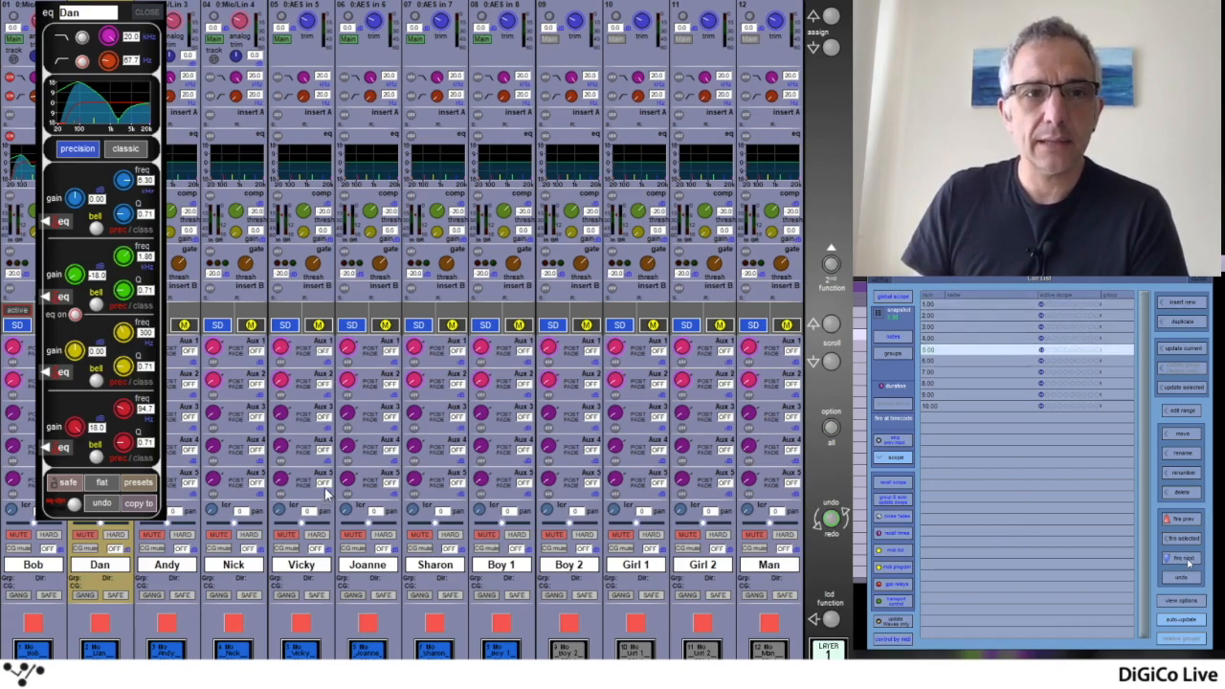
{"action": "left_click", "coordinate": [1190, 562]}
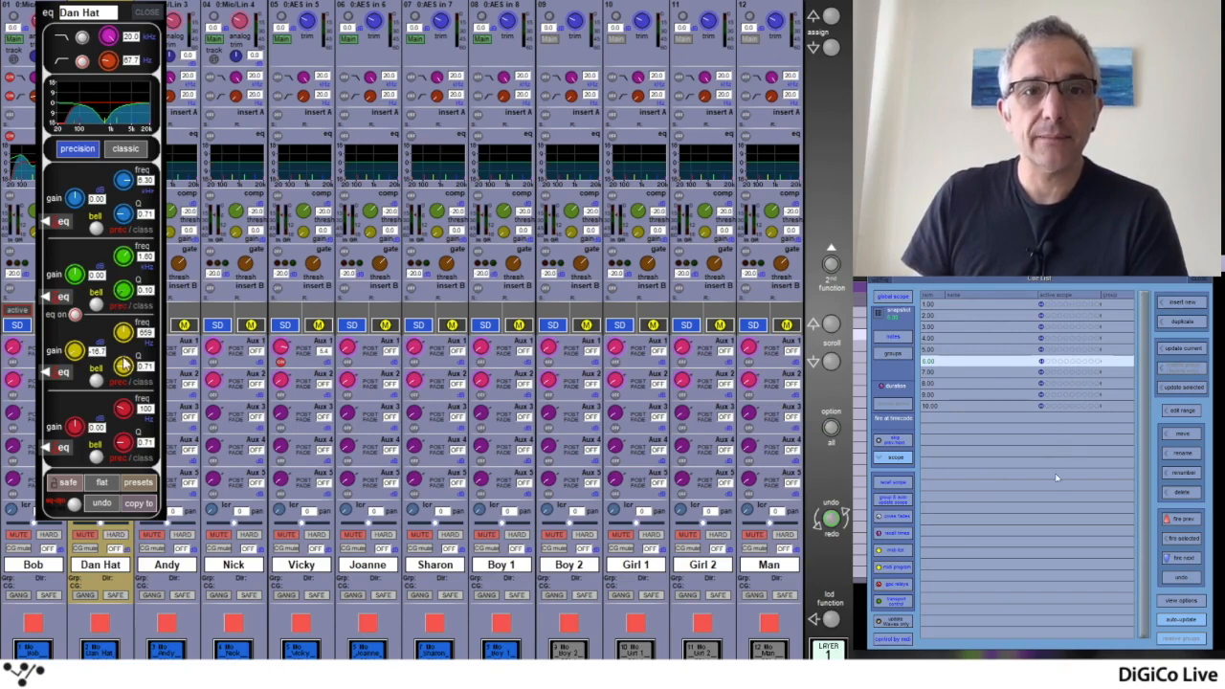
{"action": "left_click_drag", "start_coordinate": [76, 273], "coordinate": [77, 330]}
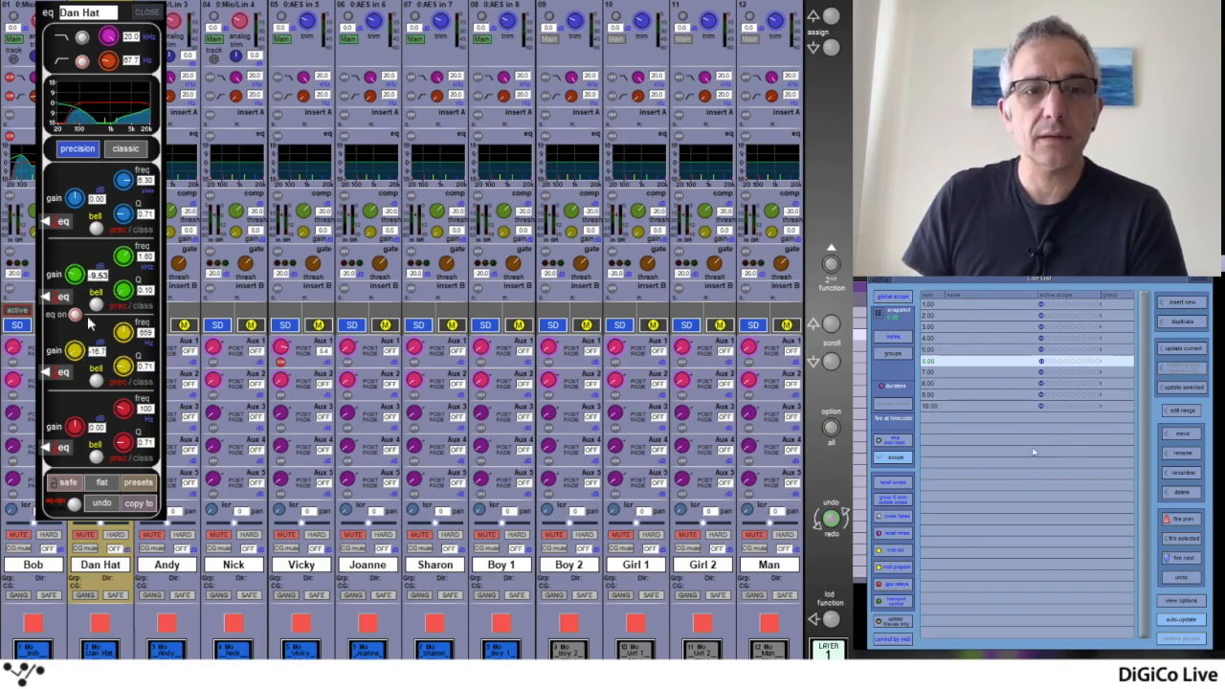
{"action": "left_click_drag", "start_coordinate": [124, 183], "coordinate": [69, 60]}
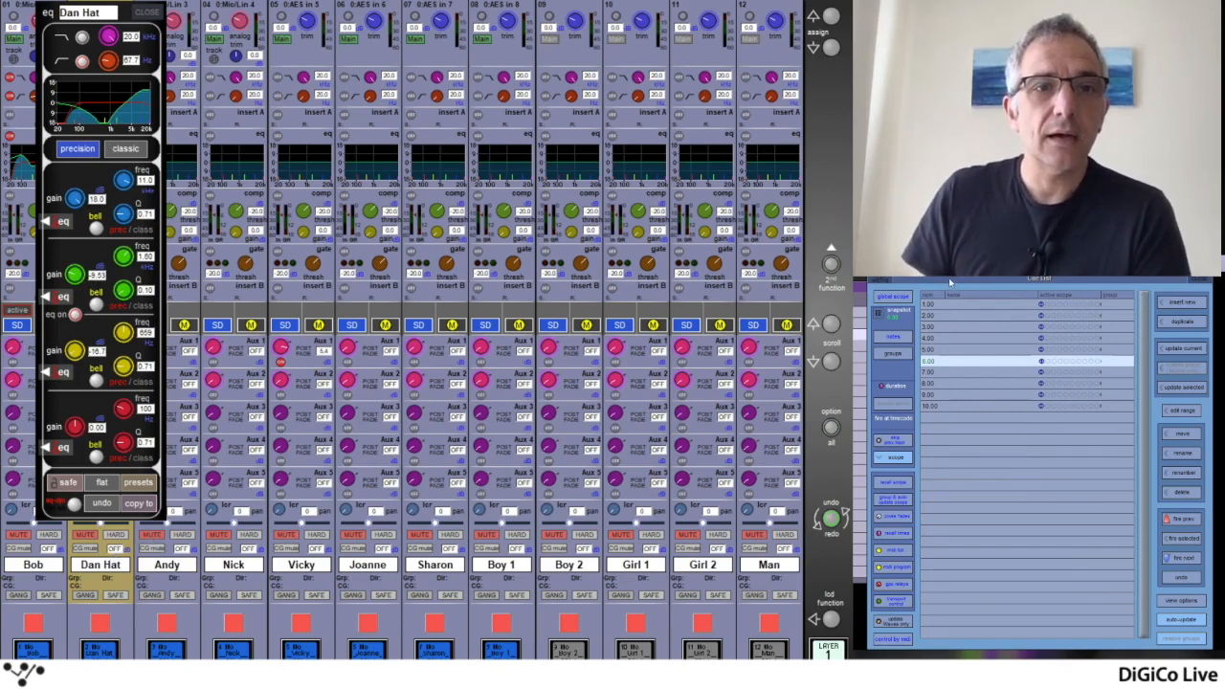
Undo the last cue fire and fire forward to cue 10.00, comparing channel 2's EQ for both aliases
{"action": "left_click", "coordinate": [1183, 578]}
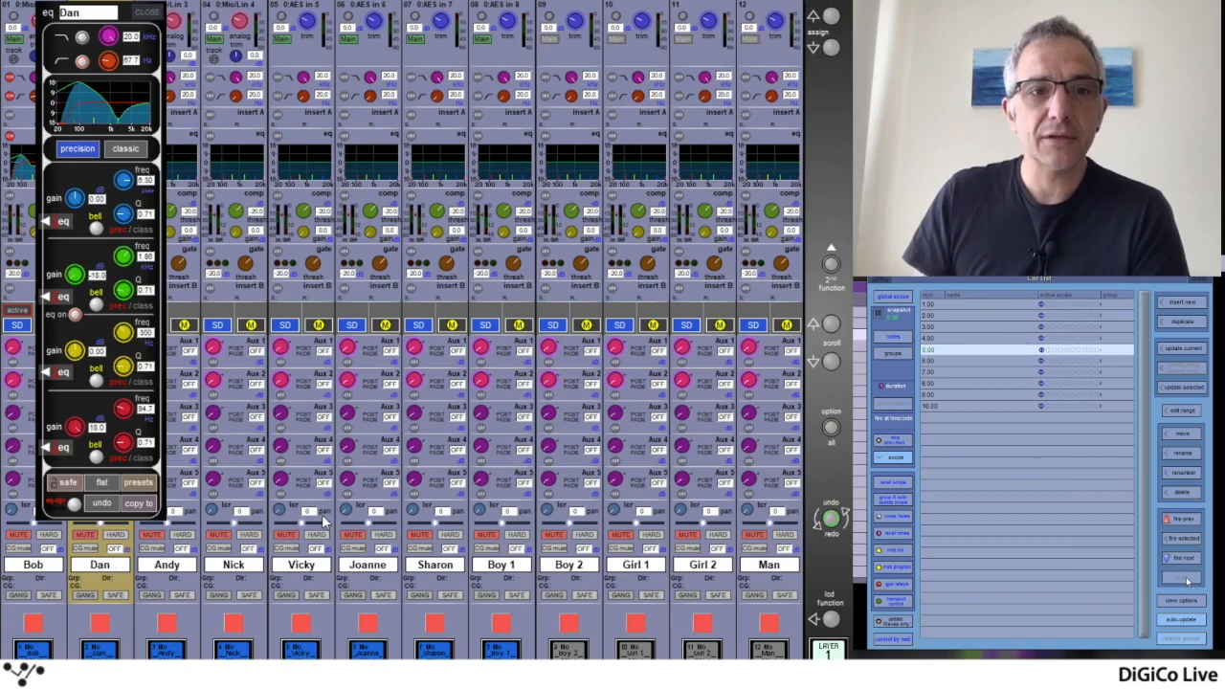
{"action": "left_click", "coordinate": [1187, 560]}
{"action": "left_click", "coordinate": [1186, 560]}
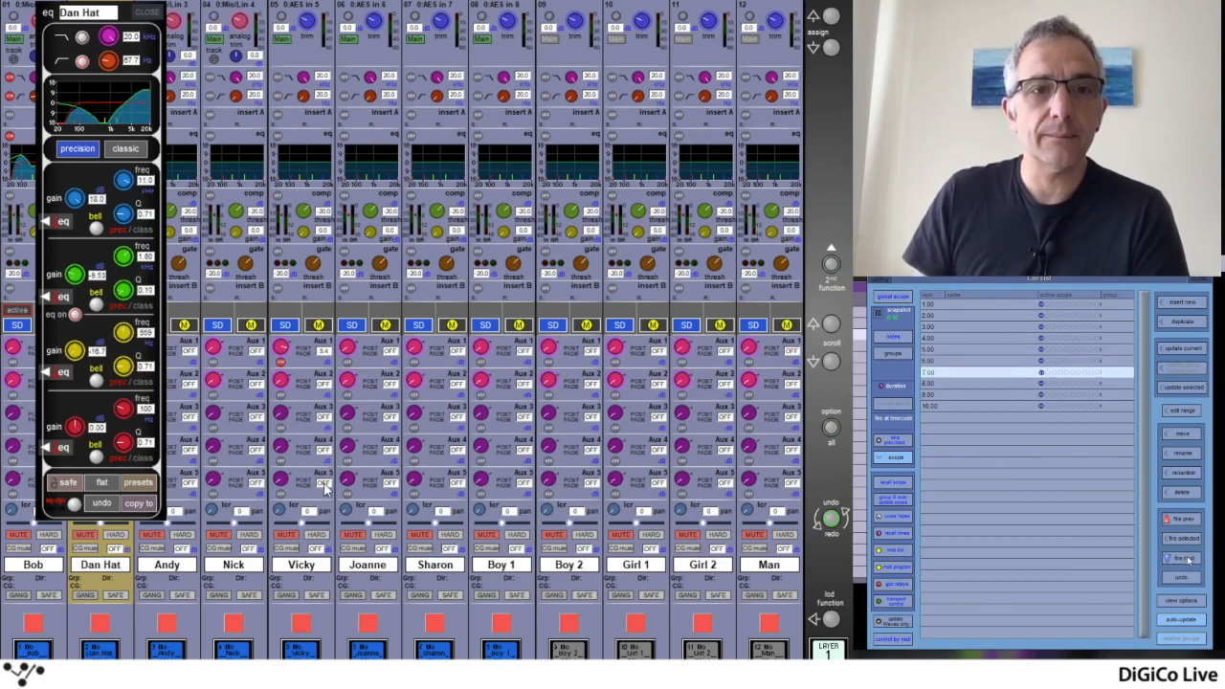
{"action": "left_click", "coordinate": [1187, 560]}
{"action": "left_click", "coordinate": [1187, 560]}
{"action": "left_click", "coordinate": [1187, 560]}
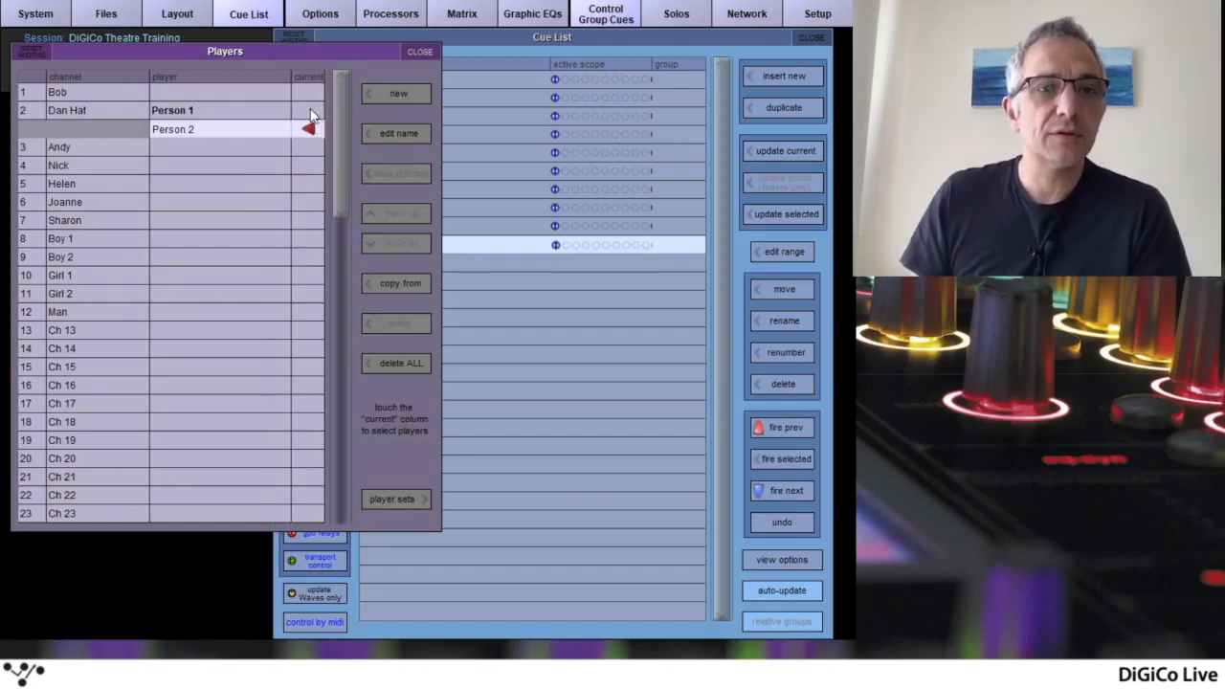
Make Person 1 the current player on channel 2 and fire back to cue 1.00
{"action": "left_click", "coordinate": [309, 111]}
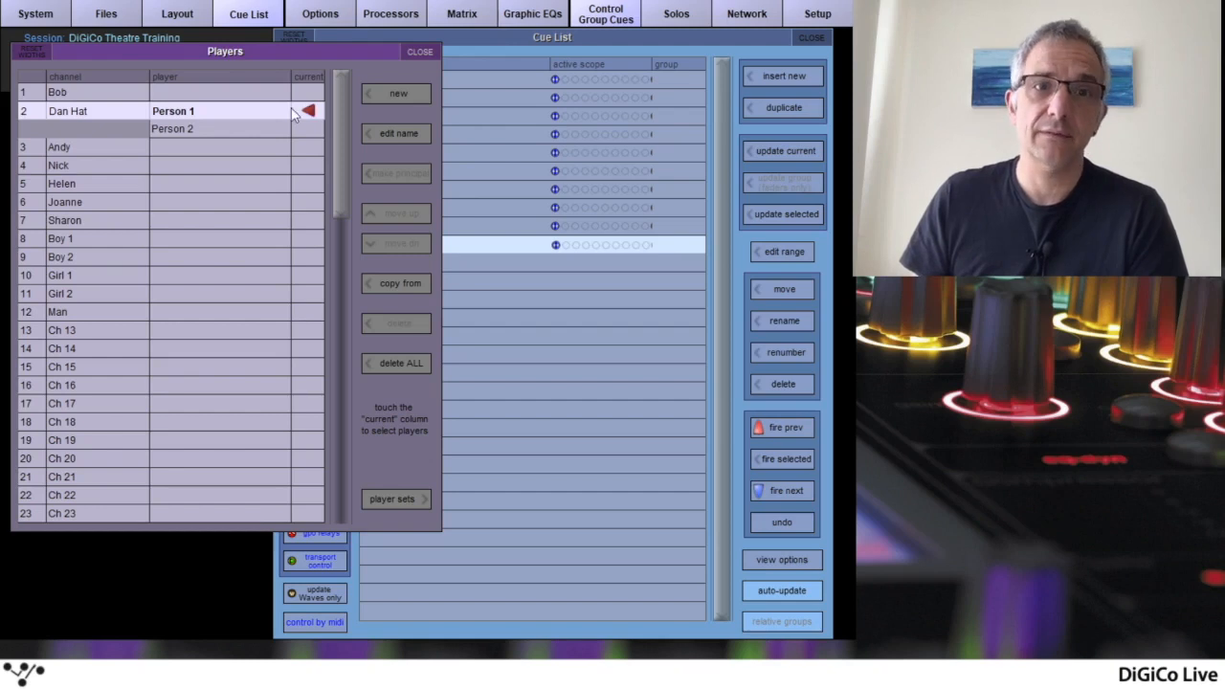
{"action": "left_click", "coordinate": [788, 429]}
{"action": "left_click", "coordinate": [788, 429]}
{"action": "left_click", "coordinate": [787, 429]}
{"action": "left_click", "coordinate": [785, 429]}
{"action": "left_click", "coordinate": [785, 429]}
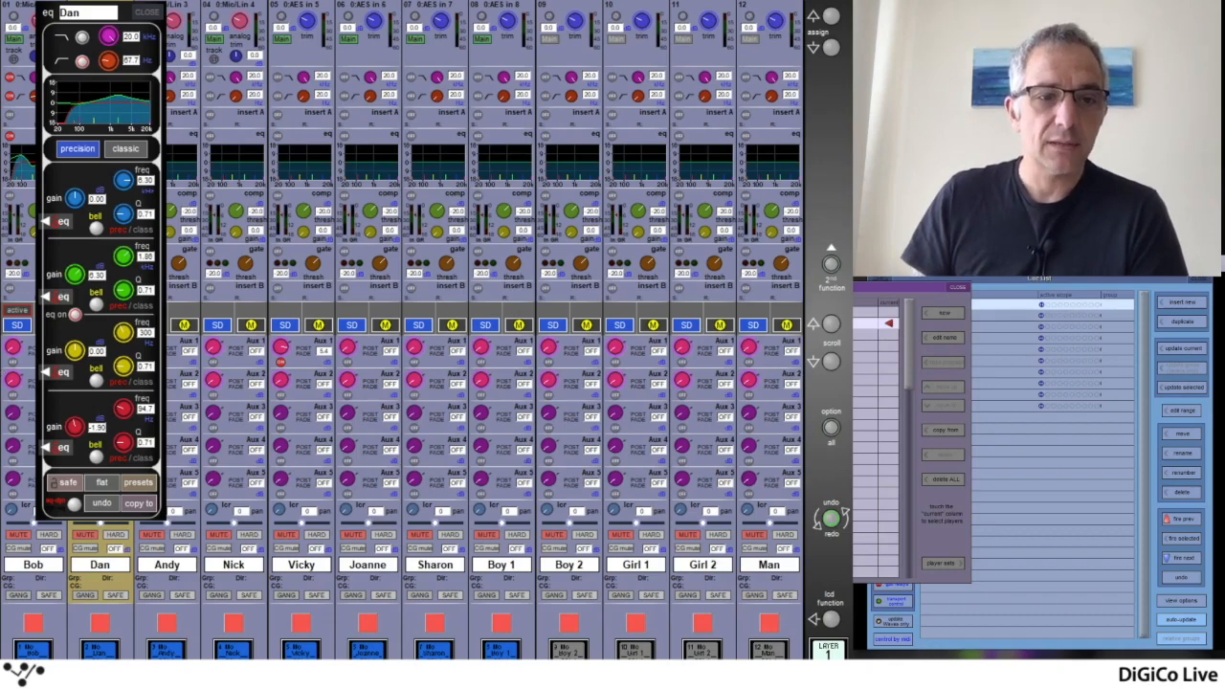
Fire forward to cue 10.00 and back to cue 1.00, checking Person 1's EQ settings on channel 2
{"action": "left_click", "coordinate": [1186, 559]}
{"action": "left_click", "coordinate": [1186, 558]}
{"action": "left_click", "coordinate": [1186, 558]}
{"action": "left_click", "coordinate": [1186, 558]}
{"action": "left_click", "coordinate": [1185, 558]}
{"action": "left_click", "coordinate": [1186, 558]}
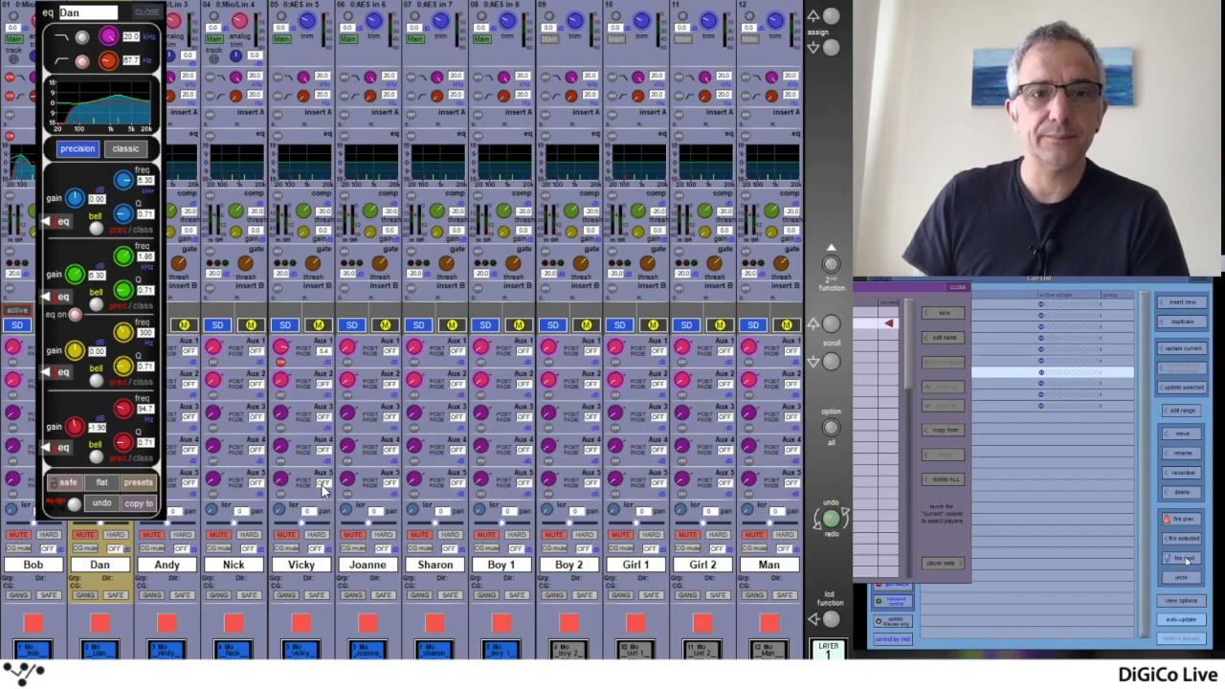
{"action": "left_click", "coordinate": [1186, 558]}
{"action": "left_click", "coordinate": [1186, 558]}
{"action": "left_click", "coordinate": [1186, 558]}
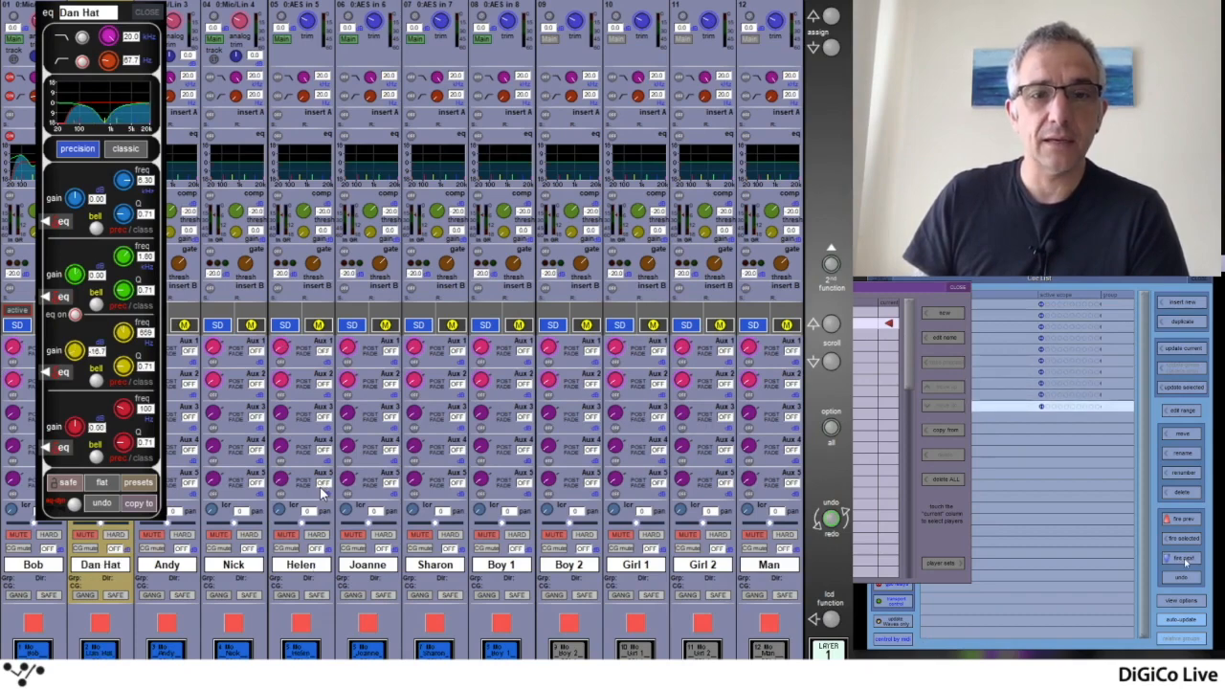
{"action": "left_click", "coordinate": [1187, 520]}
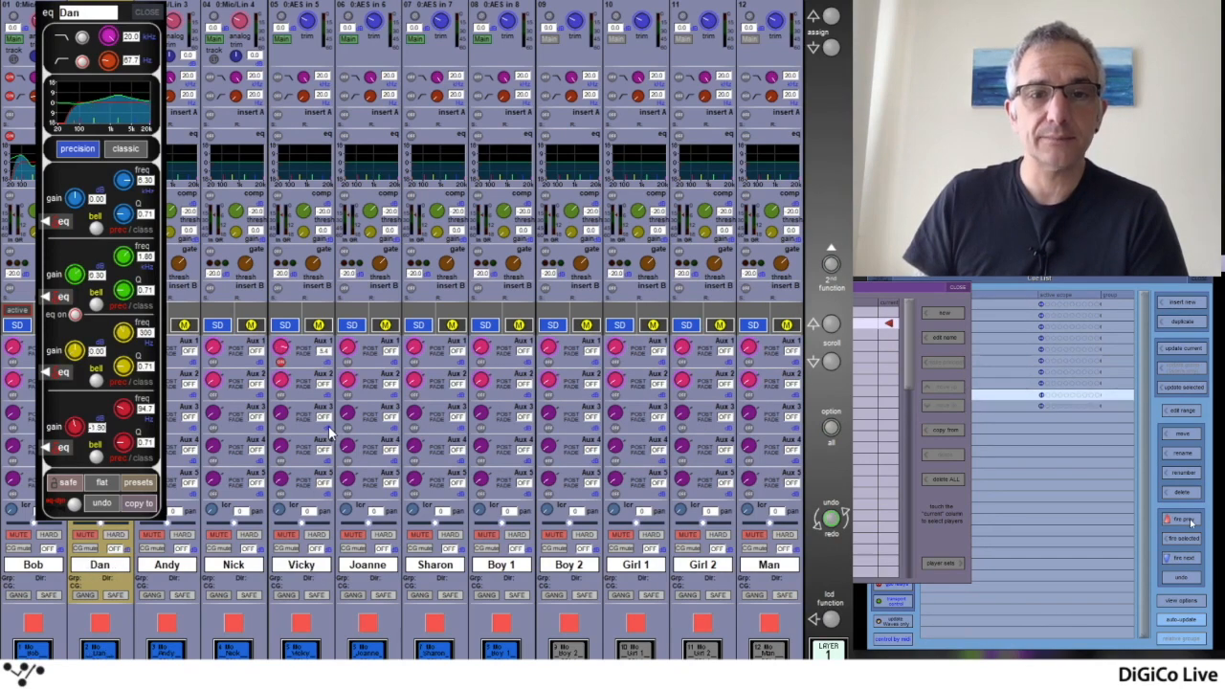
{"action": "left_click", "coordinate": [1187, 519]}
{"action": "left_click", "coordinate": [1187, 520]}
{"action": "left_click", "coordinate": [1187, 520]}
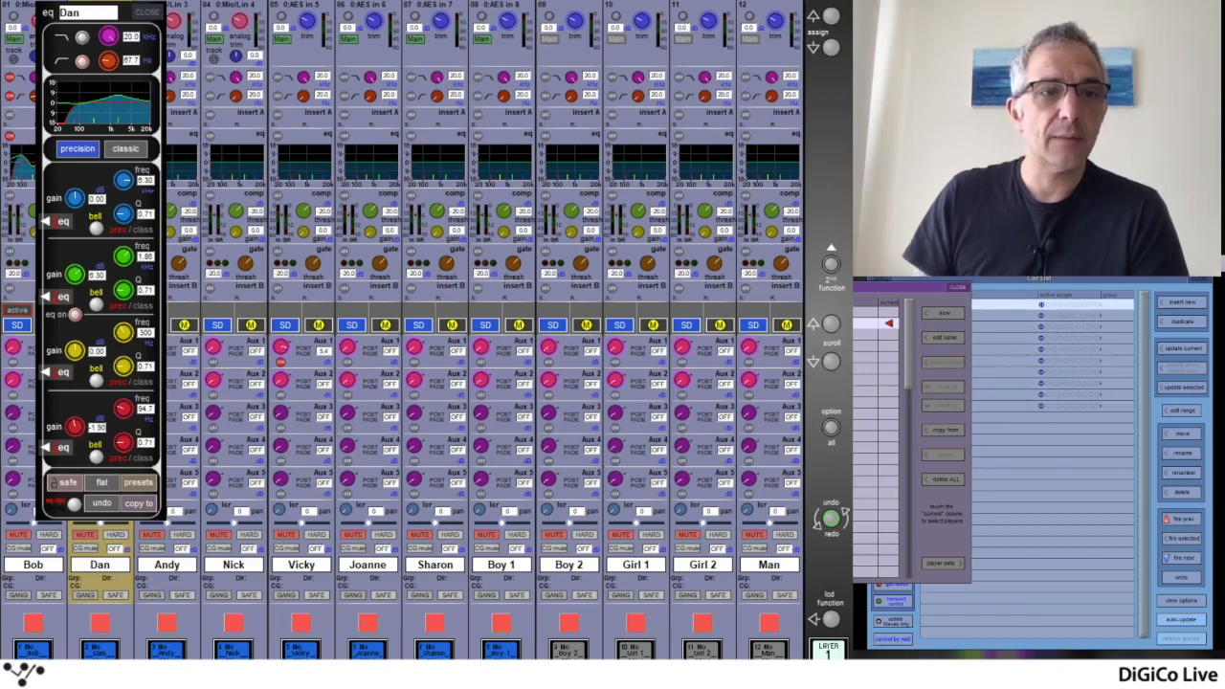
Make Person 2 current on channel 2 and check its EQ by firing forward to cue 10.00 and back to 1.00
{"action": "left_click", "coordinate": [891, 338]}
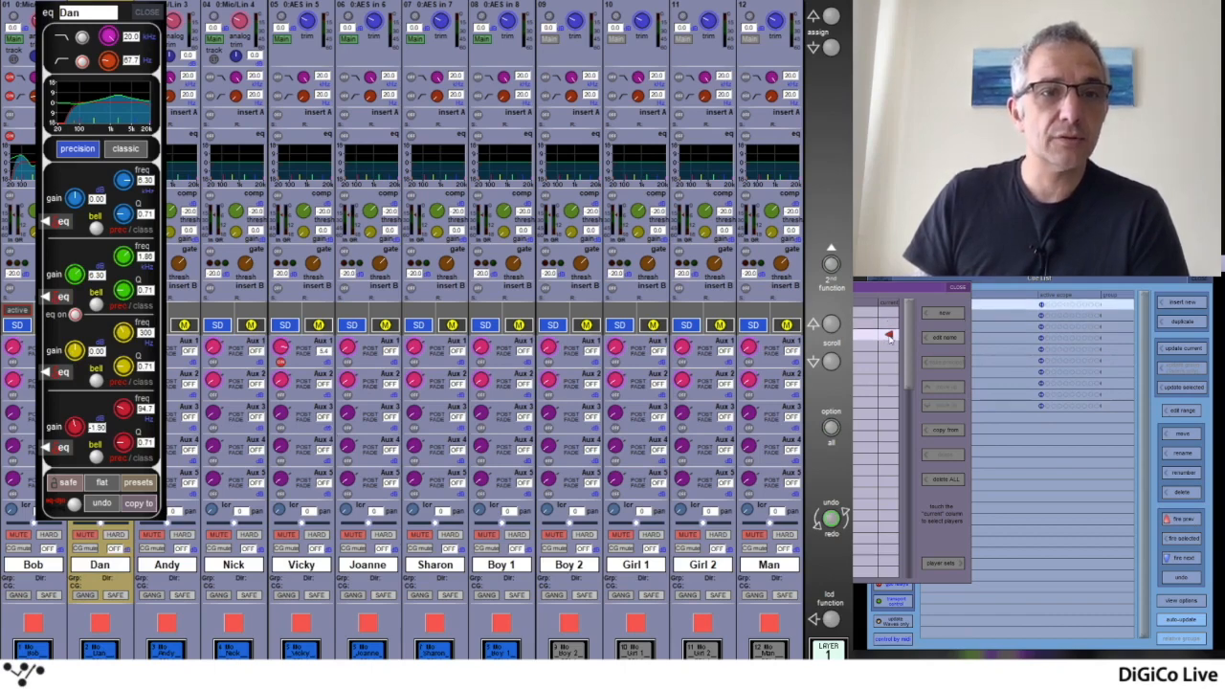
{"action": "left_click", "coordinate": [1189, 561]}
{"action": "left_click", "coordinate": [1190, 561]}
{"action": "left_click", "coordinate": [1190, 561]}
{"action": "left_click", "coordinate": [1190, 561]}
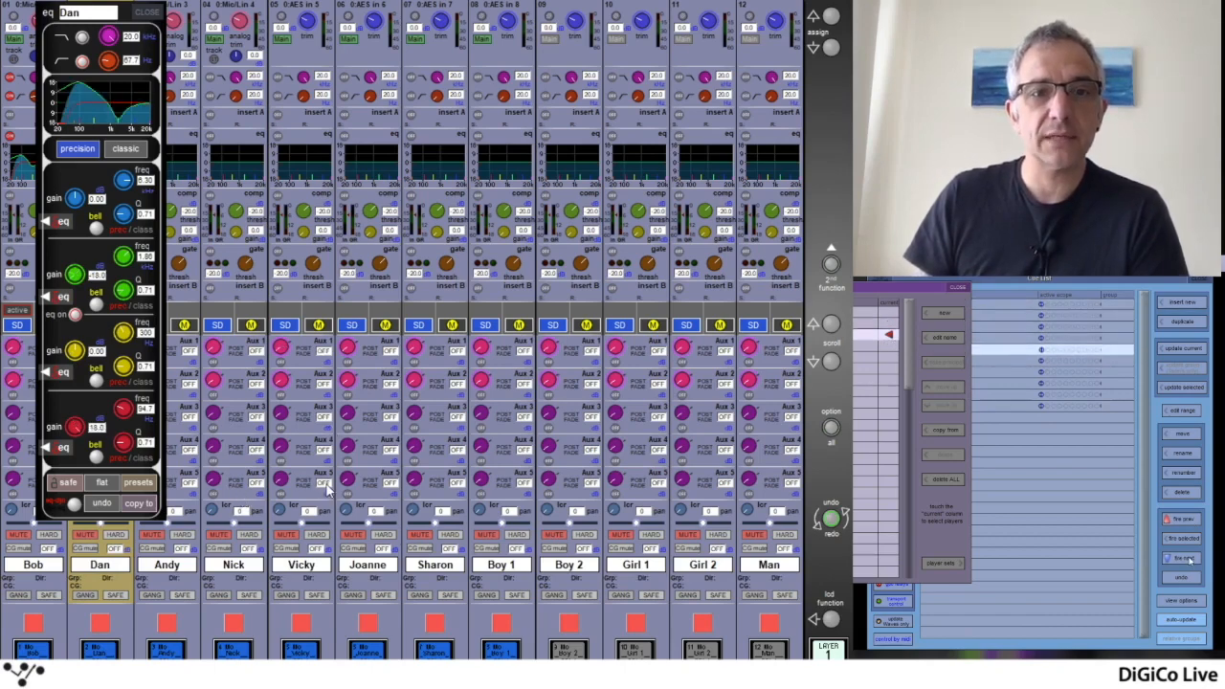
{"action": "left_click", "coordinate": [1189, 561]}
{"action": "left_click", "coordinate": [1190, 561]}
{"action": "left_click", "coordinate": [1190, 561]}
{"action": "left_click", "coordinate": [1190, 561]}
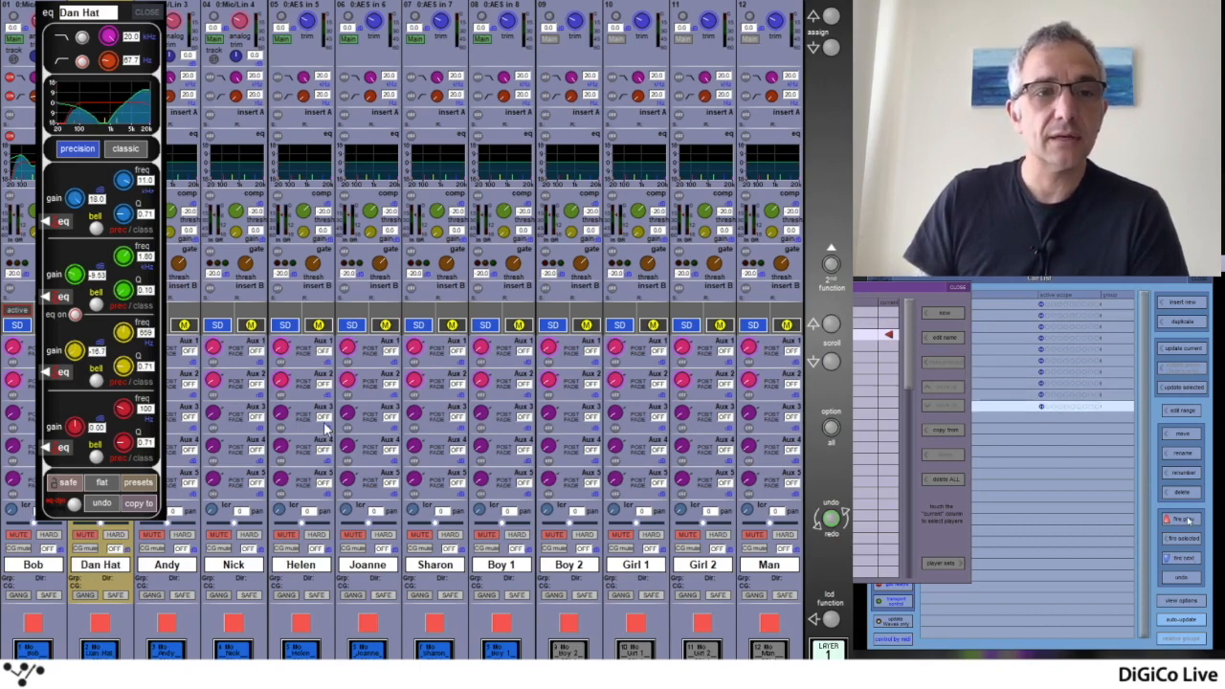
{"action": "left_click", "coordinate": [1187, 519]}
{"action": "left_click", "coordinate": [1187, 520]}
{"action": "left_click", "coordinate": [1187, 519]}
{"action": "left_click", "coordinate": [1187, 520]}
{"action": "left_click", "coordinate": [1187, 520]}
{"action": "left_click", "coordinate": [1186, 520]}
{"action": "left_click", "coordinate": [1187, 519]}
{"action": "left_click", "coordinate": [1187, 520]}
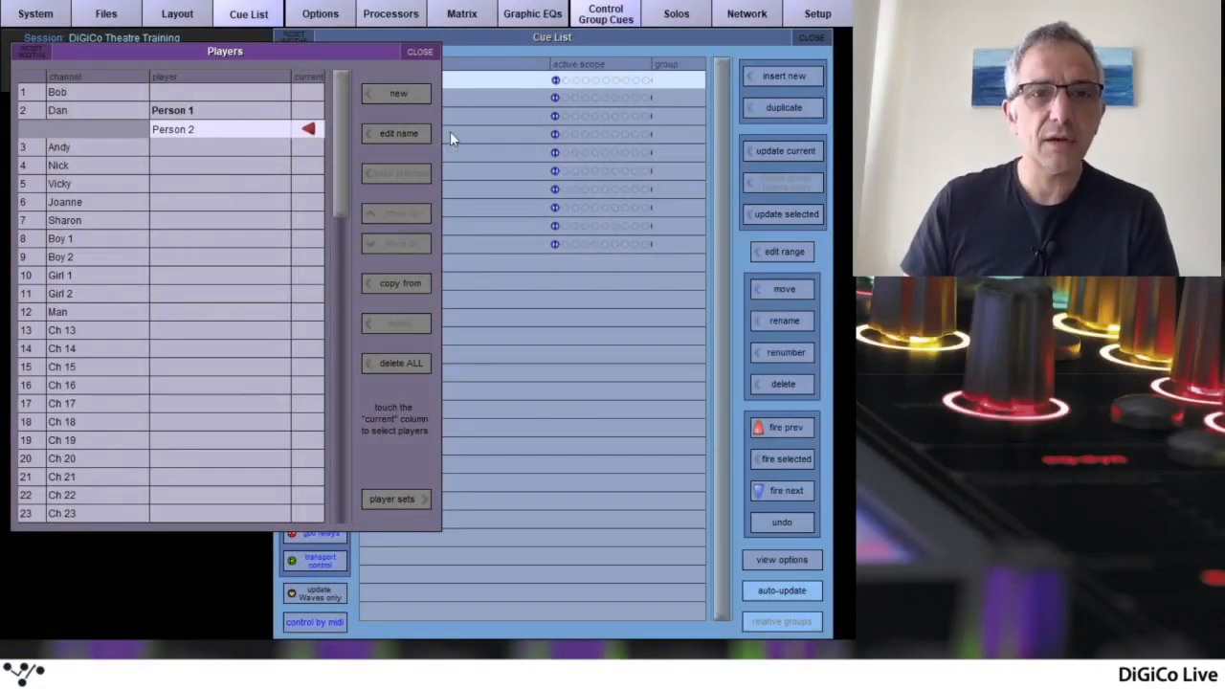
Close the Cue List, show the player sets in the Players list, and shift that window aside
{"action": "left_click", "coordinate": [807, 38]}
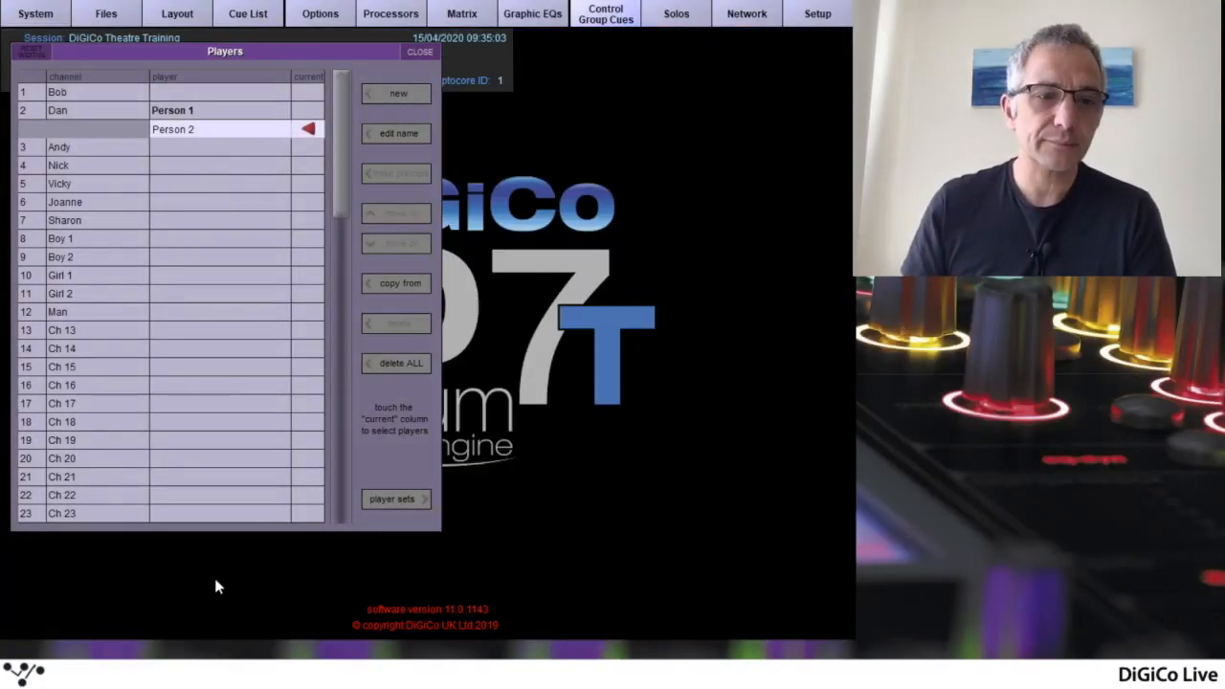
{"action": "left_click", "coordinate": [396, 499]}
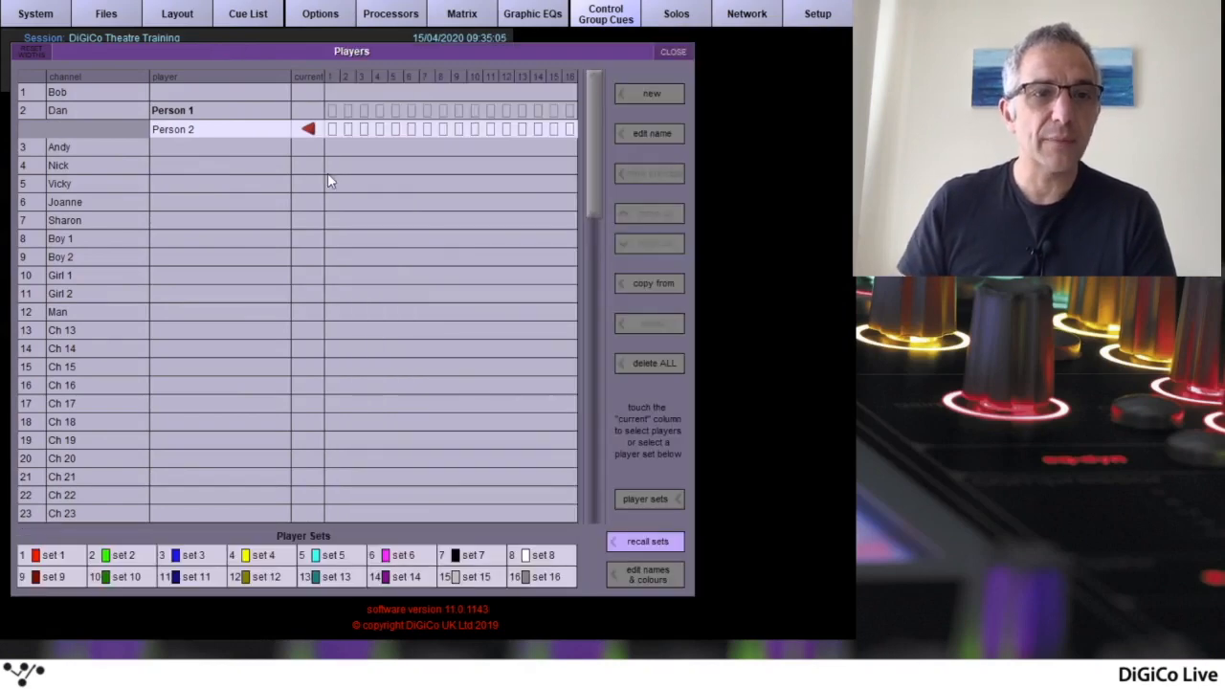
{"action": "left_click_drag", "start_coordinate": [207, 59], "coordinate": [296, 54]}
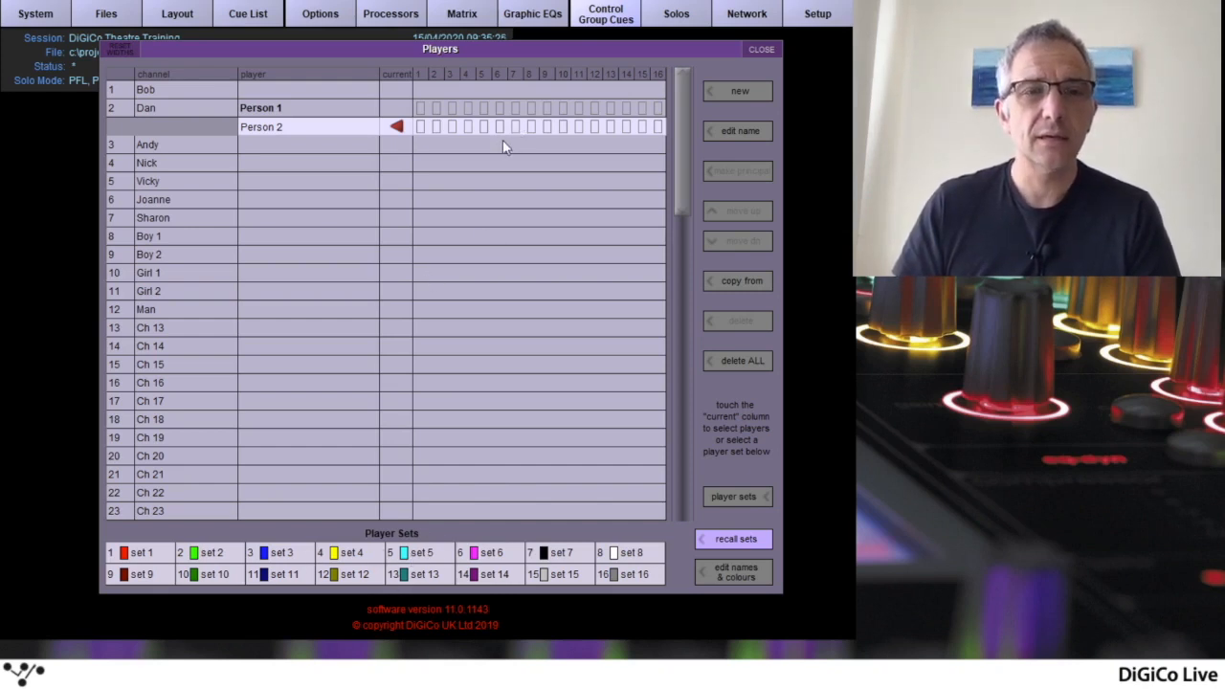
Switch channel 2's current player back and forth, finishing on Person 1, and briefly turn on the mode for copying settings from another player
{"action": "left_click", "coordinate": [397, 110]}
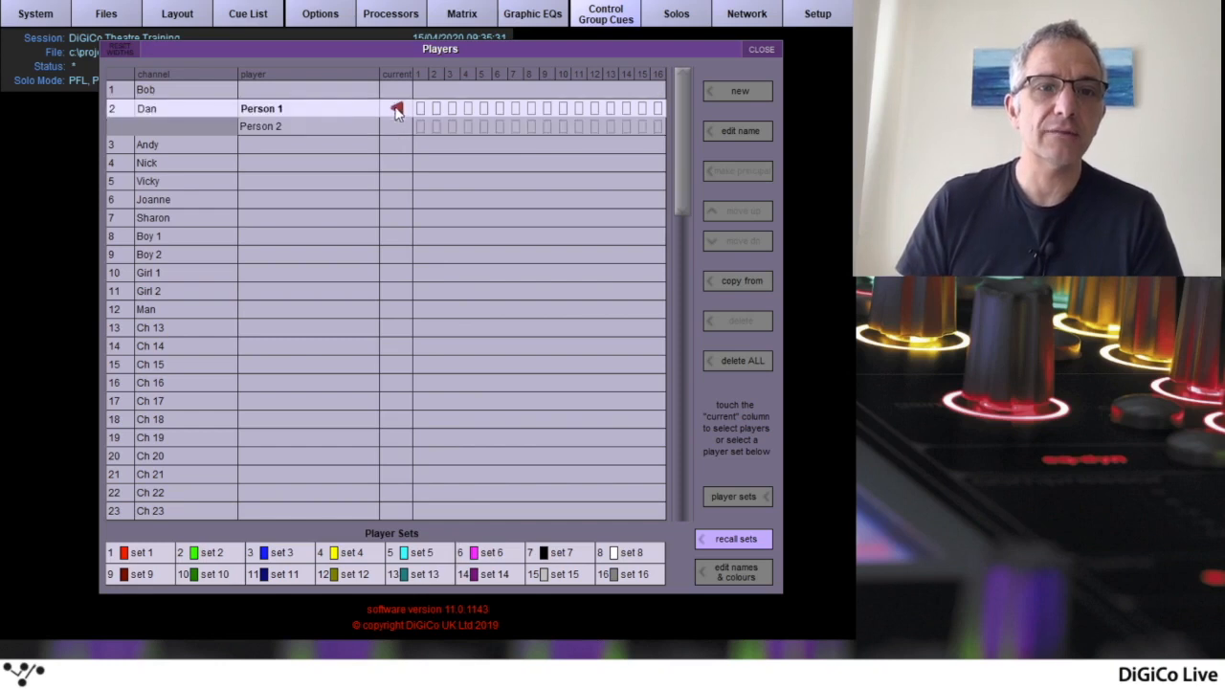
{"action": "left_click", "coordinate": [392, 126]}
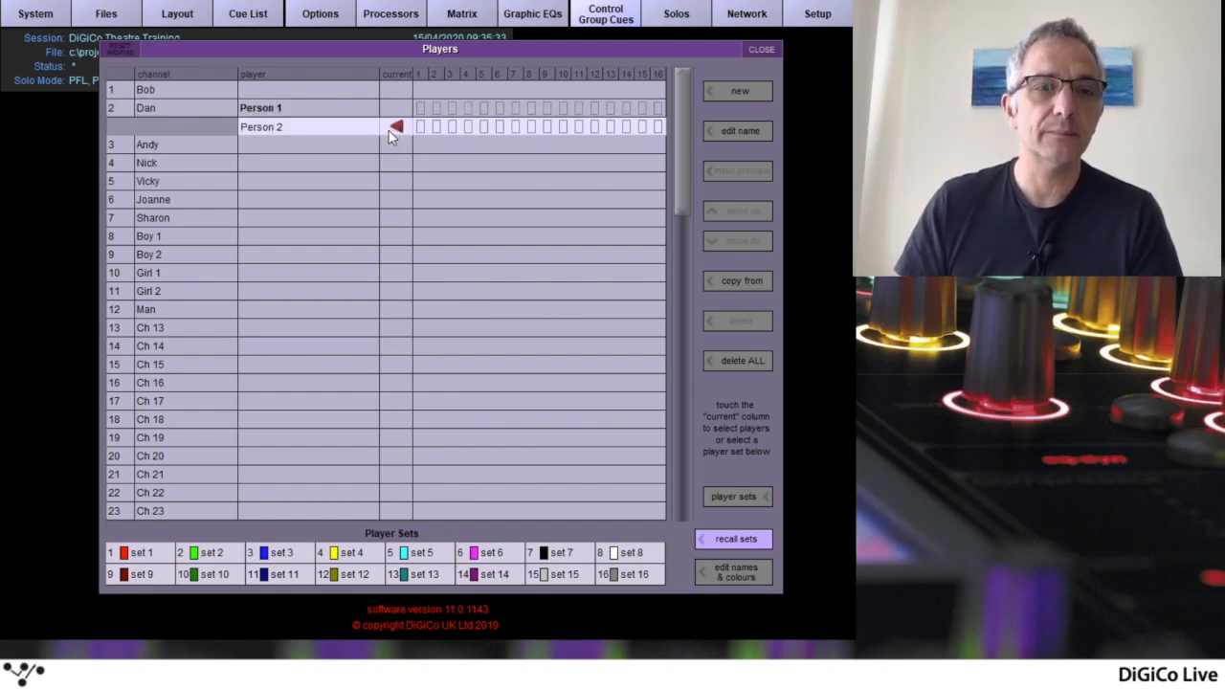
{"action": "left_click", "coordinate": [395, 110]}
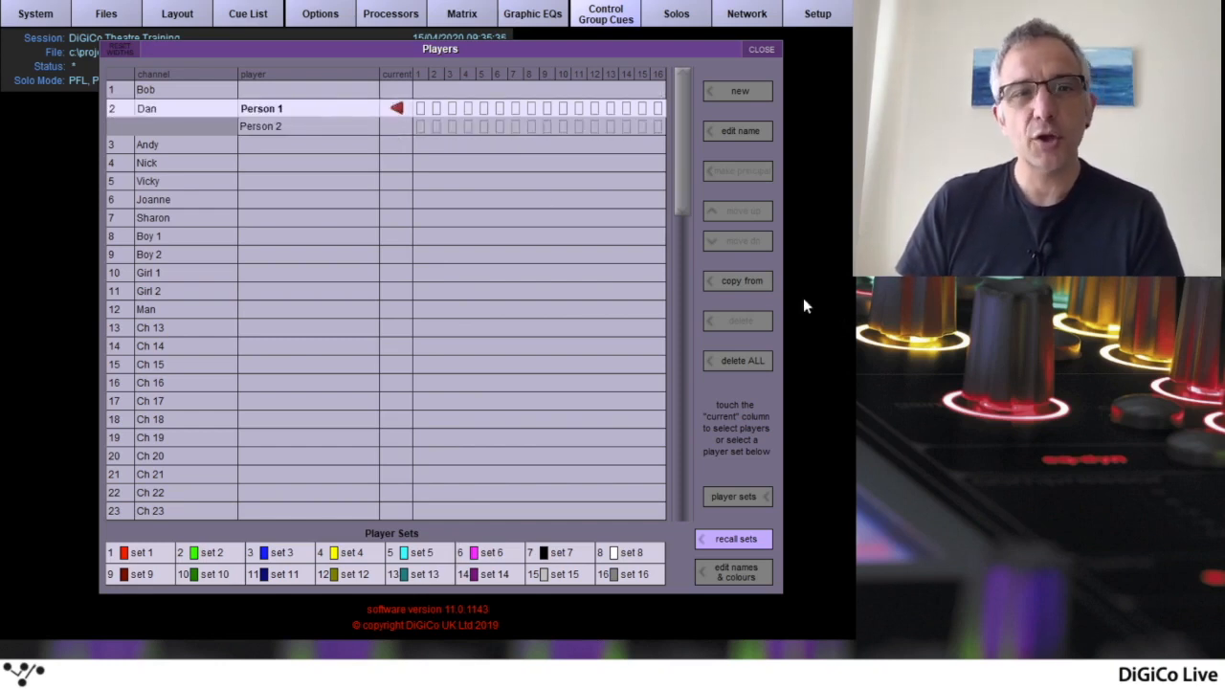
{"action": "left_click", "coordinate": [751, 281]}
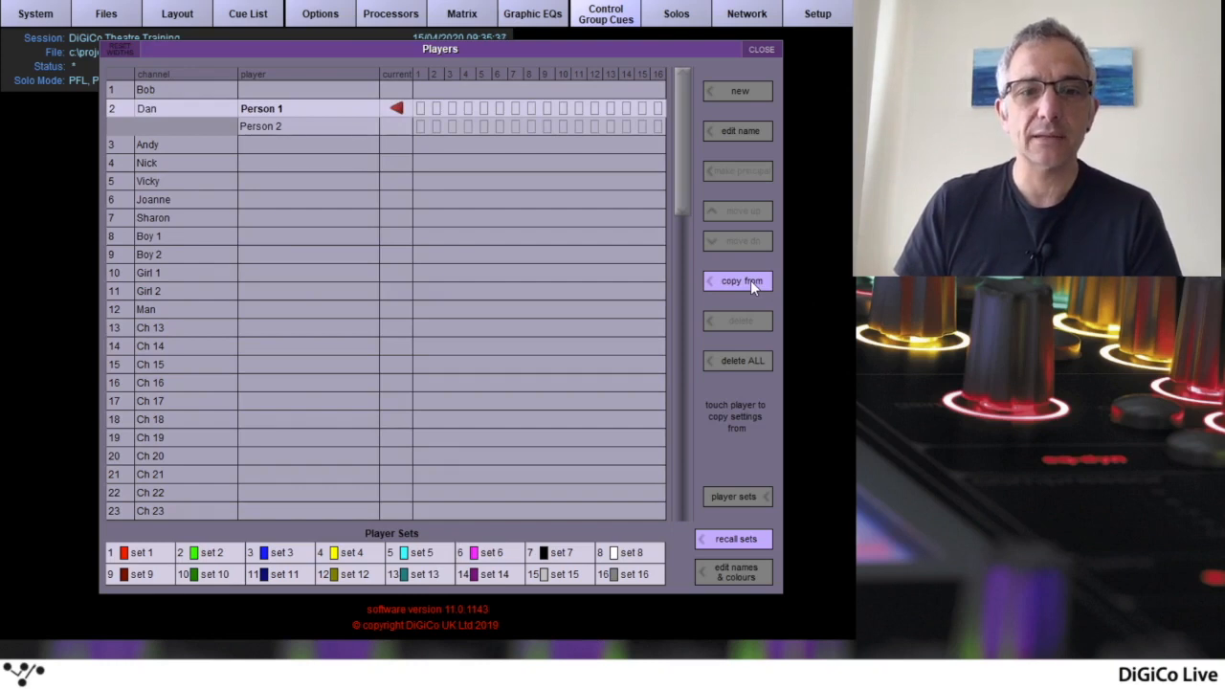
{"action": "left_click", "coordinate": [746, 276]}
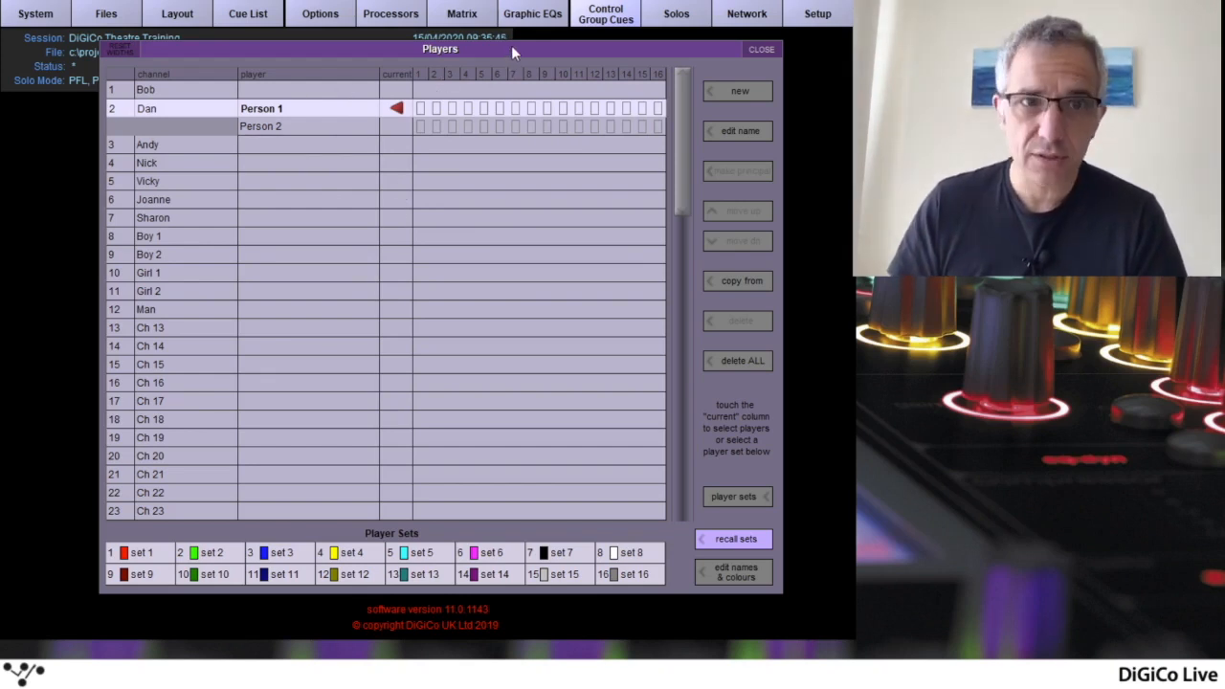
Switch channel 2's current player to Person 2 and back to Person 1, and close the Players window
{"action": "left_click", "coordinate": [396, 127]}
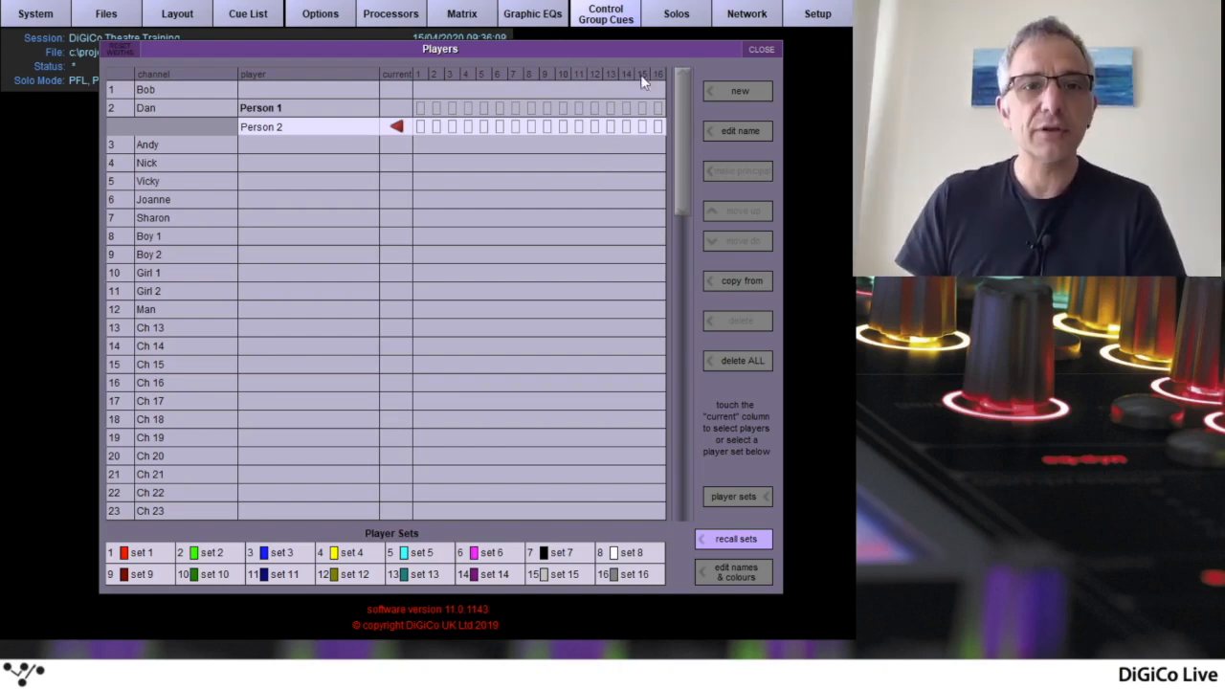
{"action": "left_click", "coordinate": [398, 108]}
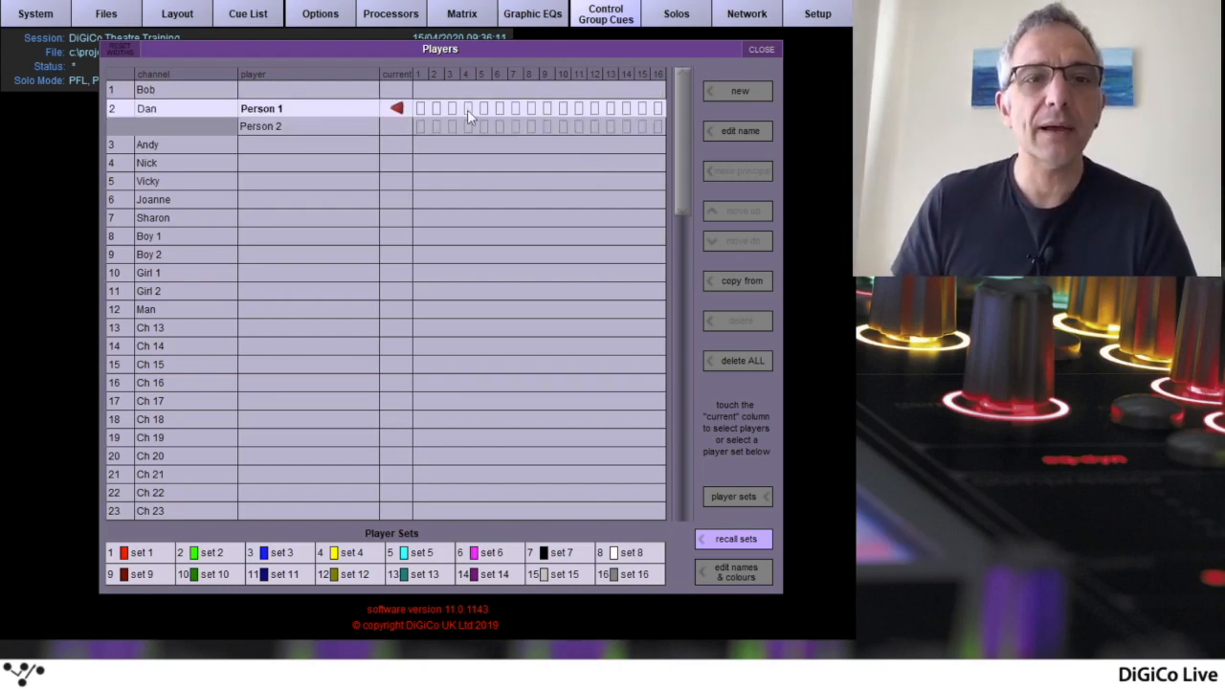
{"action": "left_click", "coordinate": [760, 50]}
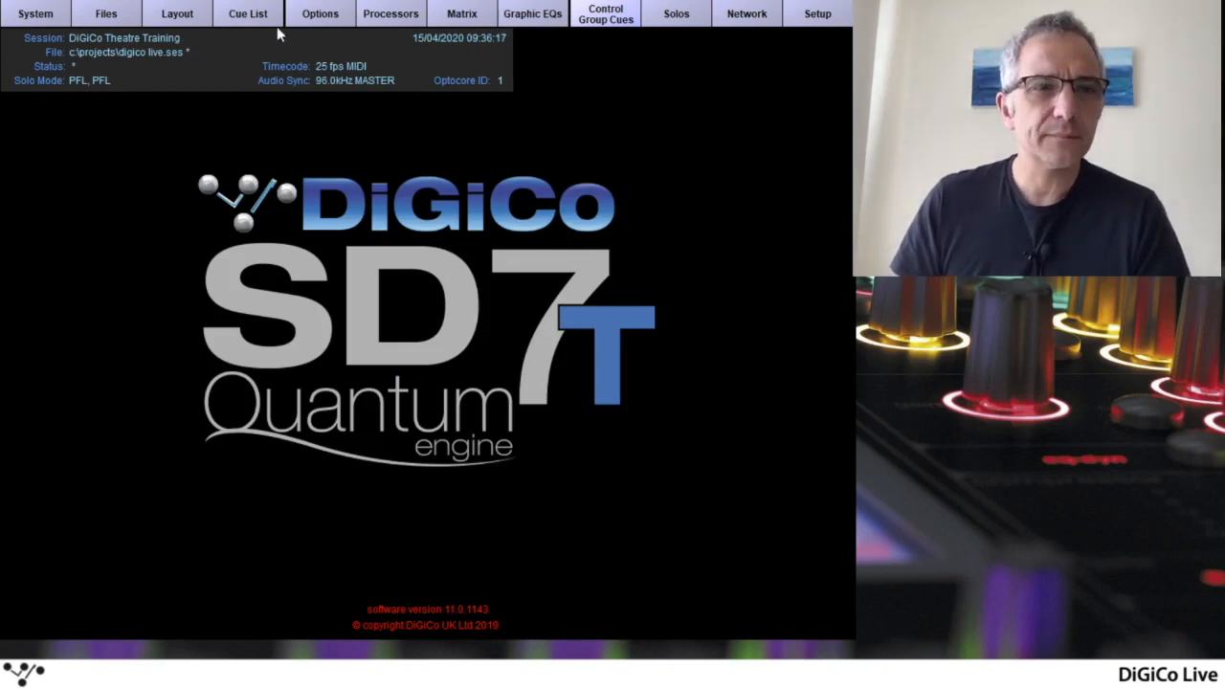
Open the Channel Cues window and choose channel 2 as the channel shown in its table
{"action": "left_click", "coordinate": [196, 16]}
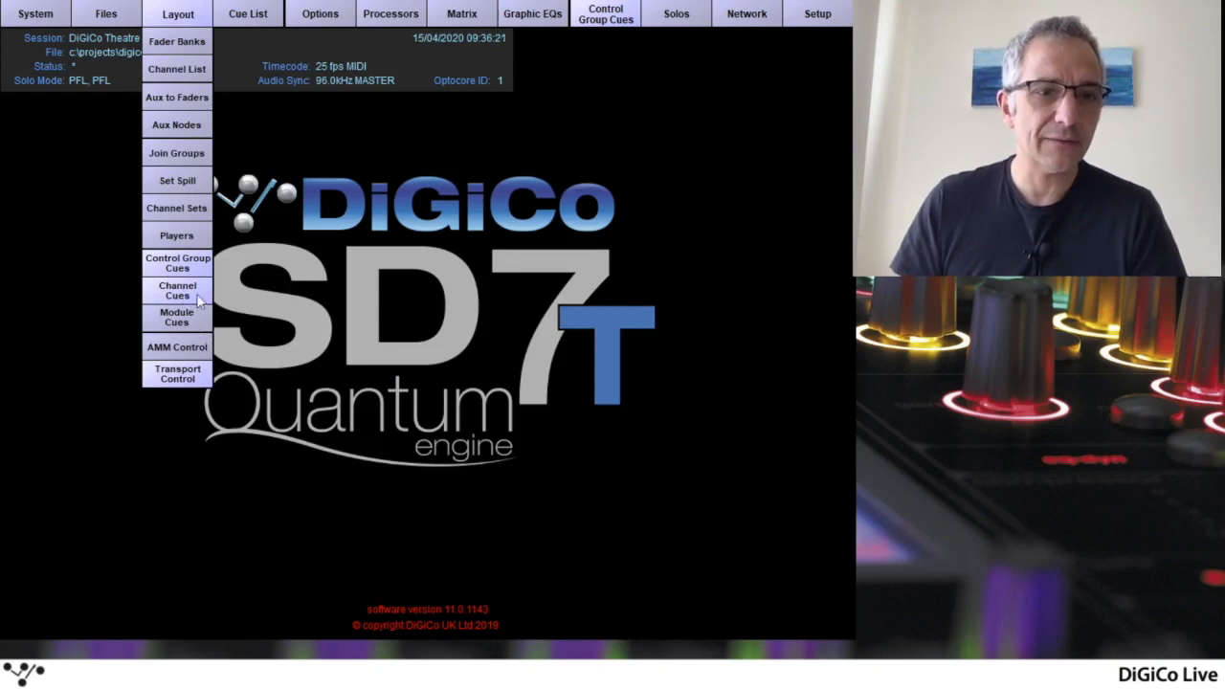
{"action": "left_click", "coordinate": [187, 14]}
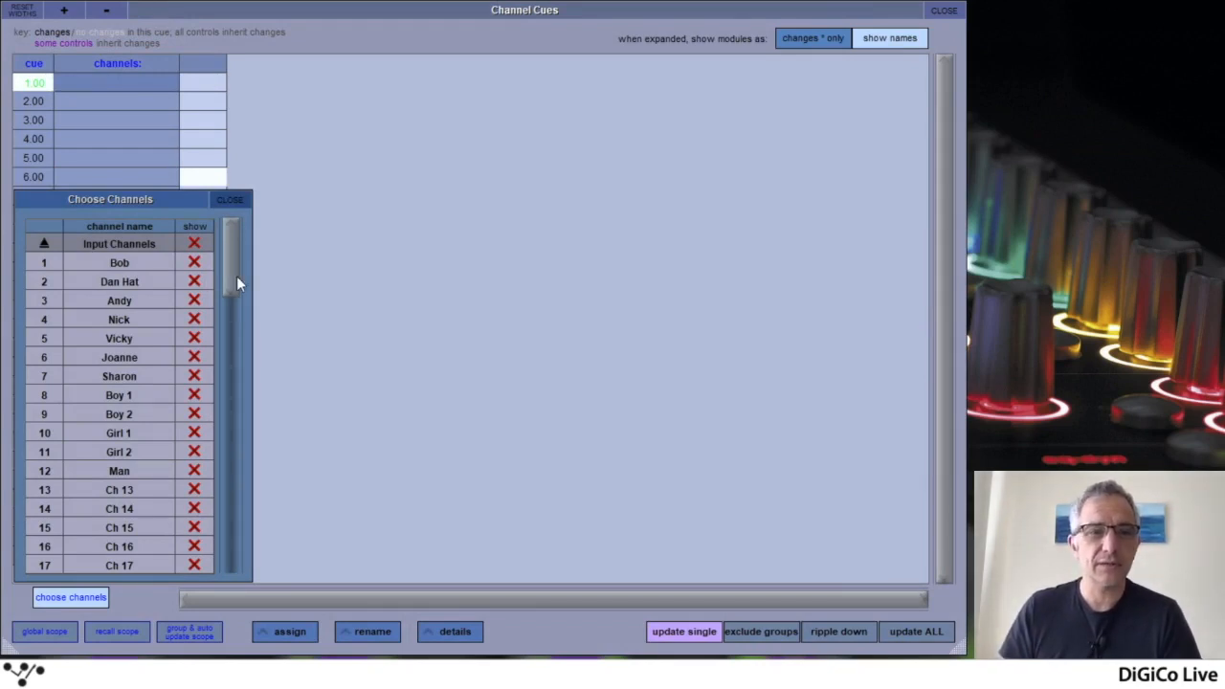
{"action": "left_click", "coordinate": [75, 594]}
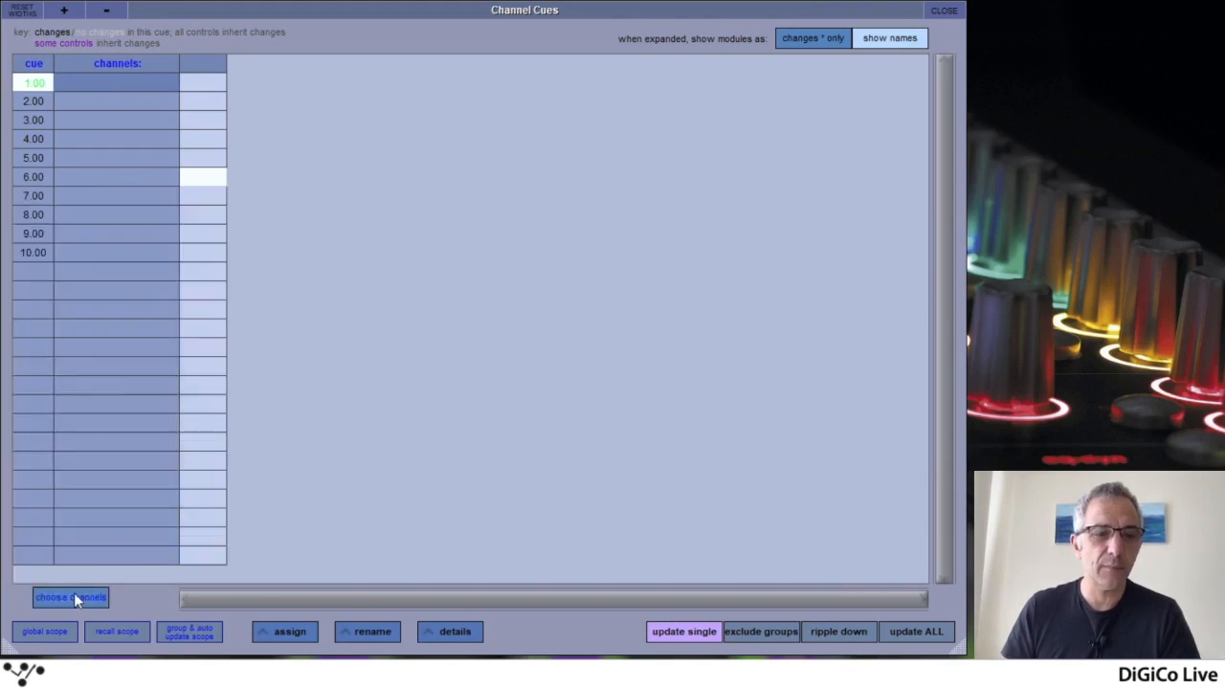
{"action": "left_click", "coordinate": [76, 596]}
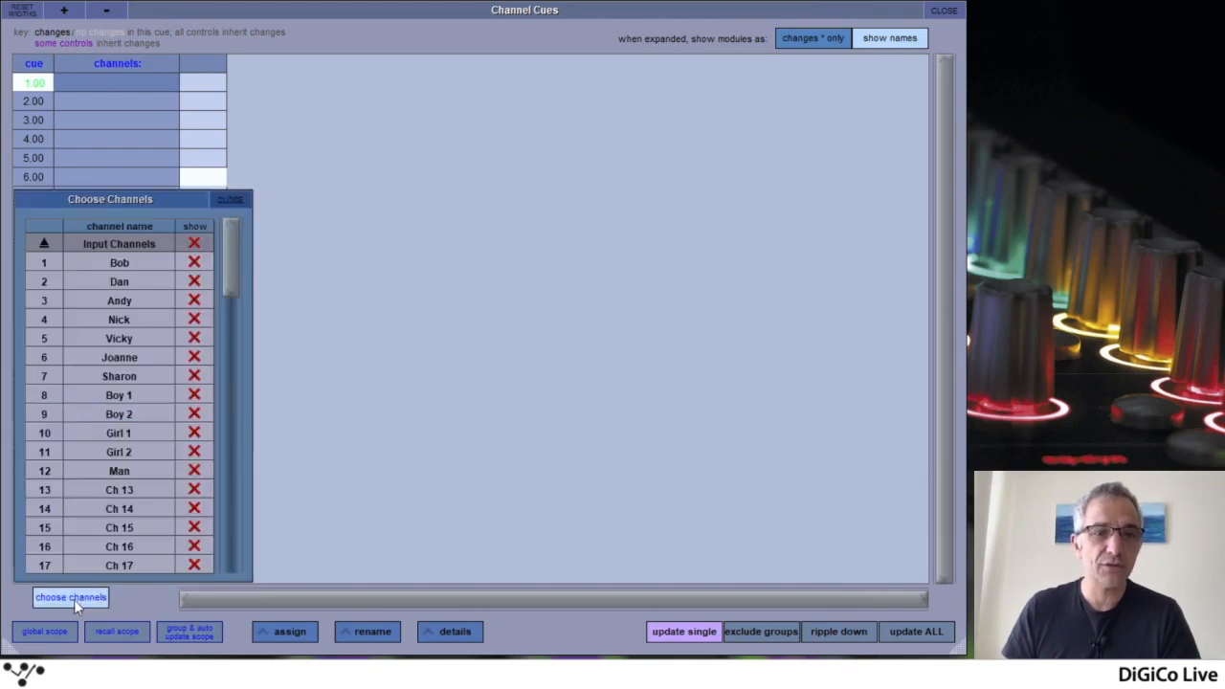
{"action": "left_click", "coordinate": [194, 283]}
{"action": "left_click", "coordinate": [230, 200]}
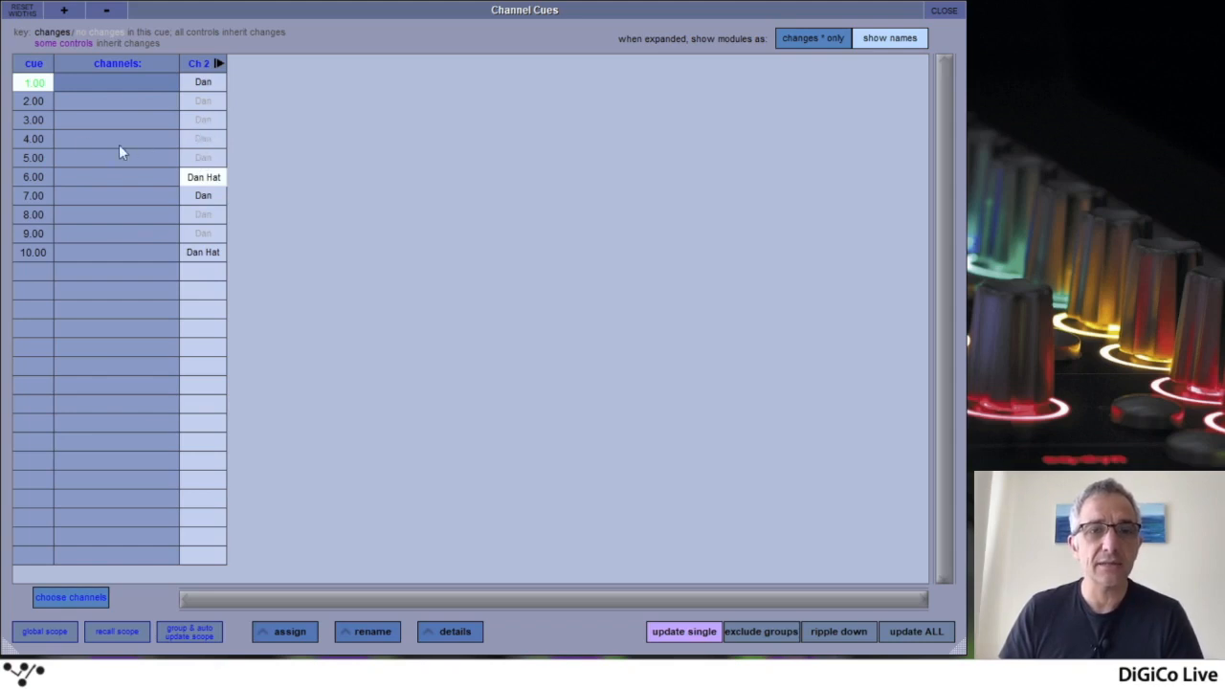
Assign the hat alias to channel 2 in cue 3.00 from the channel's alias list
{"action": "left_click", "coordinate": [203, 119]}
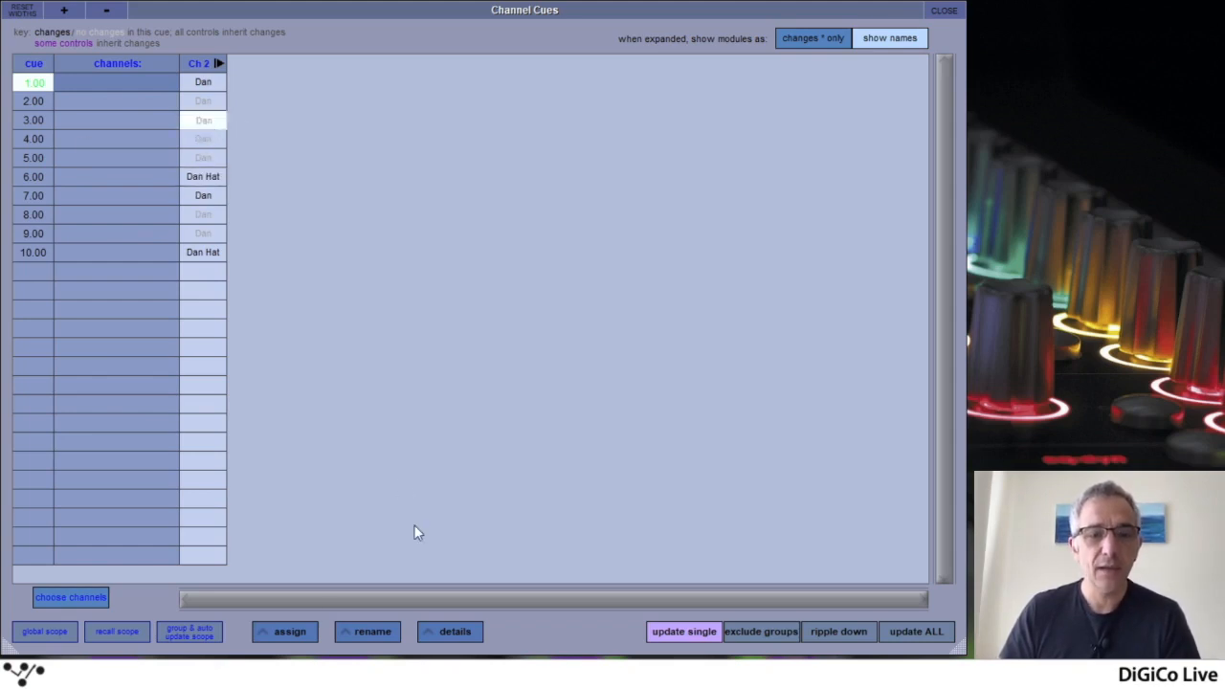
{"action": "left_click", "coordinate": [290, 632]}
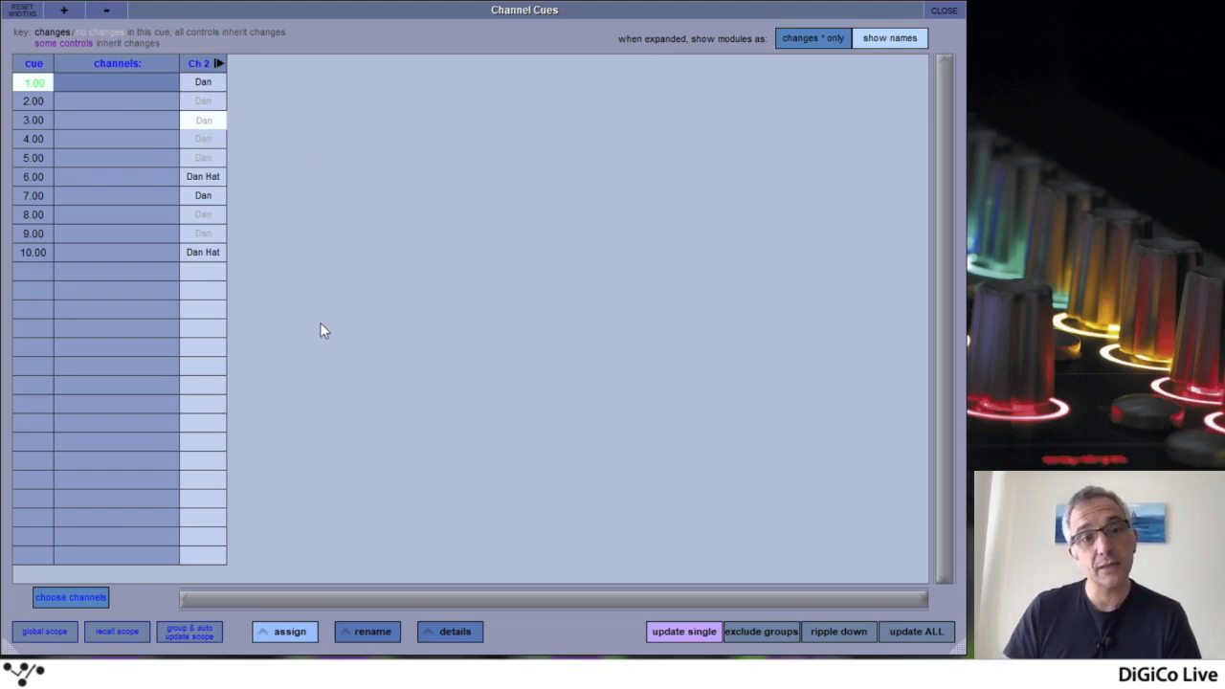
{"action": "left_click", "coordinate": [291, 226]}
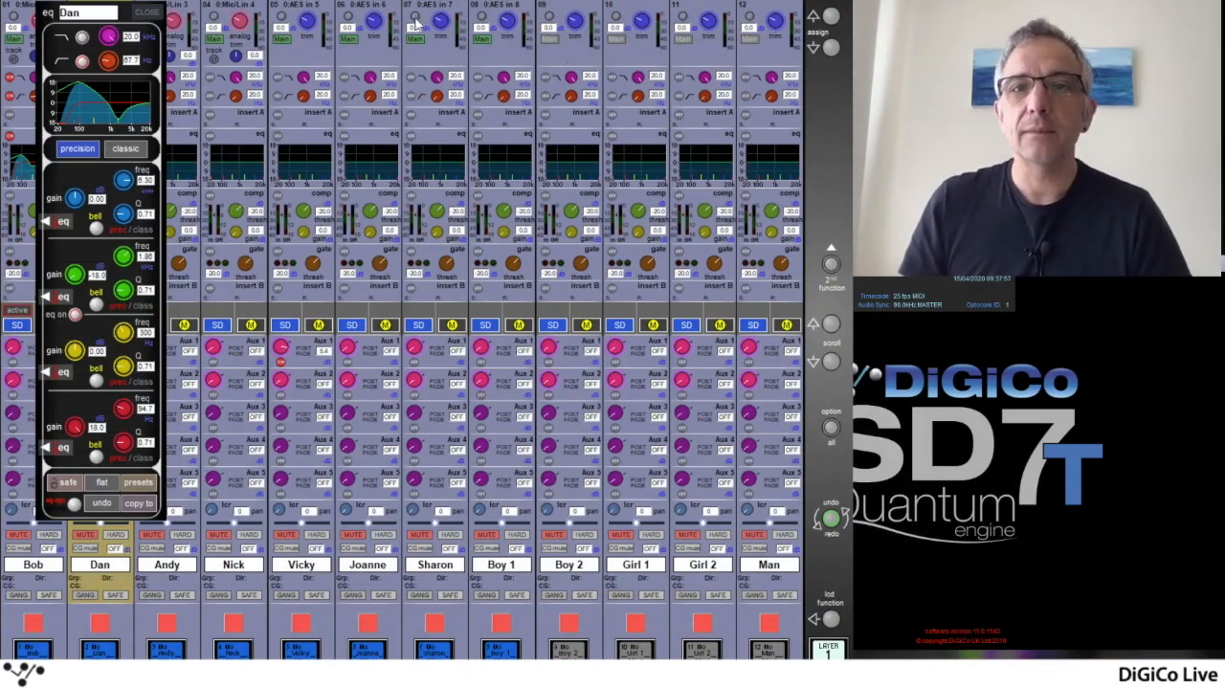
{"action": "left_click", "coordinate": [146, 13]}
{"action": "left_click", "coordinate": [103, 52]}
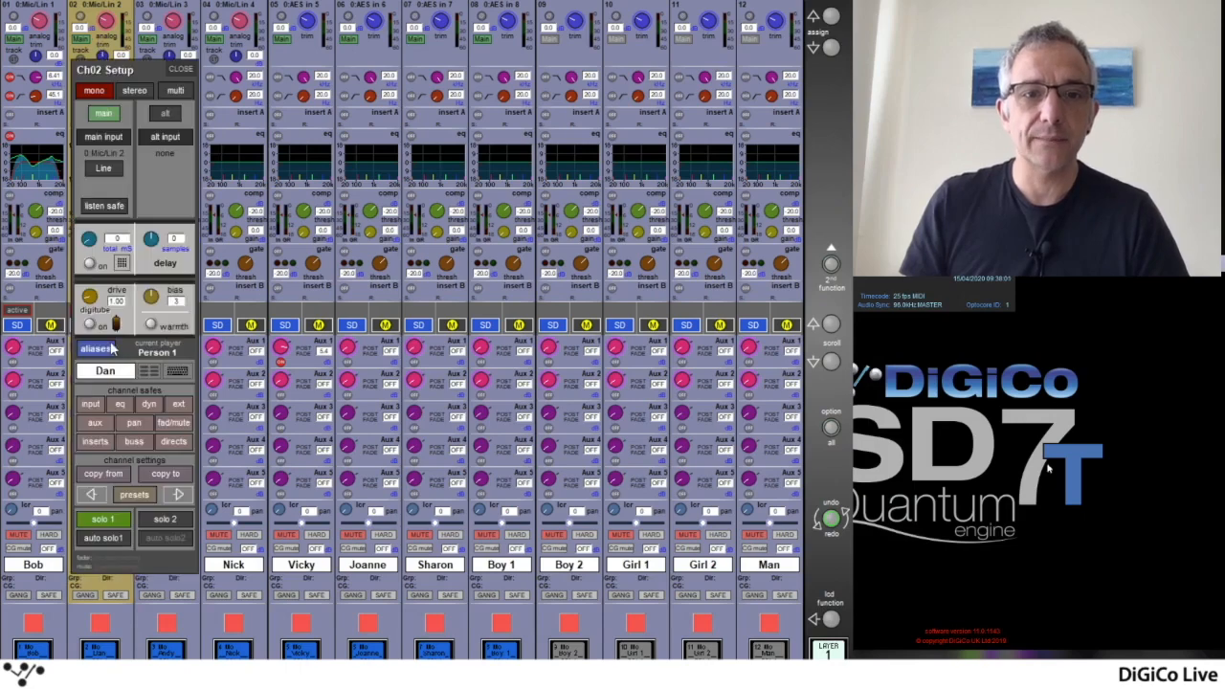
{"action": "left_click", "coordinate": [99, 350]}
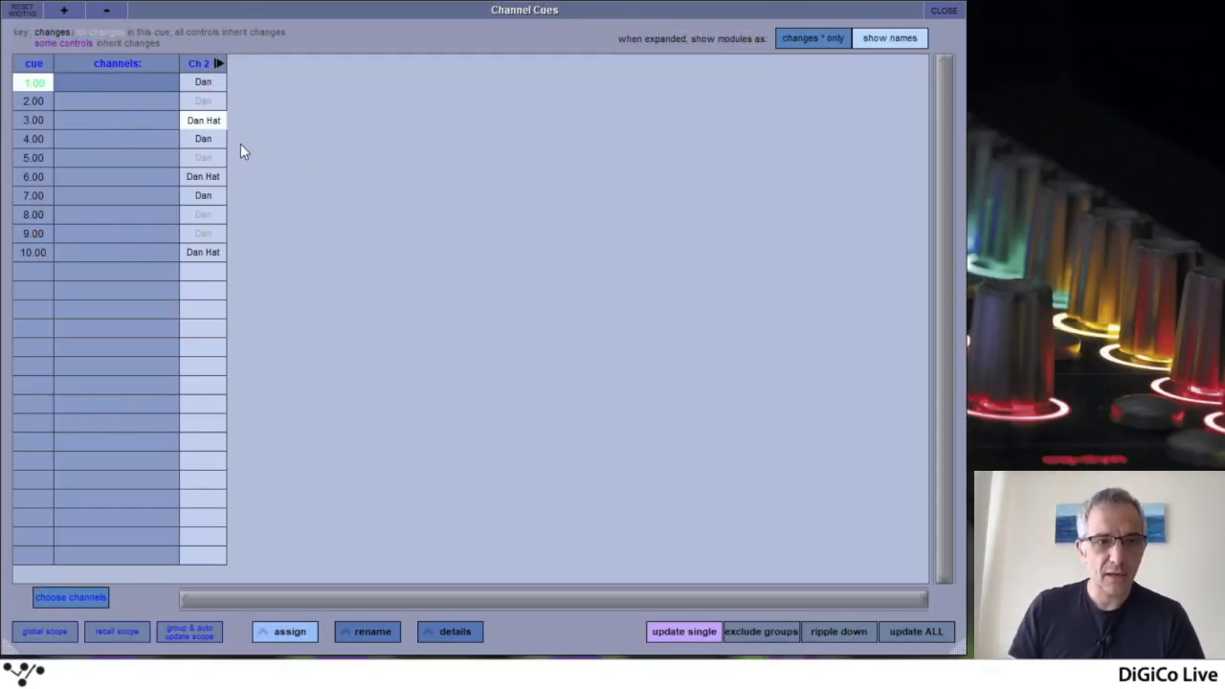
Expand channel 2 in the Channel Cues table to show its modules and adjust the filter column's width
{"action": "left_click", "coordinate": [207, 64]}
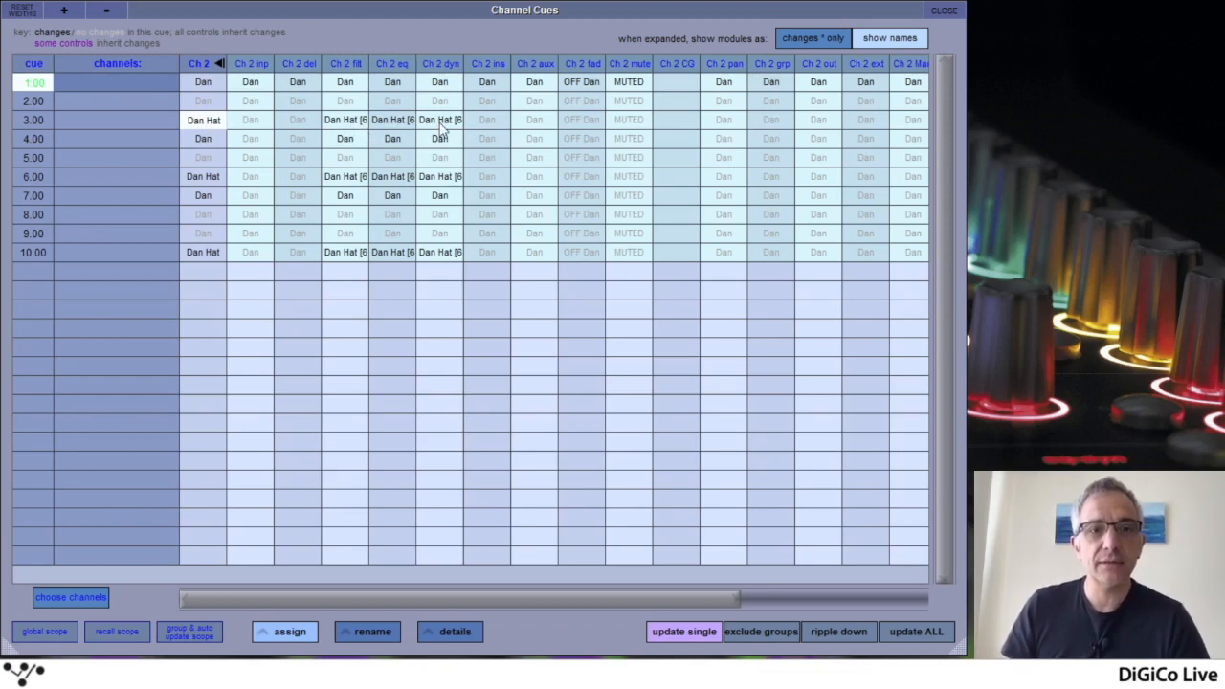
{"action": "left_click_drag", "start_coordinate": [367, 63], "coordinate": [380, 63]}
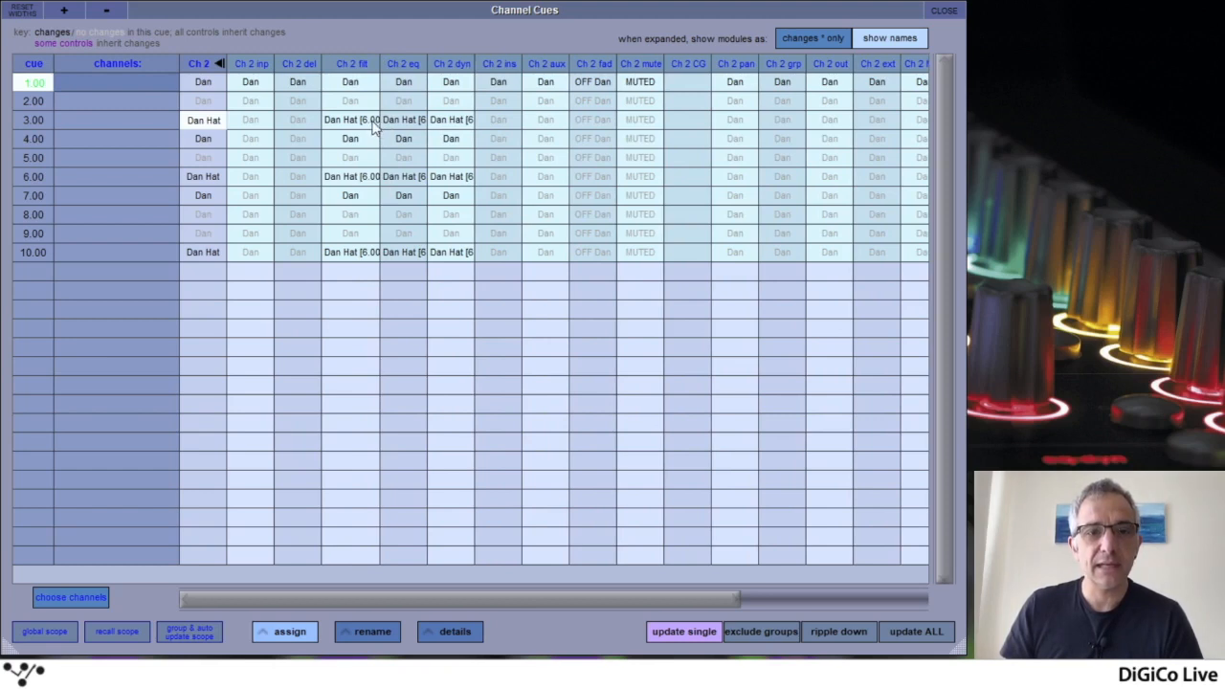
{"action": "left_click_drag", "start_coordinate": [380, 63], "coordinate": [373, 63]}
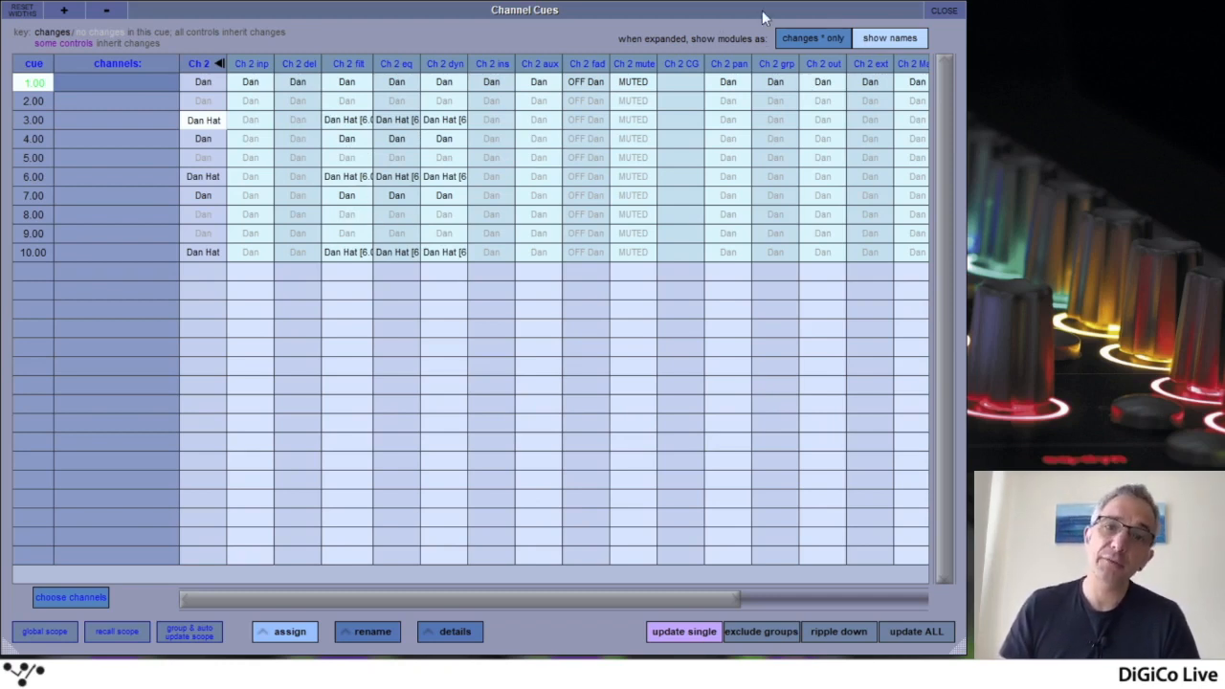
Compare the changes-only and names displays of channel 2's modules, finishing with names shown
{"action": "left_click", "coordinate": [817, 35]}
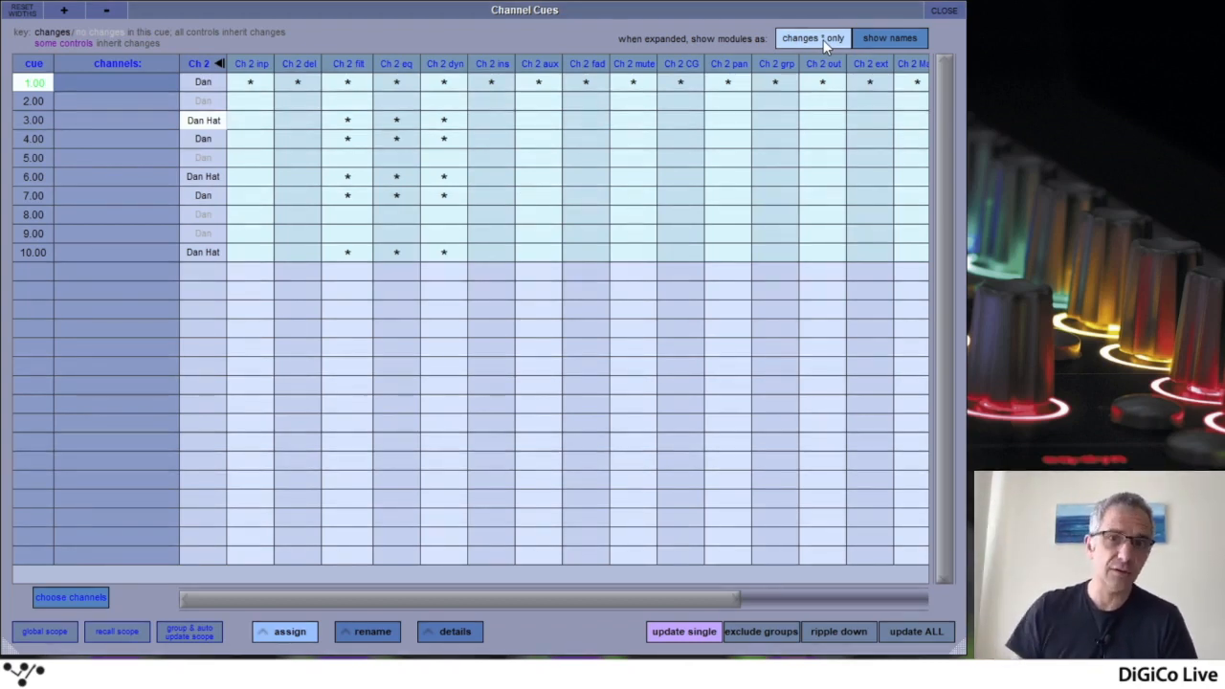
{"action": "left_click", "coordinate": [884, 46]}
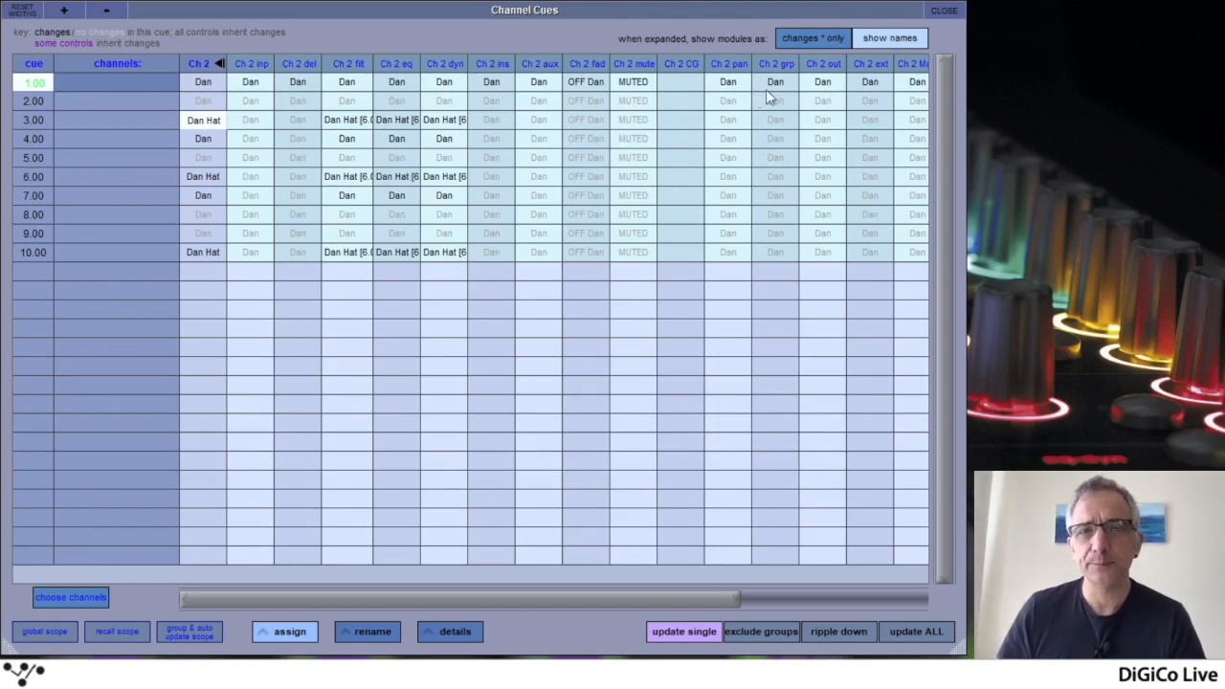
{"action": "left_click", "coordinate": [821, 39]}
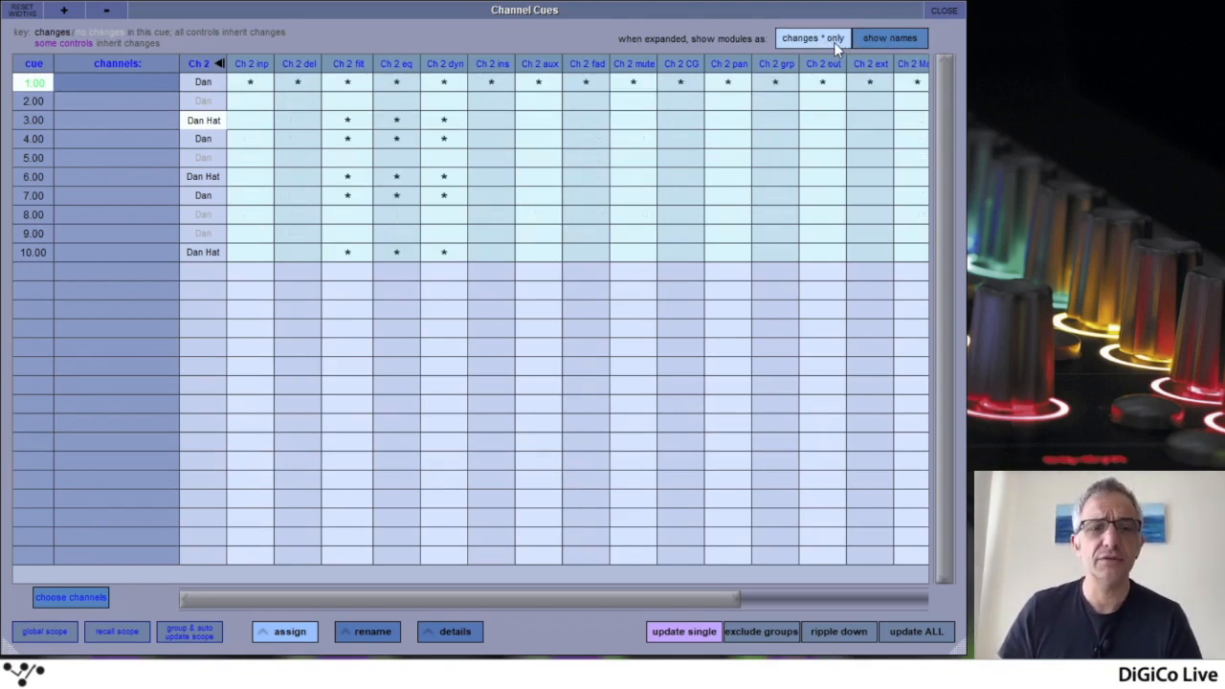
{"action": "left_click", "coordinate": [890, 39]}
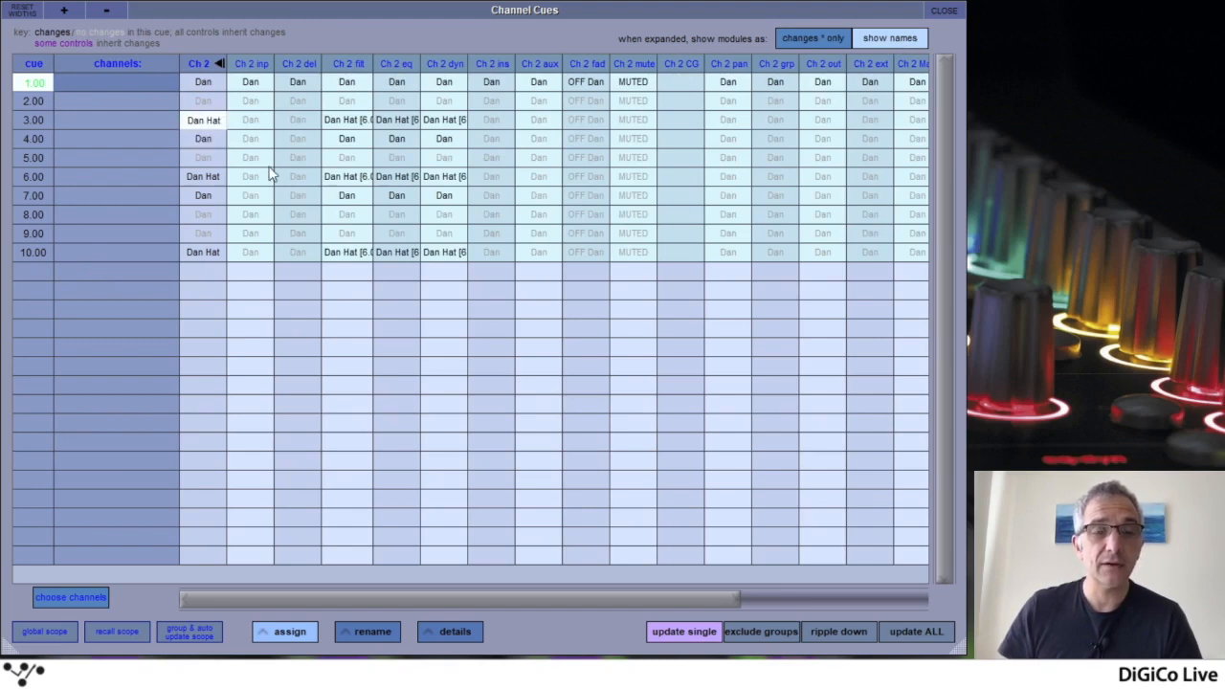
Add channel 13 to the channels shown in the Channel Cues table
{"action": "left_click", "coordinate": [264, 228]}
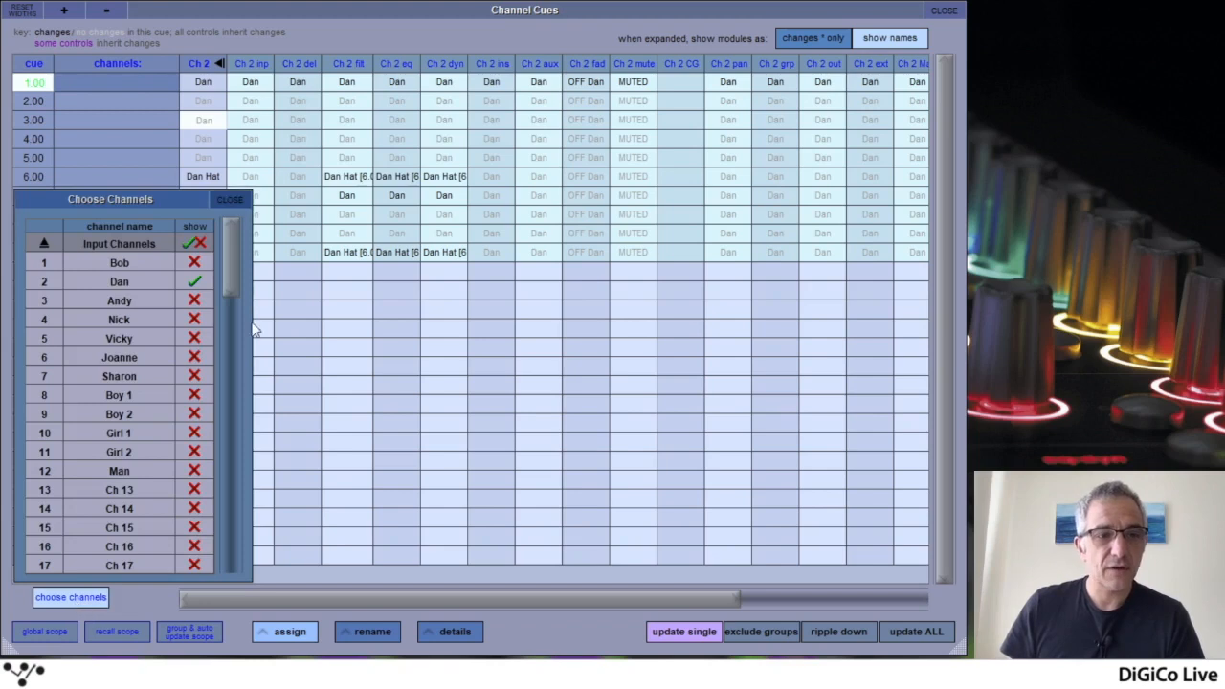
{"action": "left_click_drag", "start_coordinate": [231, 273], "coordinate": [235, 300]}
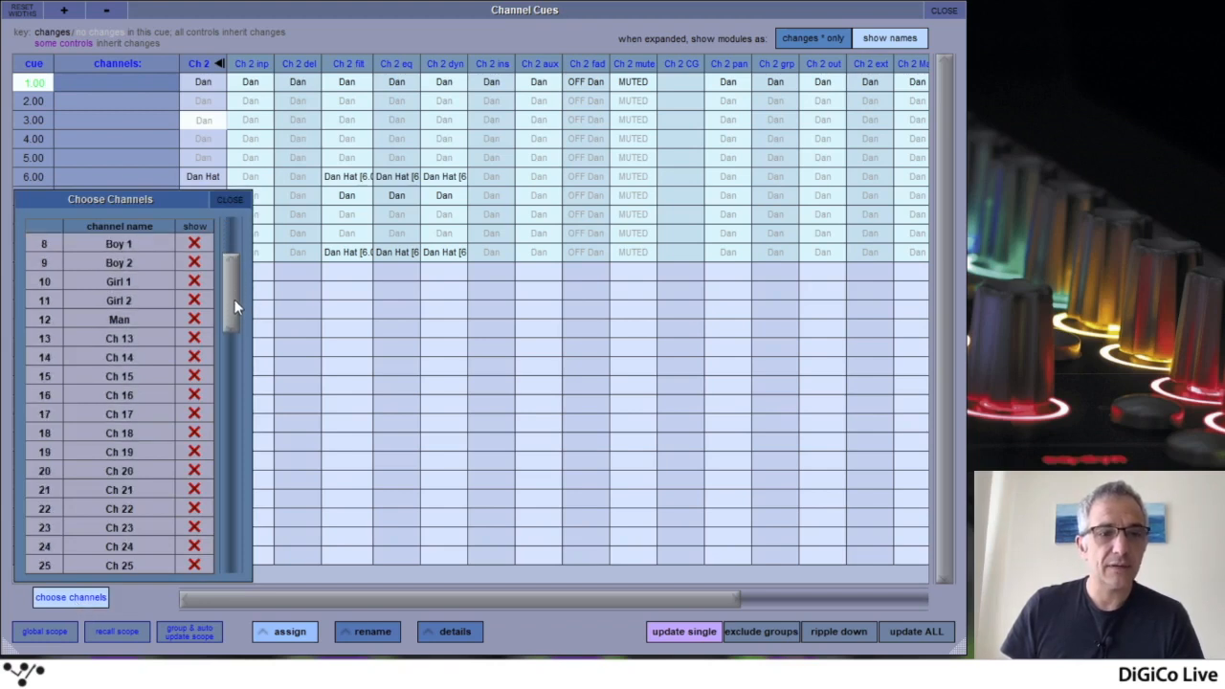
{"action": "left_click", "coordinate": [196, 336]}
{"action": "left_click", "coordinate": [232, 203]}
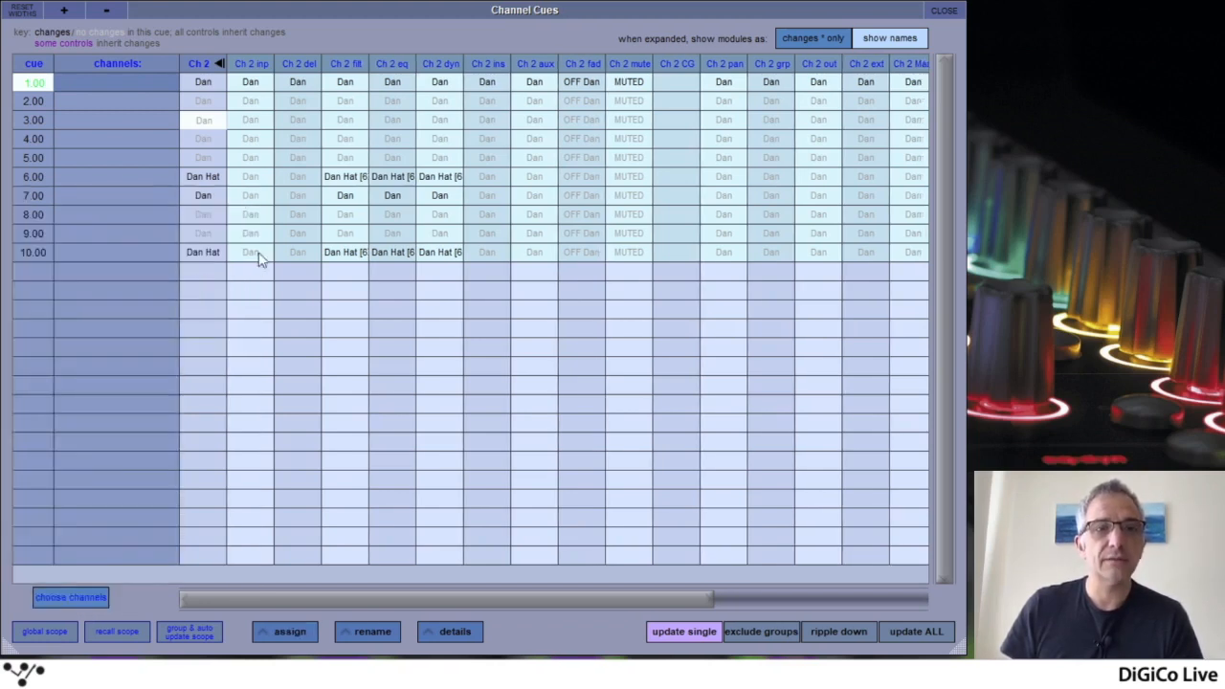
Collapse channel 2 and examine channel 13's modules across the cues in expanded and collapsed form
{"action": "left_click", "coordinate": [202, 65]}
{"action": "left_click", "coordinate": [240, 65]}
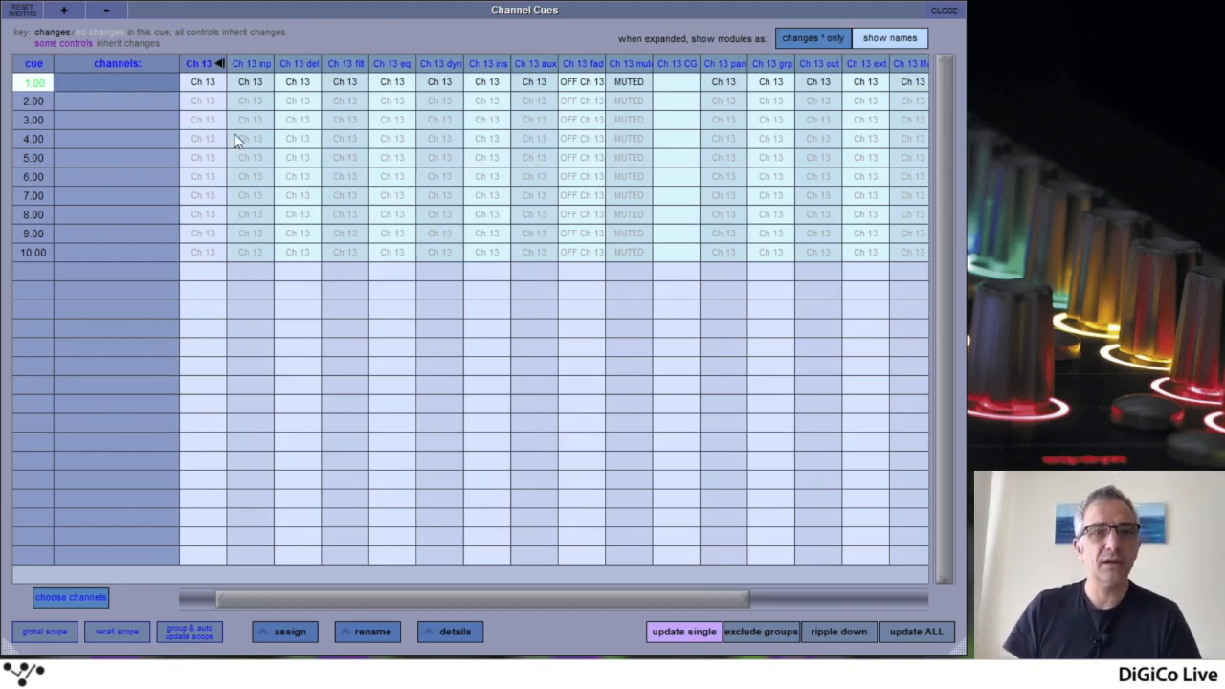
{"action": "left_click", "coordinate": [216, 64]}
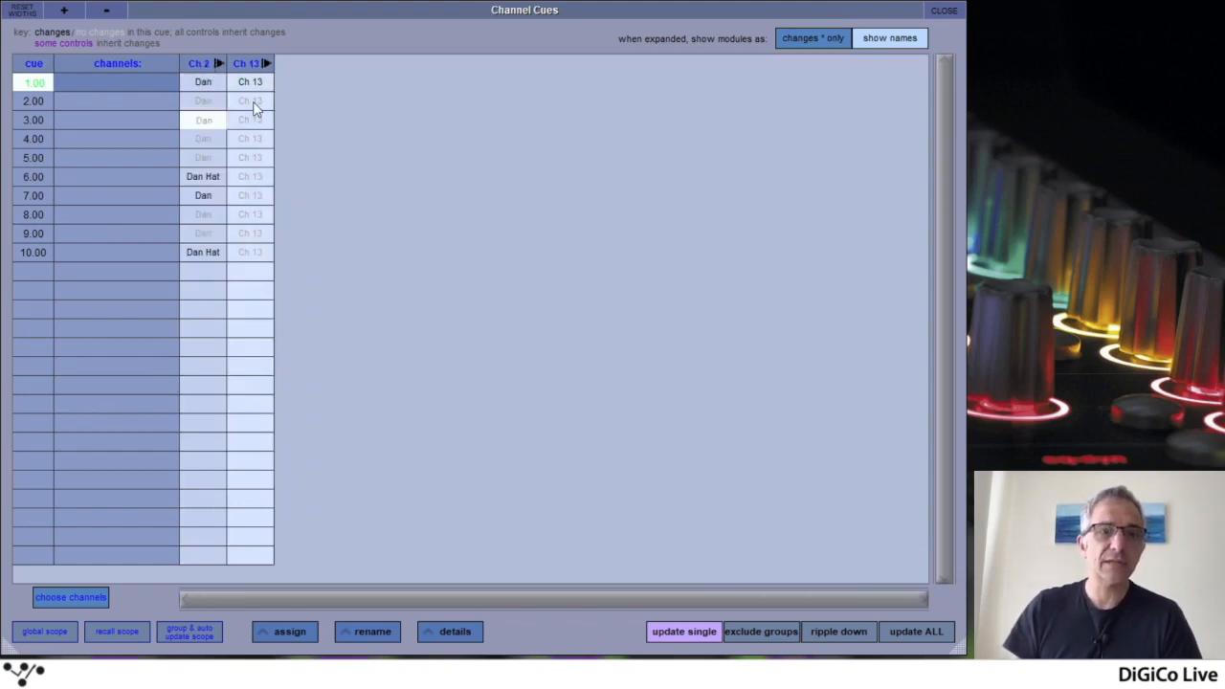
{"action": "left_click", "coordinate": [265, 64]}
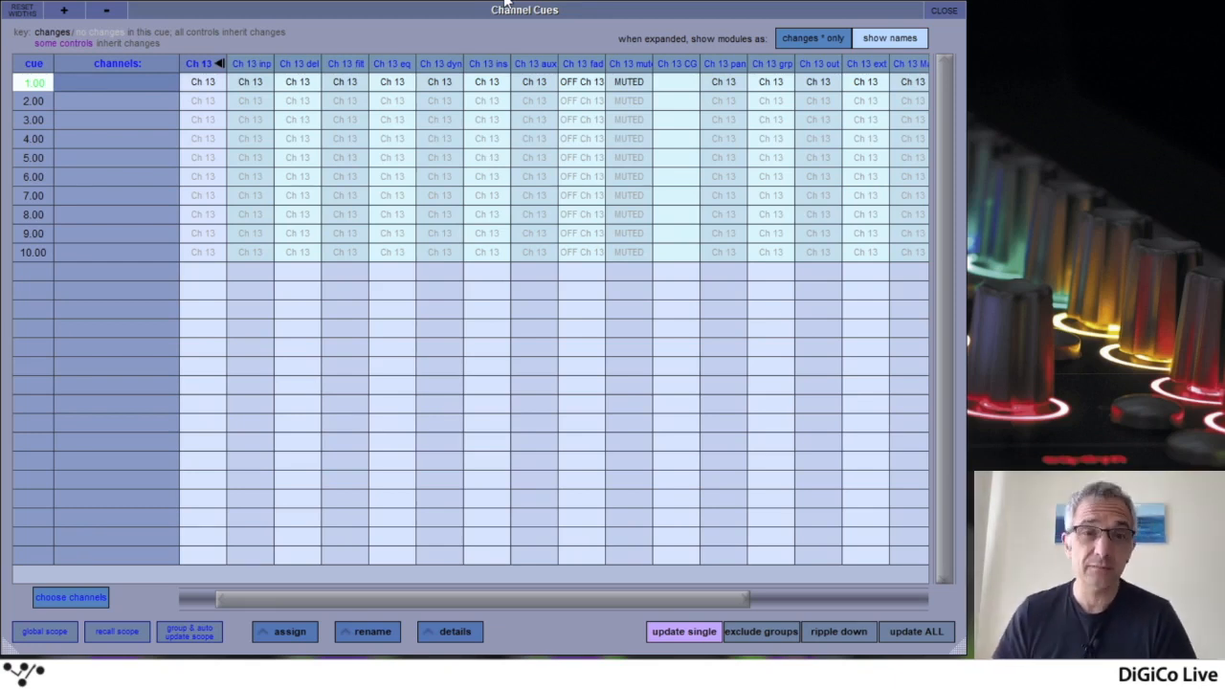
Remove channel 13 from the displayed channels and expand channel 2 to show its modules
{"action": "left_click", "coordinate": [55, 602]}
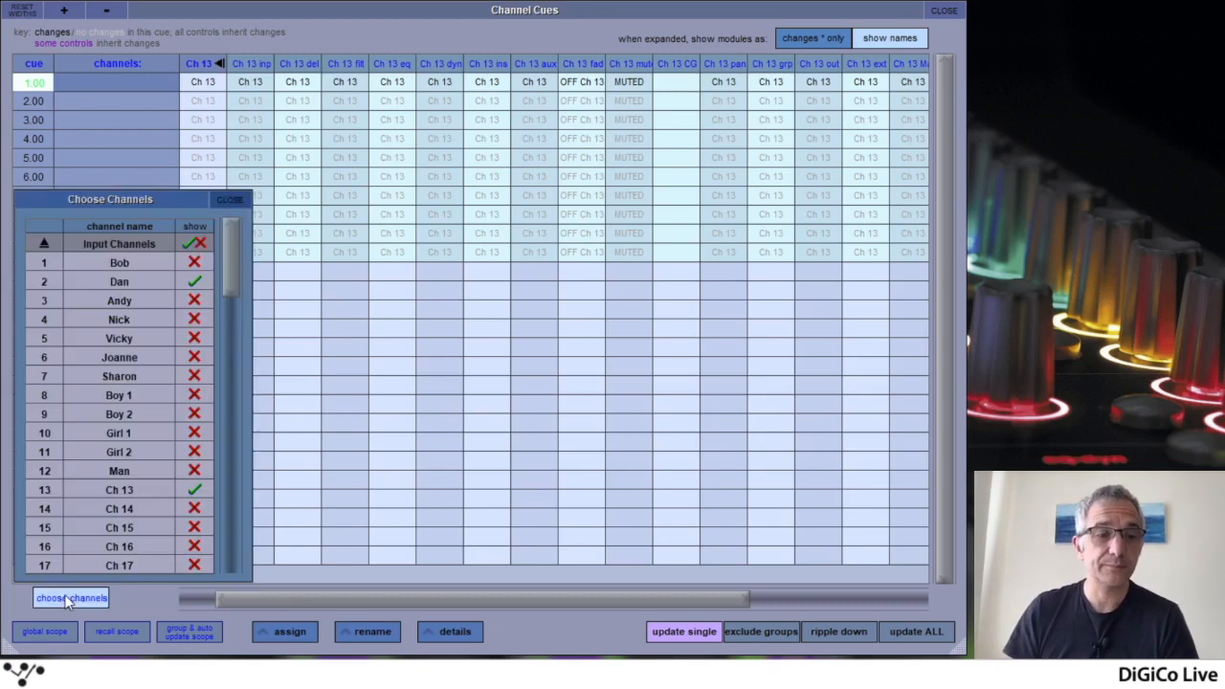
{"action": "left_click", "coordinate": [194, 489]}
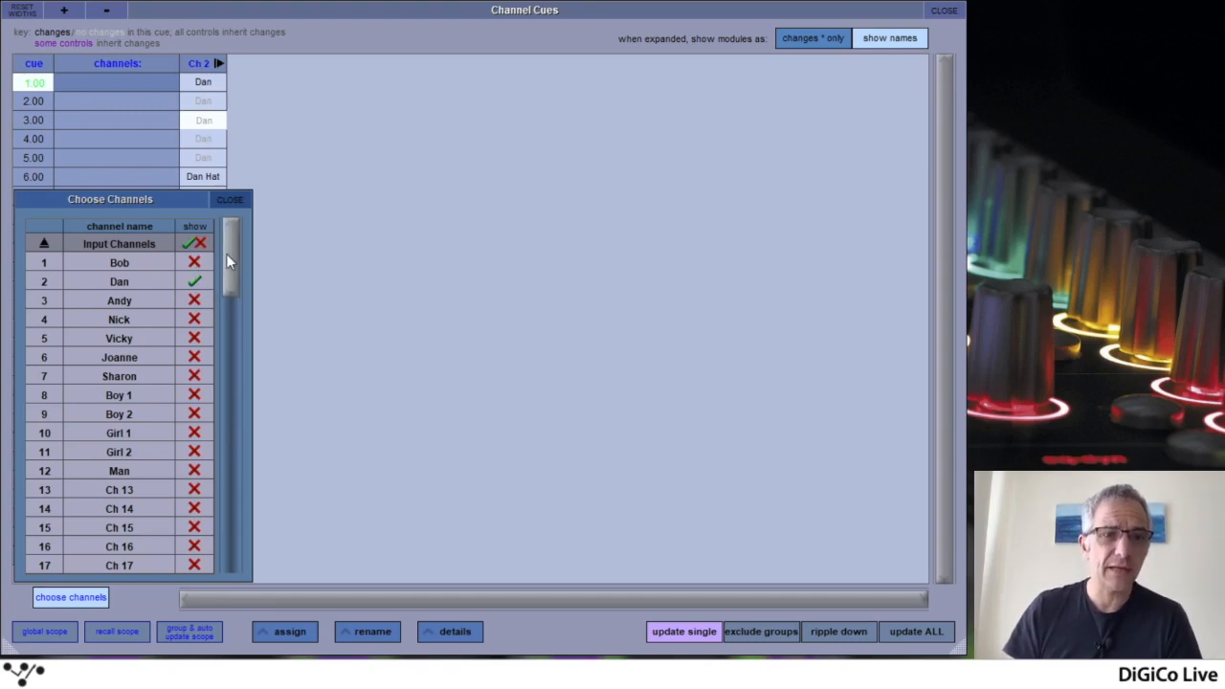
{"action": "left_click_drag", "start_coordinate": [226, 254], "coordinate": [229, 214]}
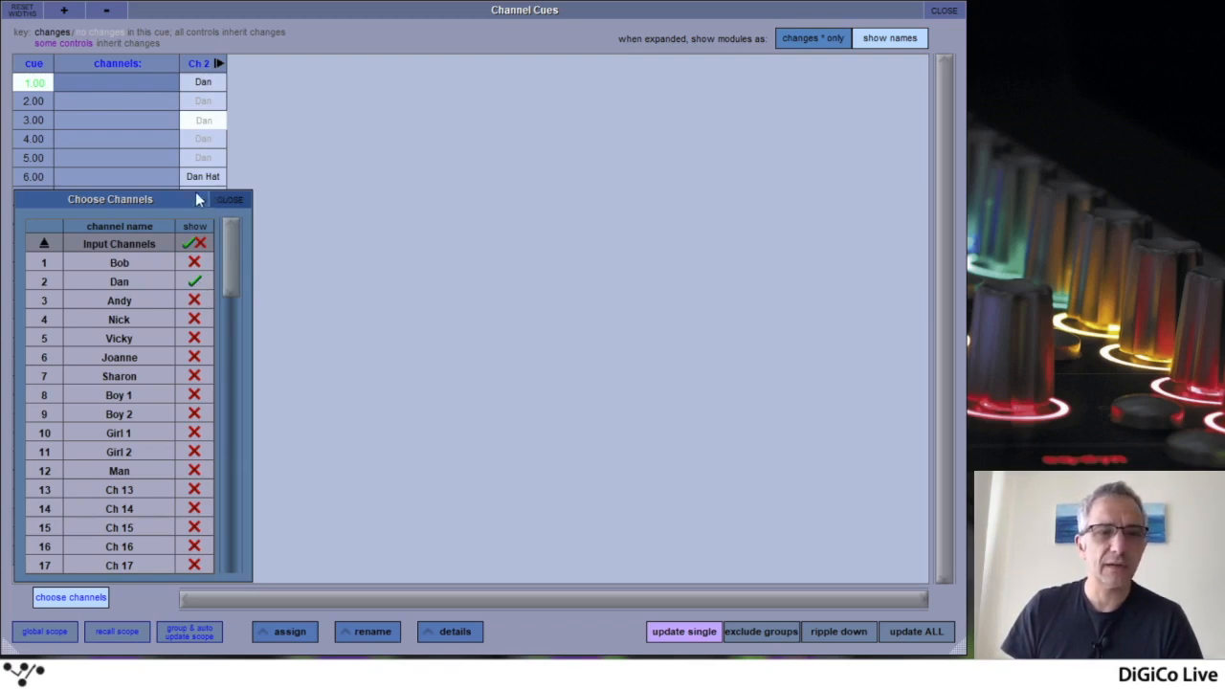
{"action": "left_click", "coordinate": [241, 198]}
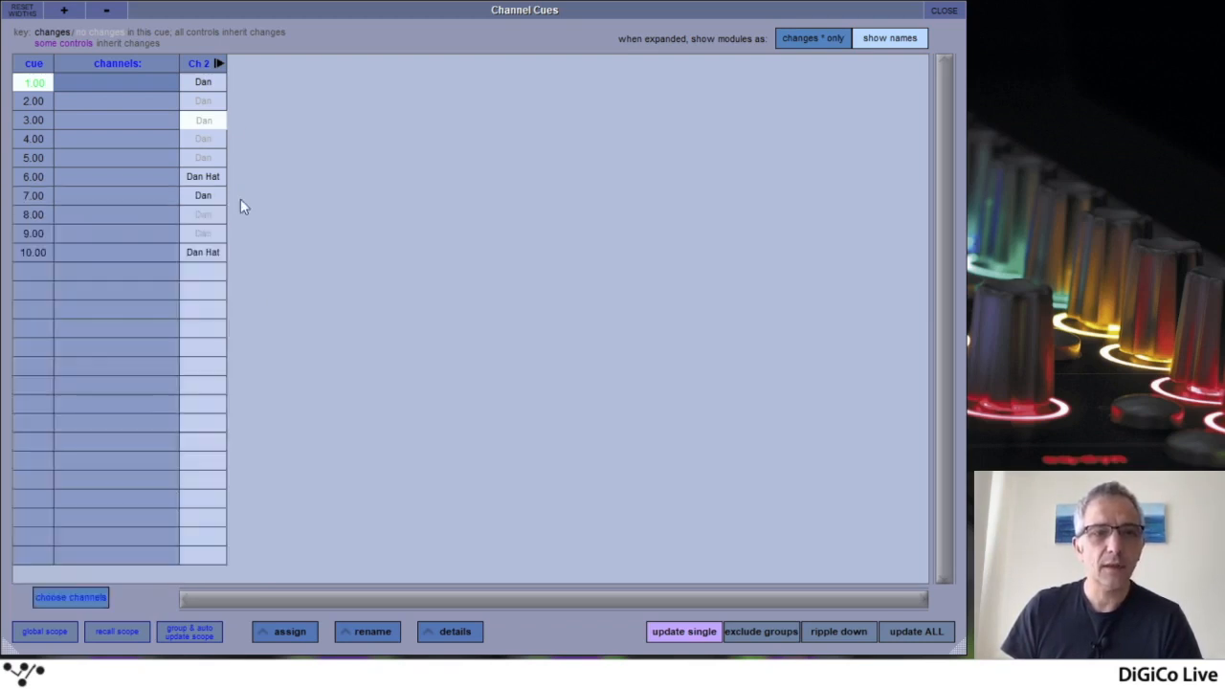
{"action": "left_click", "coordinate": [218, 63]}
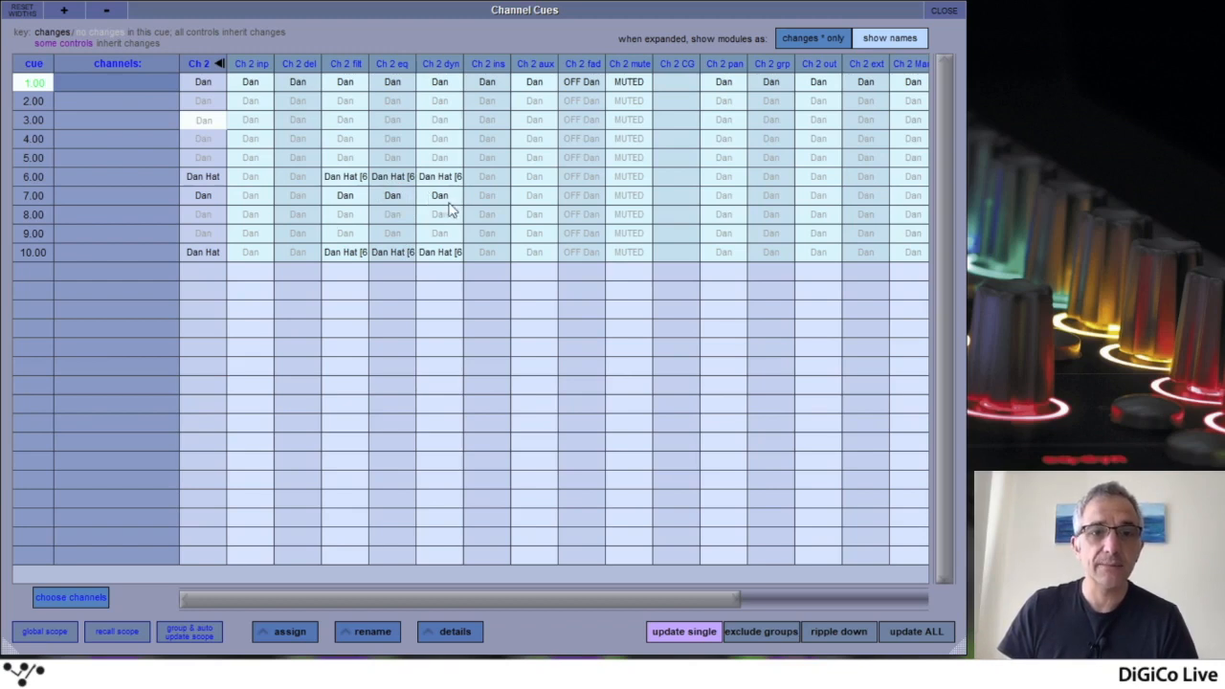
Delete channel 2's EQ change in cue 6.00 and restore the hat alias EQ there
{"action": "left_click", "coordinate": [397, 180]}
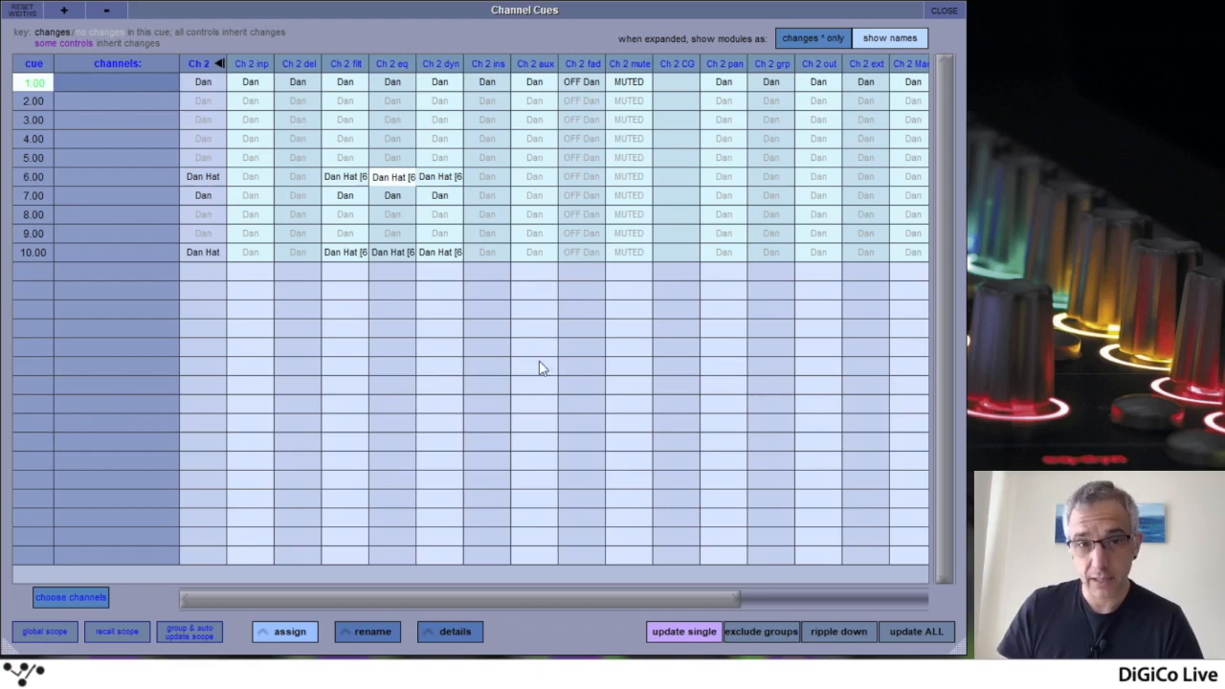
{"action": "key", "text": "Delete"}
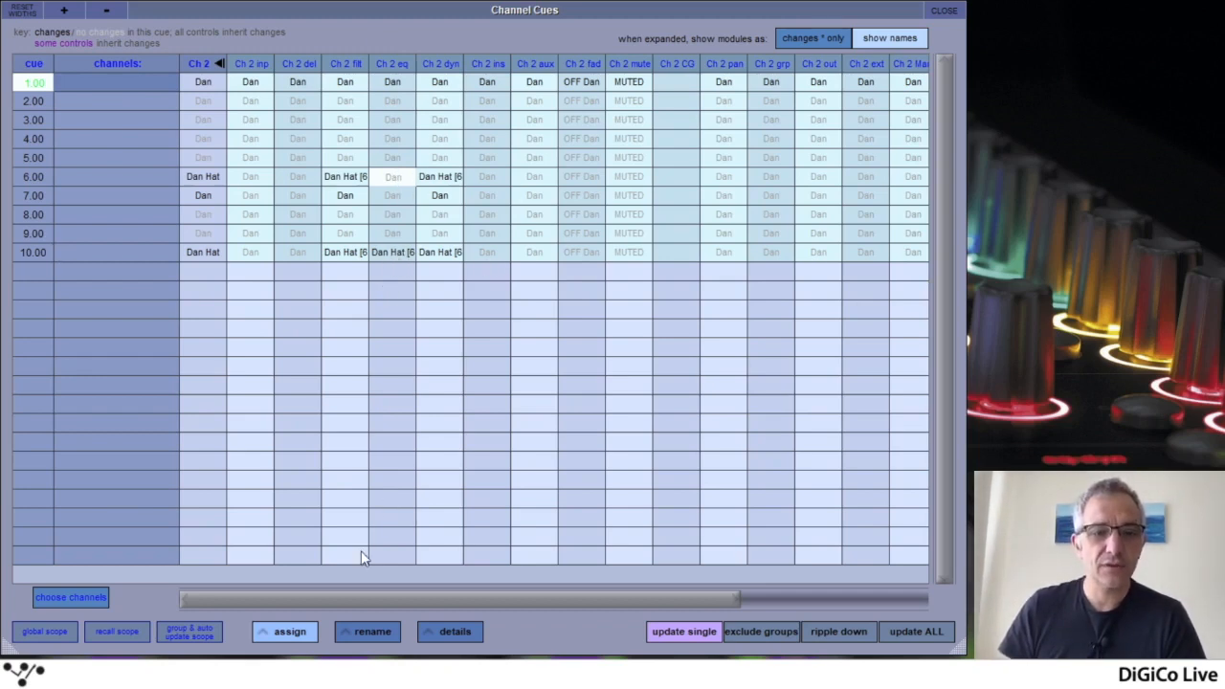
{"action": "left_click", "coordinate": [277, 632]}
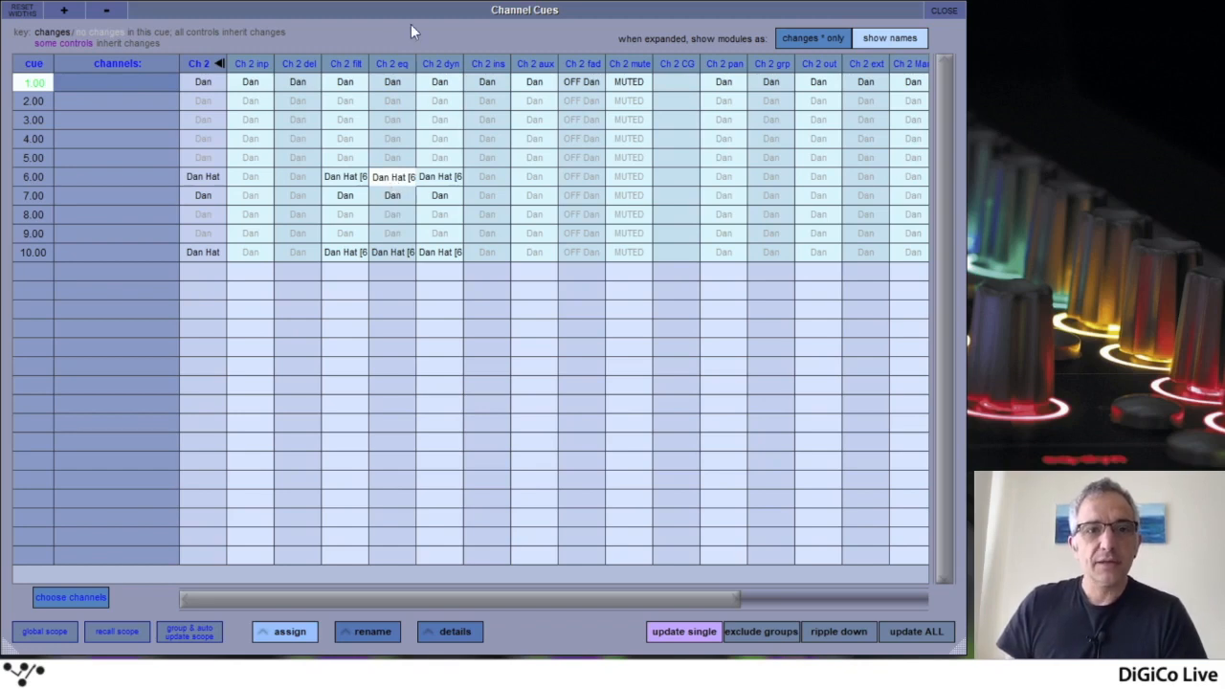
Add channels 3 to 7 to the channels shown in the Channel Cues table
{"action": "left_click", "coordinate": [71, 598]}
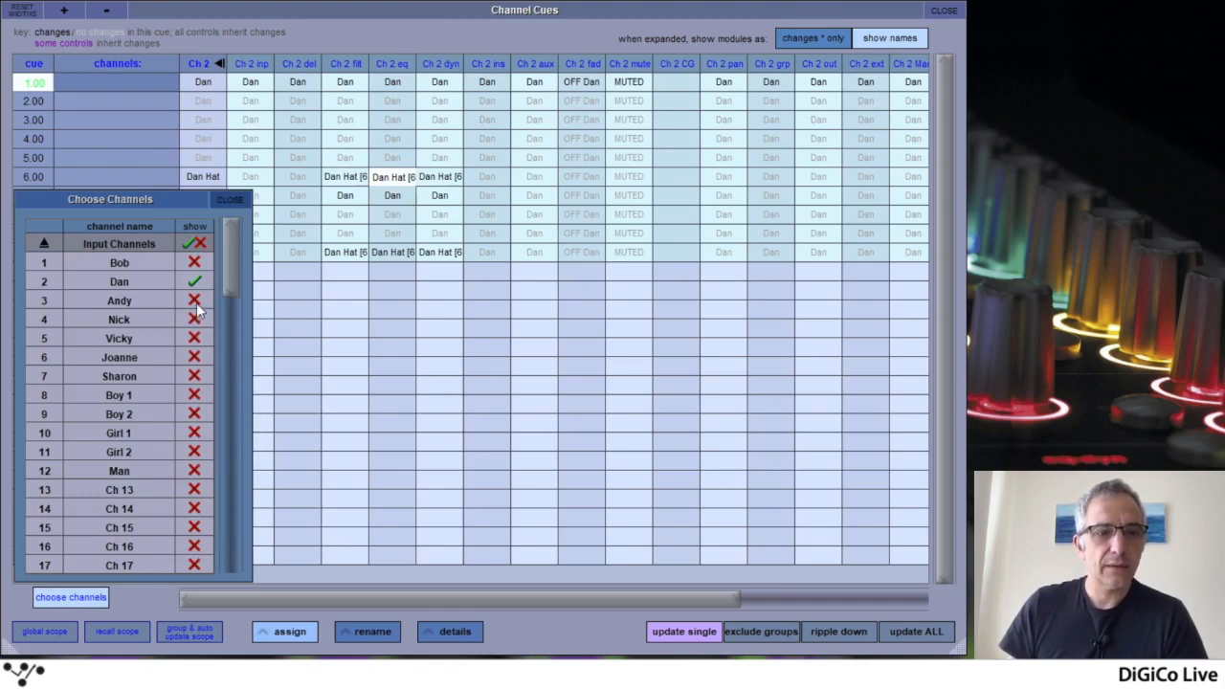
{"action": "left_click_drag", "start_coordinate": [197, 302], "coordinate": [194, 374]}
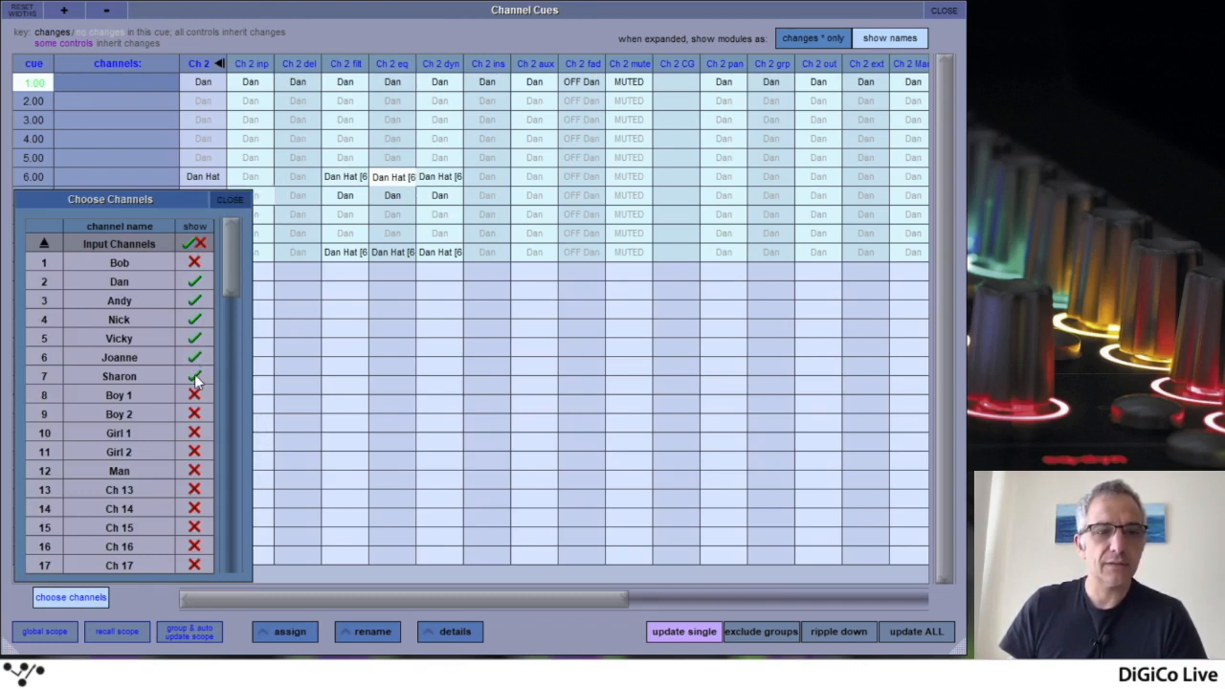
{"action": "left_click", "coordinate": [238, 200]}
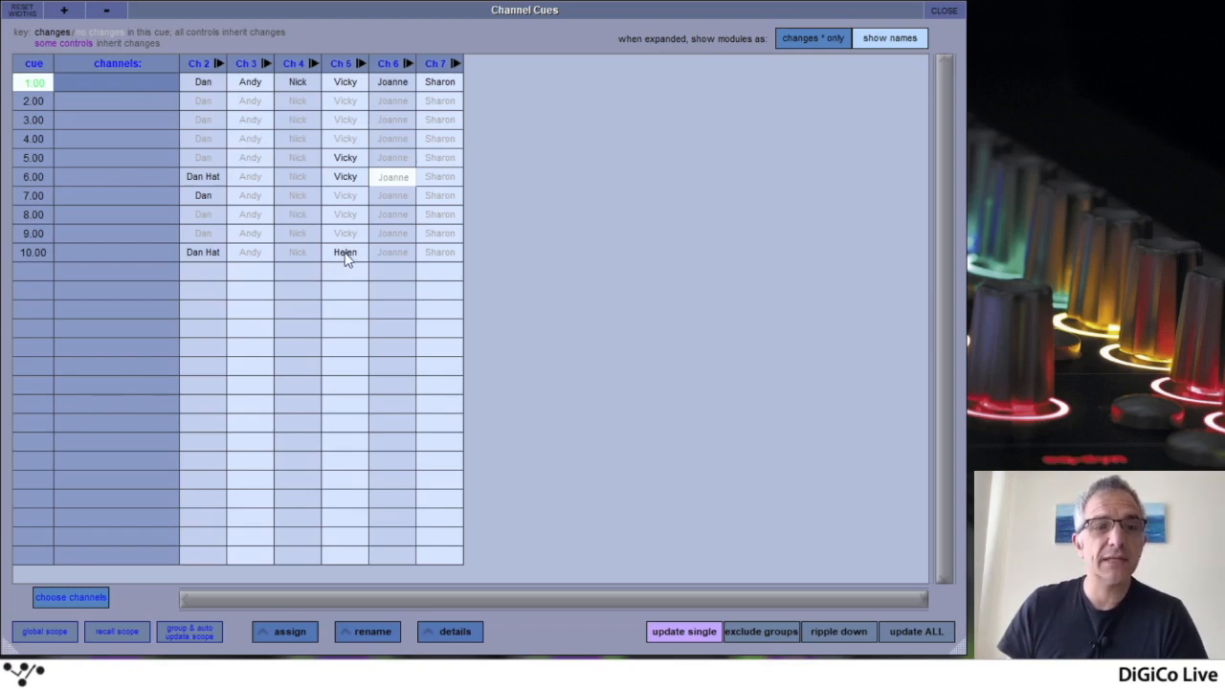
Expand channel 5 and examine the recall, update and inherit scope of its aux send module in cue 5.00
{"action": "left_click", "coordinate": [350, 63]}
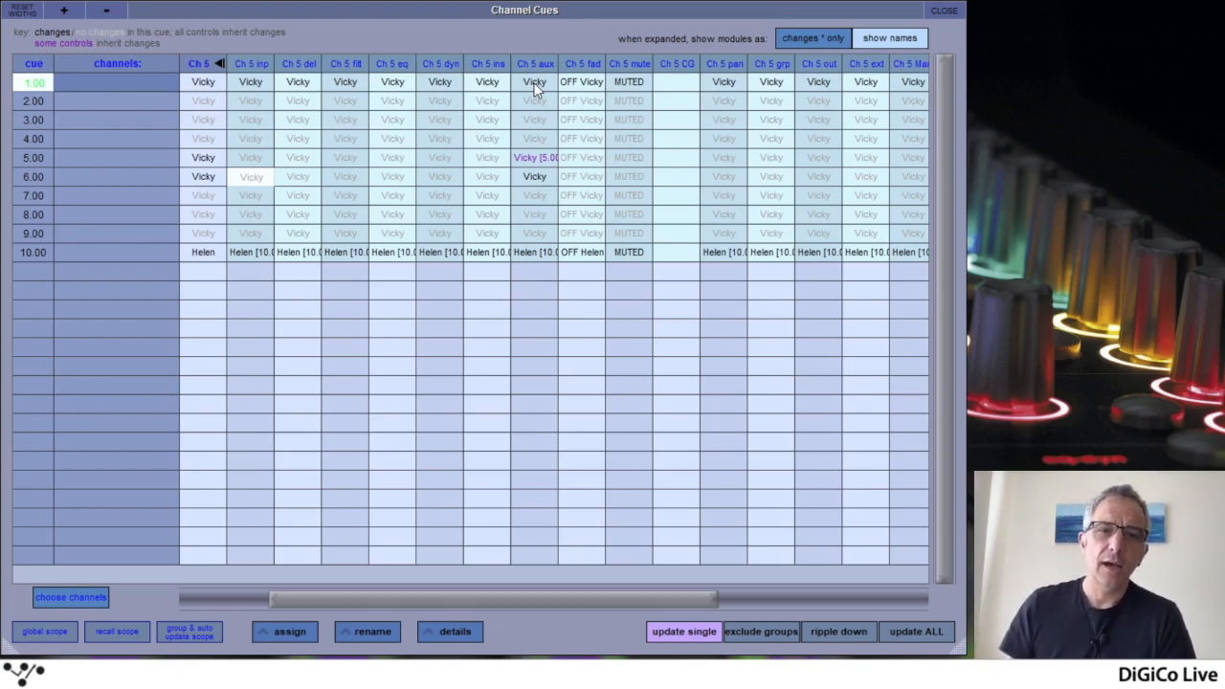
{"action": "left_click", "coordinate": [534, 160]}
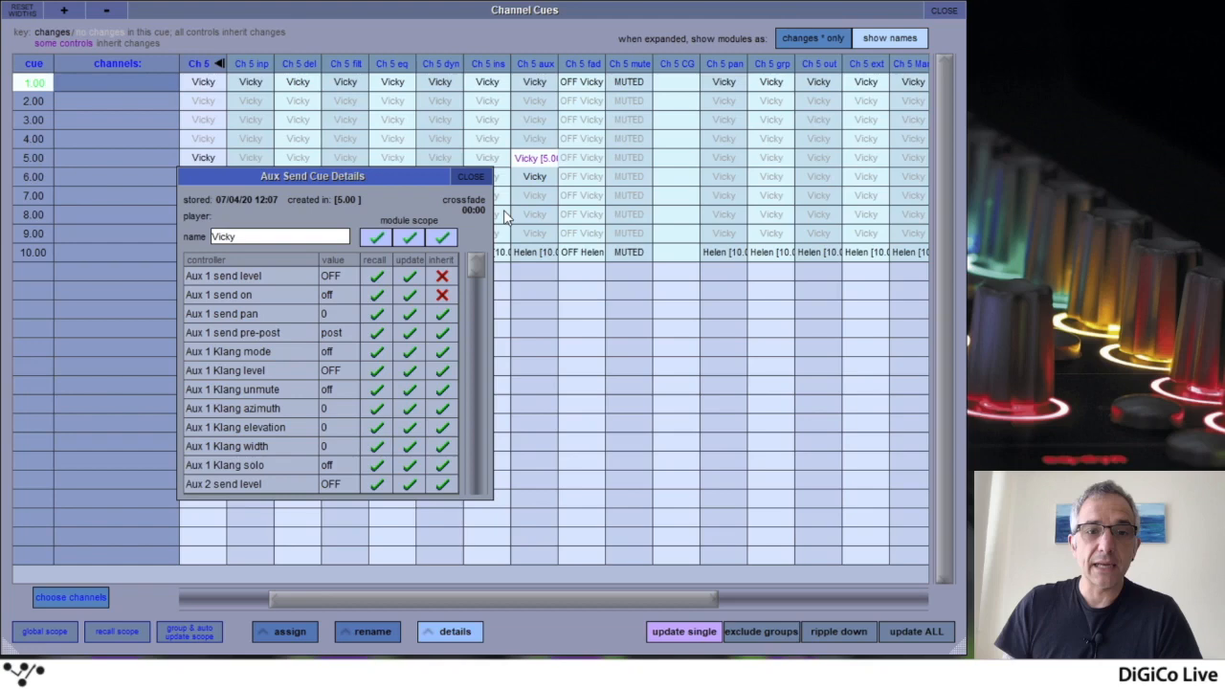
{"action": "left_click", "coordinate": [471, 178]}
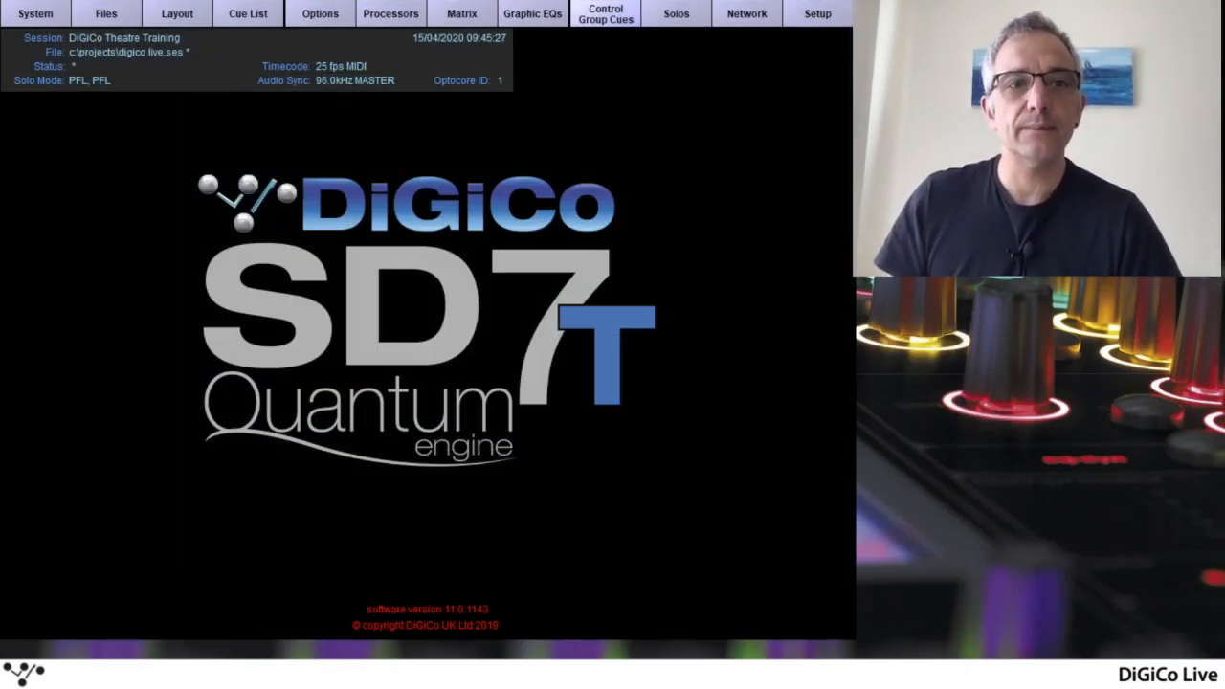
Review the auto-update exclusions and single player update settings in the Theatre options
{"action": "left_click", "coordinate": [320, 13]}
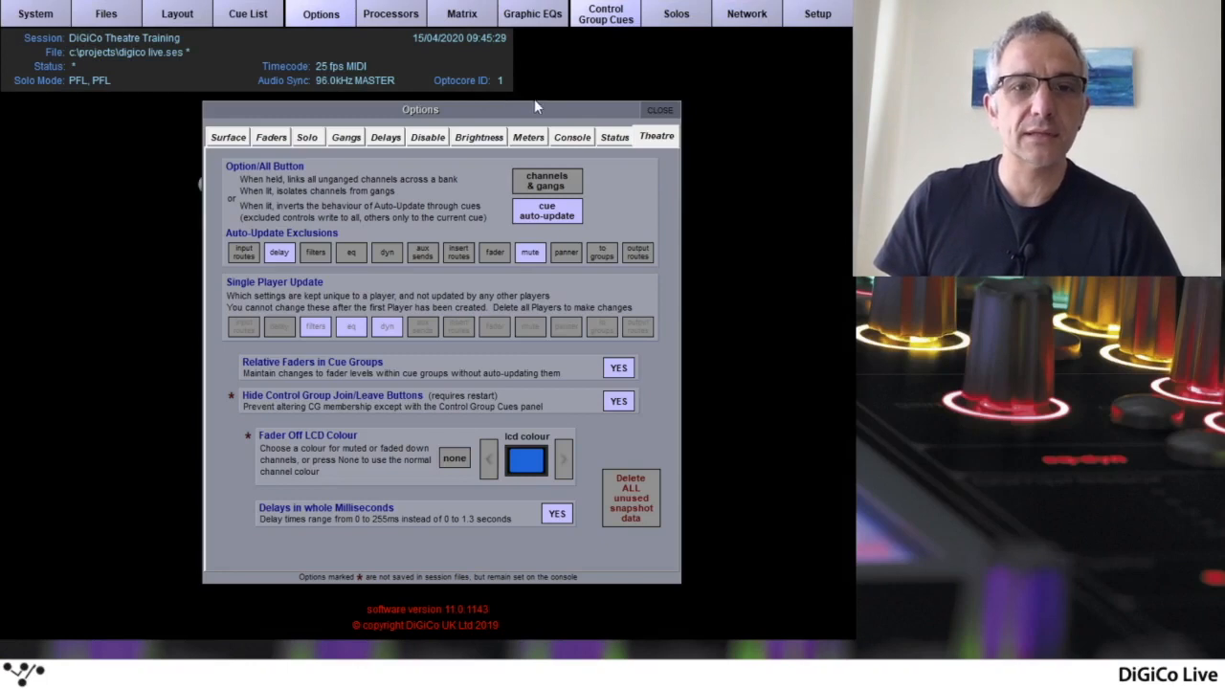
{"action": "left_click_drag", "start_coordinate": [534, 109], "coordinate": [461, 70]}
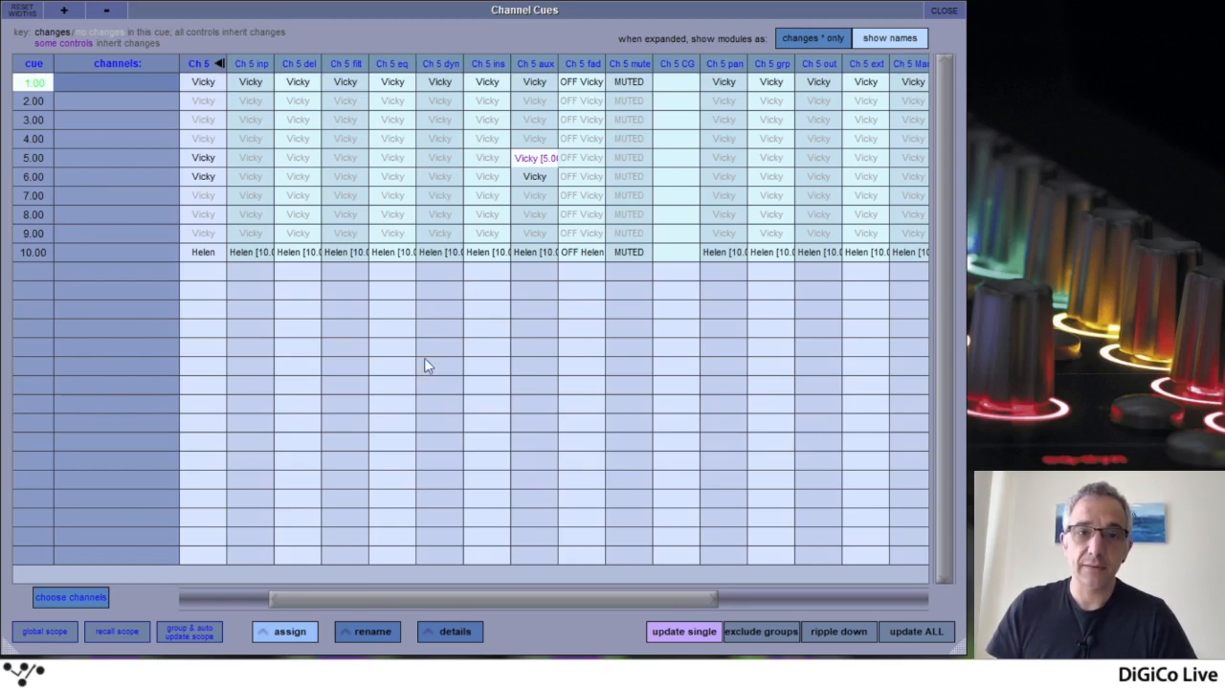
Remove channel 5's aux send changes from cues 5.00 and 6.00
{"action": "key", "text": "ctrl+z"}
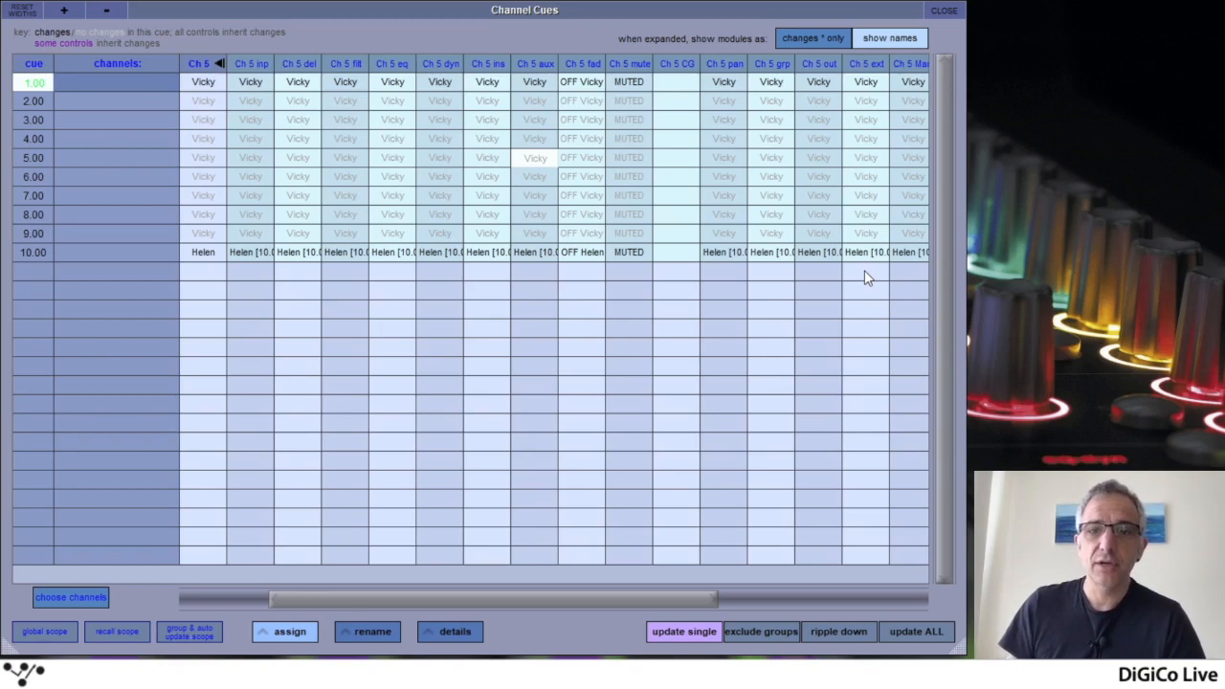
Hide channels 3 to 7 from the Channel Cues table and expand channel 2 to show its modules
{"action": "left_click", "coordinate": [84, 599]}
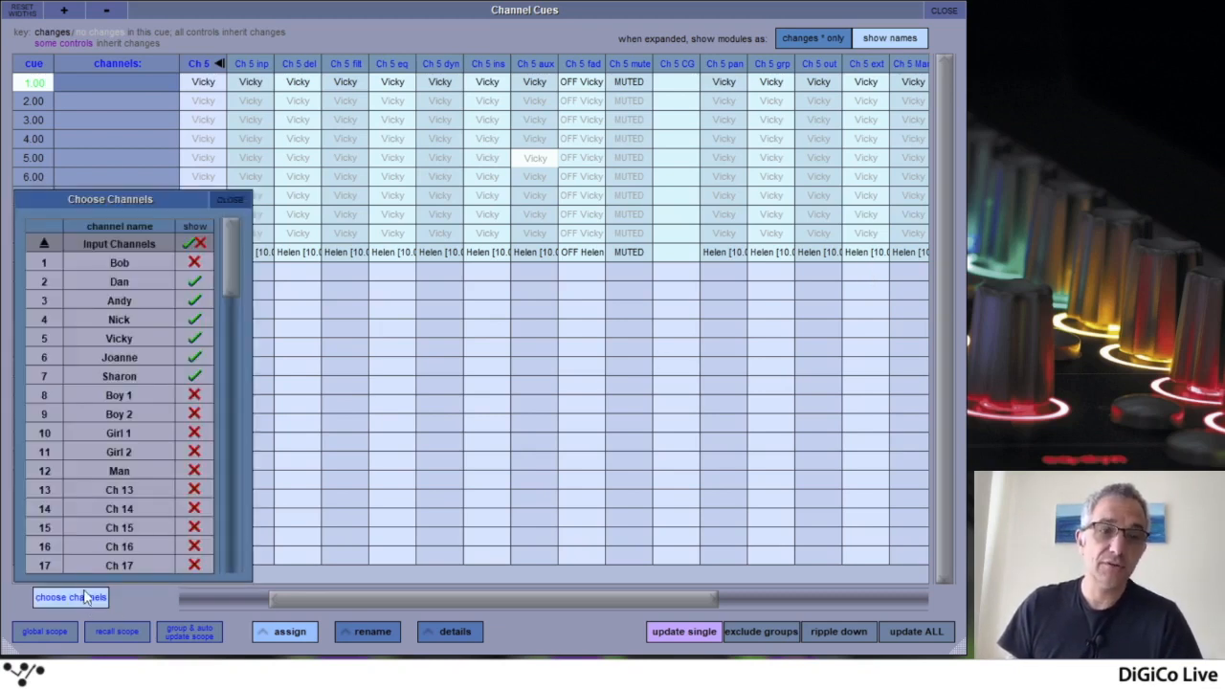
{"action": "left_click", "coordinate": [195, 377]}
{"action": "left_click", "coordinate": [195, 358]}
{"action": "left_click", "coordinate": [195, 322]}
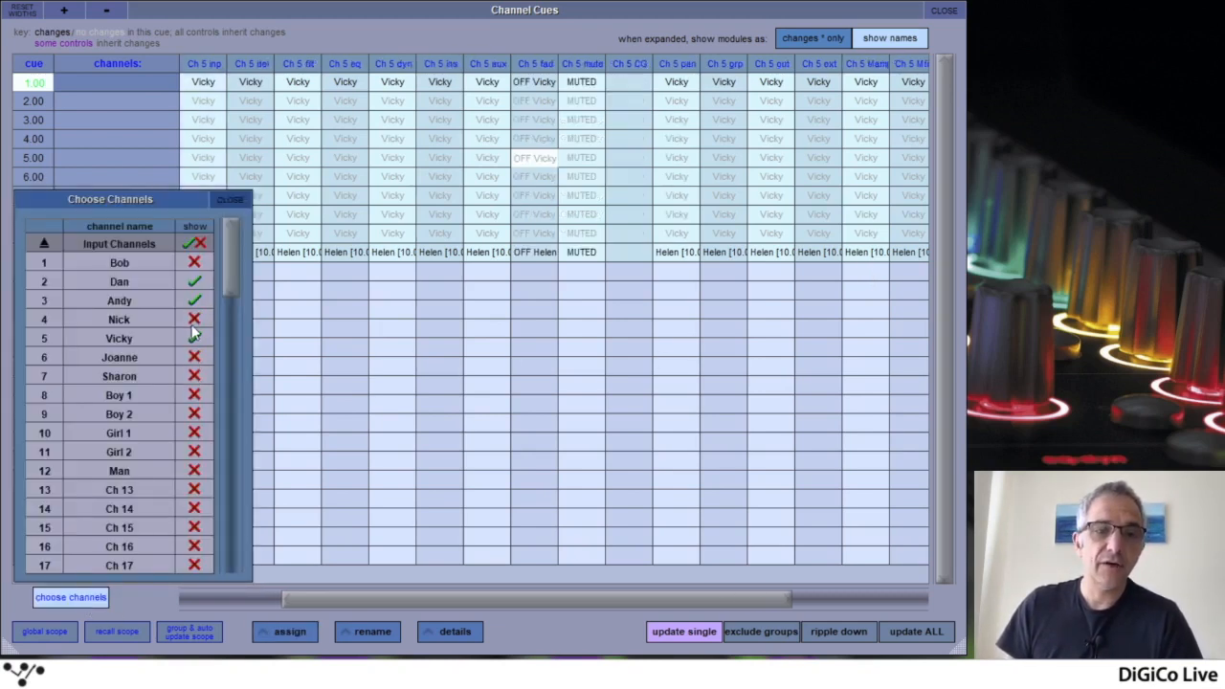
{"action": "left_click", "coordinate": [195, 302]}
{"action": "left_click", "coordinate": [195, 336]}
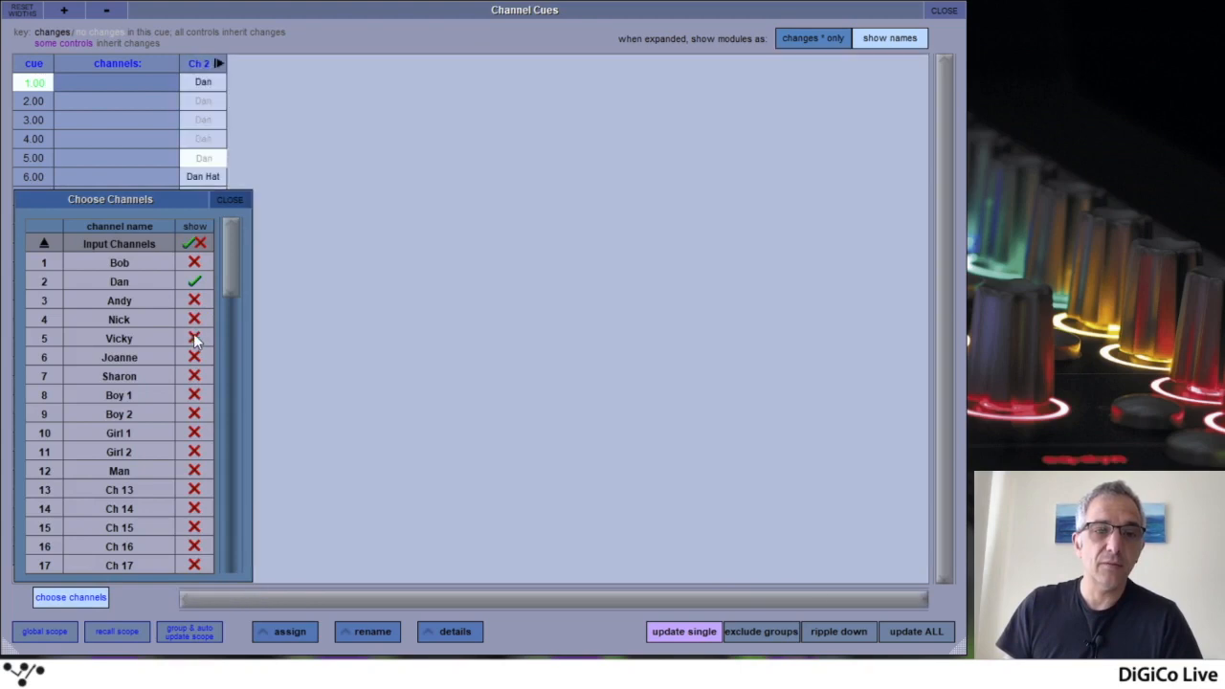
{"action": "left_click", "coordinate": [231, 201]}
{"action": "left_click", "coordinate": [218, 64]}
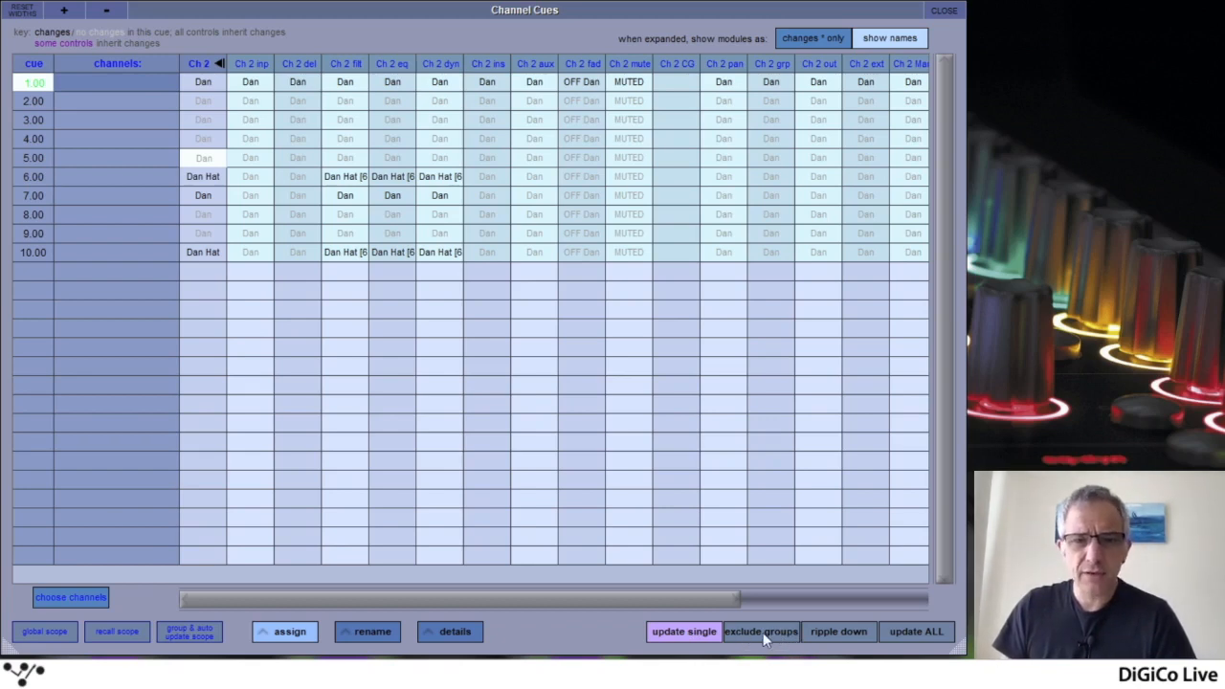
Set the update mode to update ALL and delete channel 2's filter change starting from cue 6.00
{"action": "left_click", "coordinate": [847, 634]}
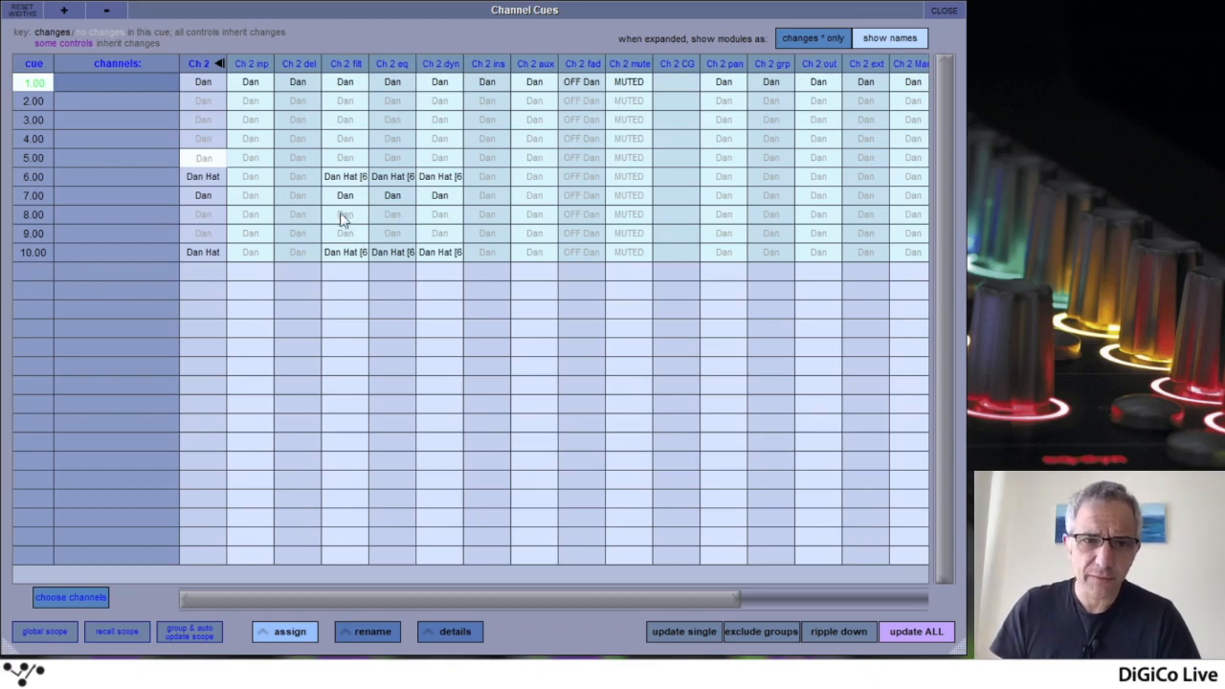
{"action": "left_click", "coordinate": [345, 180]}
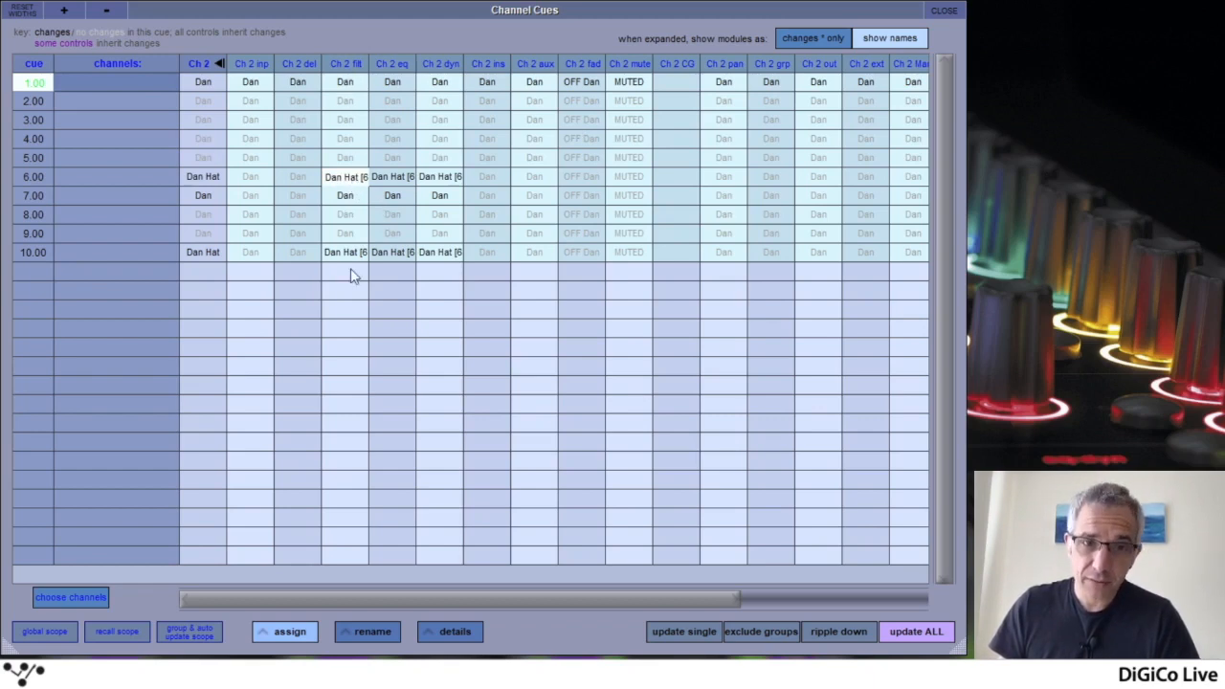
{"action": "key", "text": "Delete"}
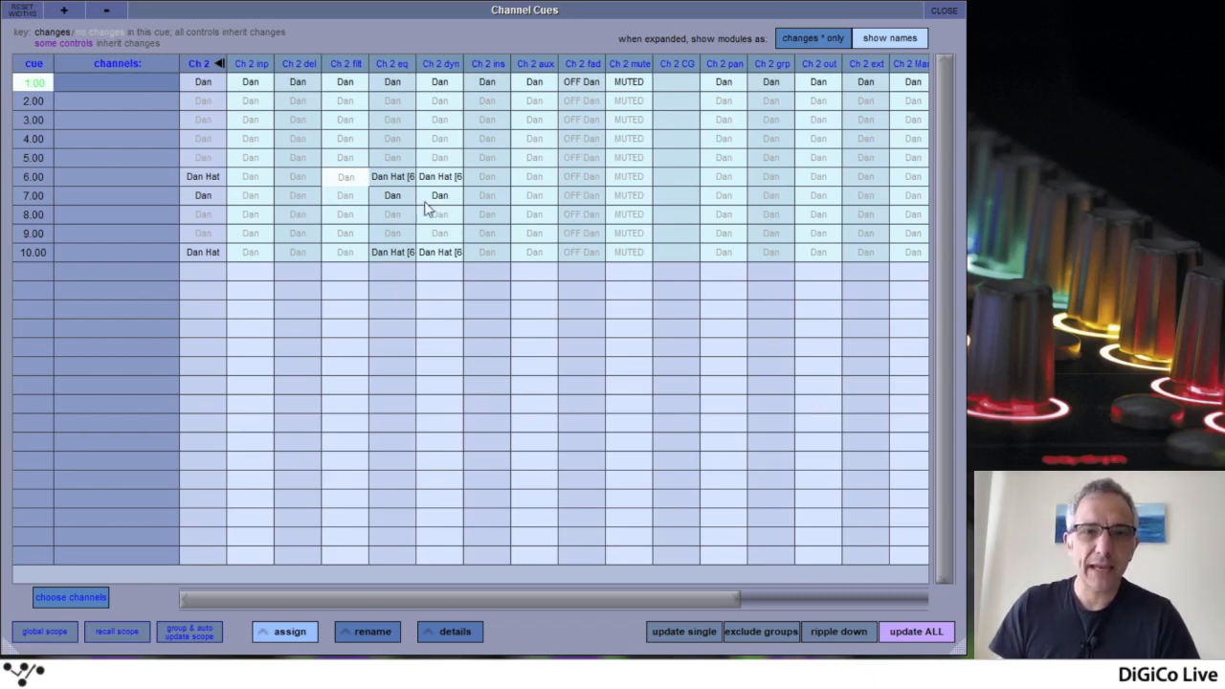
Step through the update modes, including exclude groups and update ALL, and return to update single
{"action": "left_click", "coordinate": [814, 634]}
{"action": "left_click", "coordinate": [771, 632]}
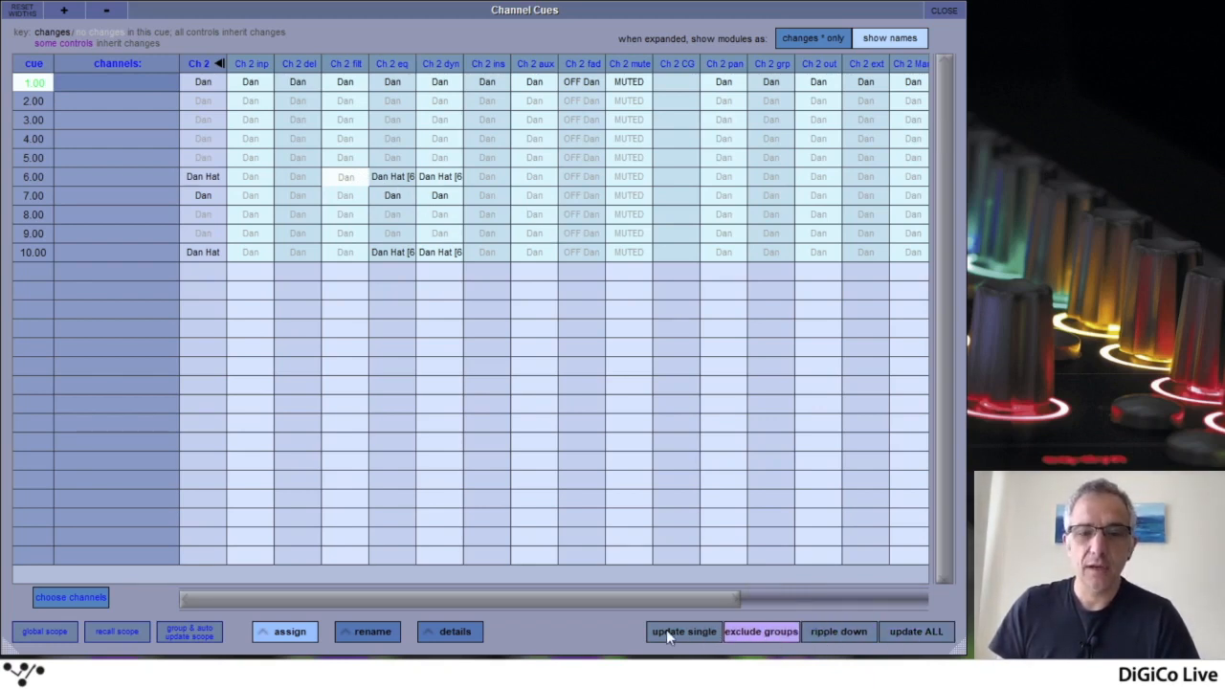
{"action": "left_click", "coordinate": [666, 629]}
{"action": "left_click", "coordinate": [914, 629]}
{"action": "left_click", "coordinate": [649, 633]}
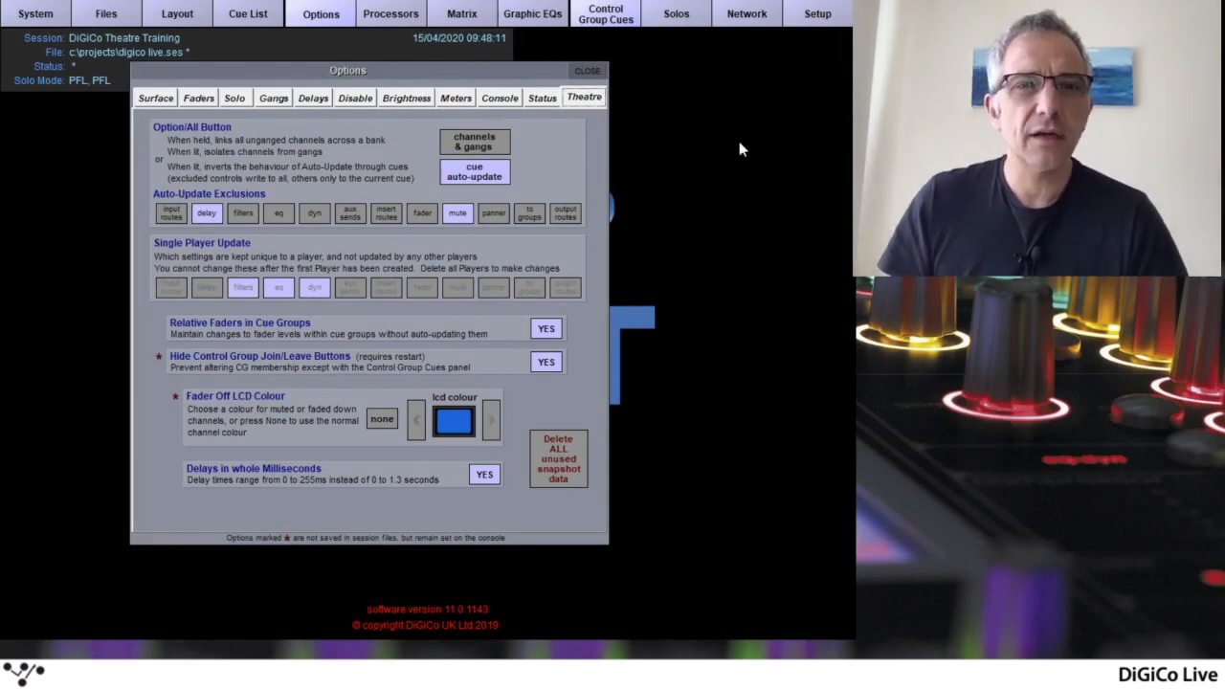
Close the options and clear CG 1 to CG 6 from all cues in the Control Group Cues table, starting at cue 1.00
{"action": "left_click", "coordinate": [588, 72]}
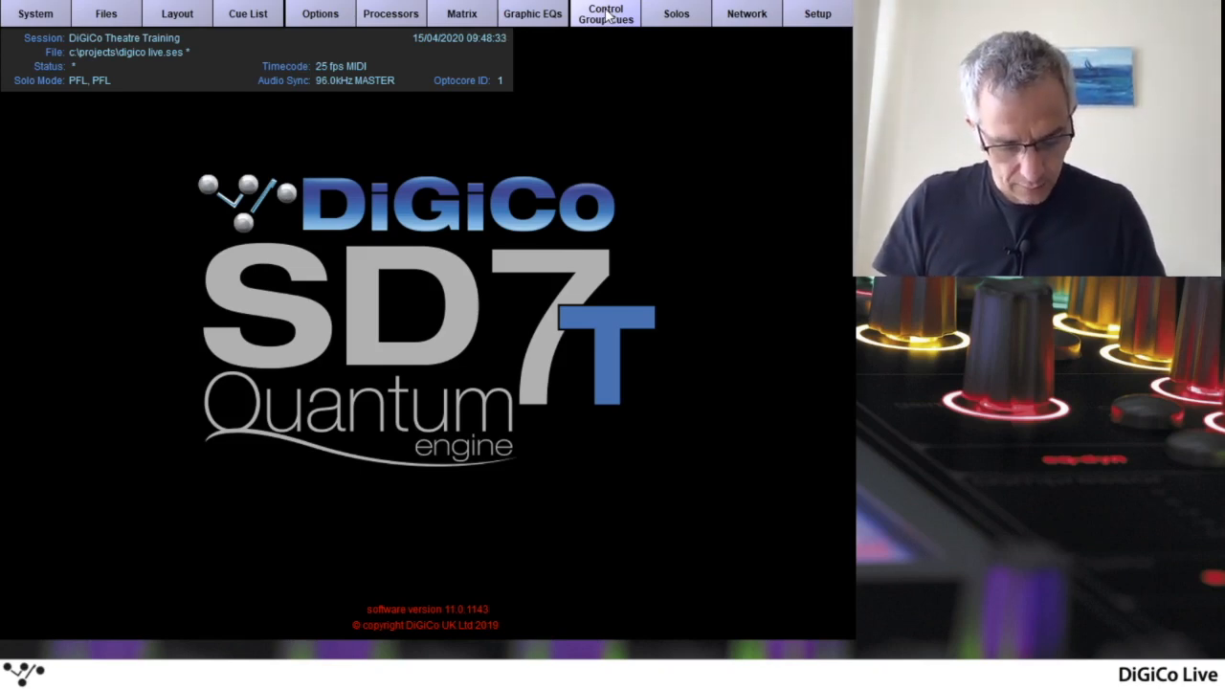
{"action": "left_click", "coordinate": [606, 14]}
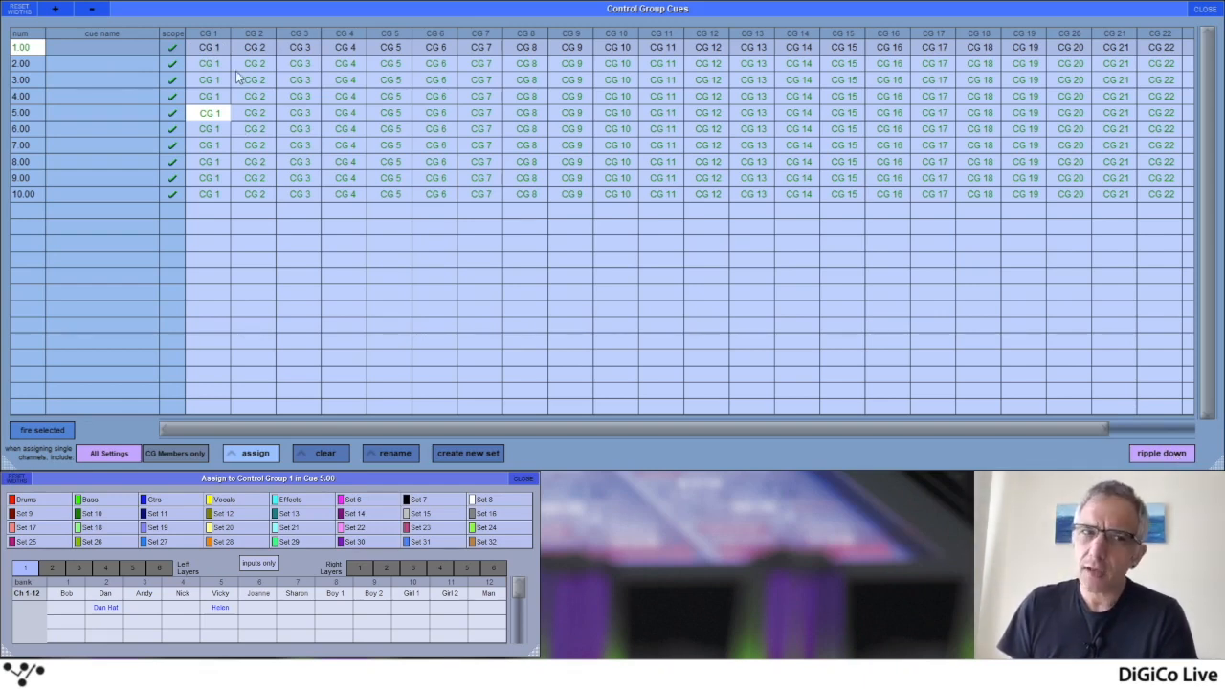
{"action": "left_click", "coordinate": [210, 52]}
{"action": "left_click", "coordinate": [263, 46]}
{"action": "left_click", "coordinate": [303, 48]}
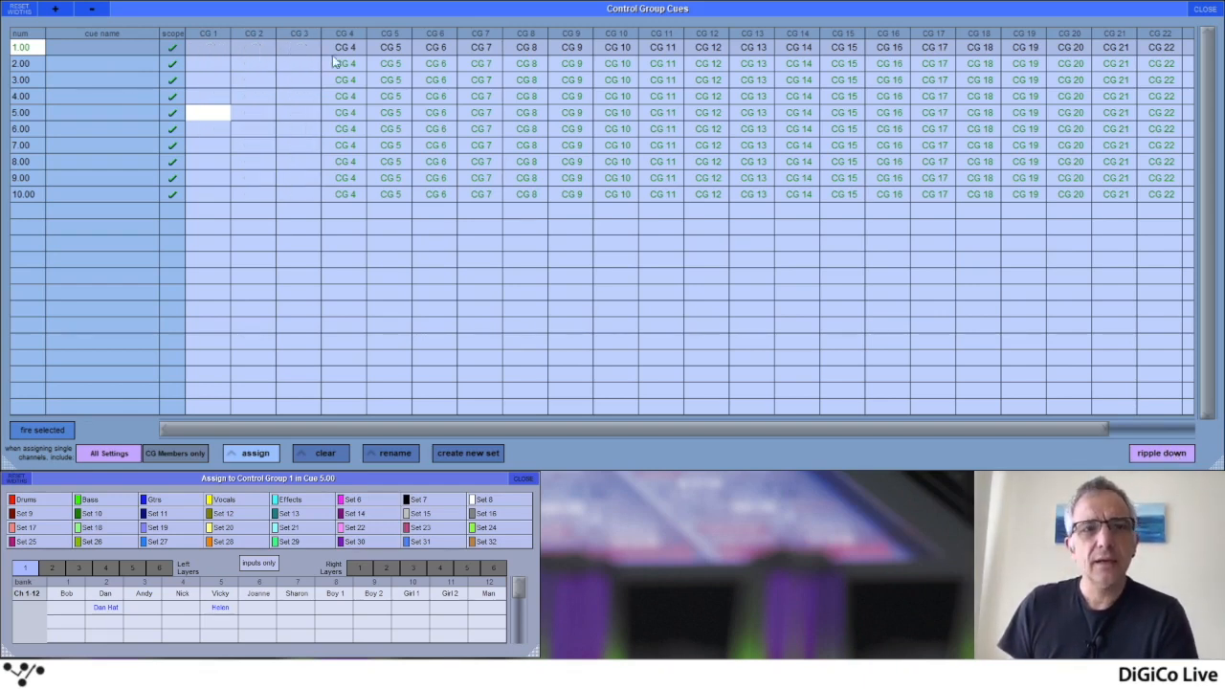
{"action": "left_click", "coordinate": [350, 47]}
{"action": "left_click", "coordinate": [390, 48]}
{"action": "left_click", "coordinate": [421, 48]}
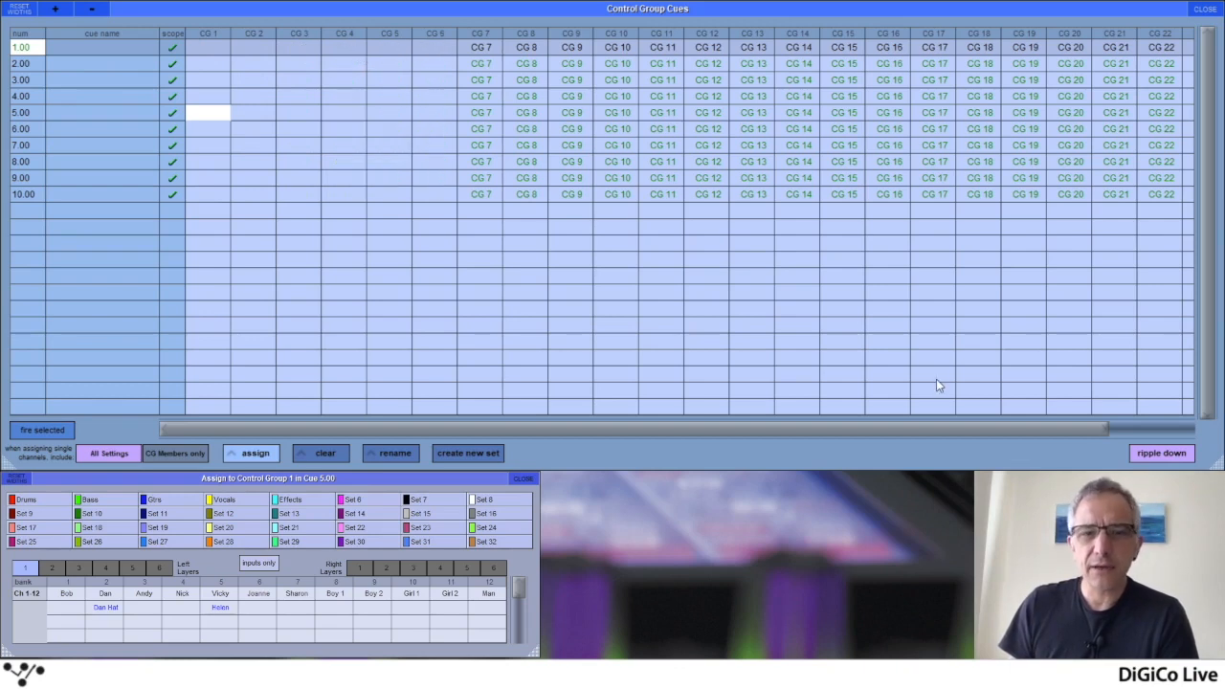
Turn ripple down off and clear CG 7 in cue 5.00, CG 8 in 7.00, CG 9 in 3.00, and CG 10 in 3.00 and 7.00
{"action": "left_click", "coordinate": [1162, 453]}
{"action": "left_click", "coordinate": [481, 114]}
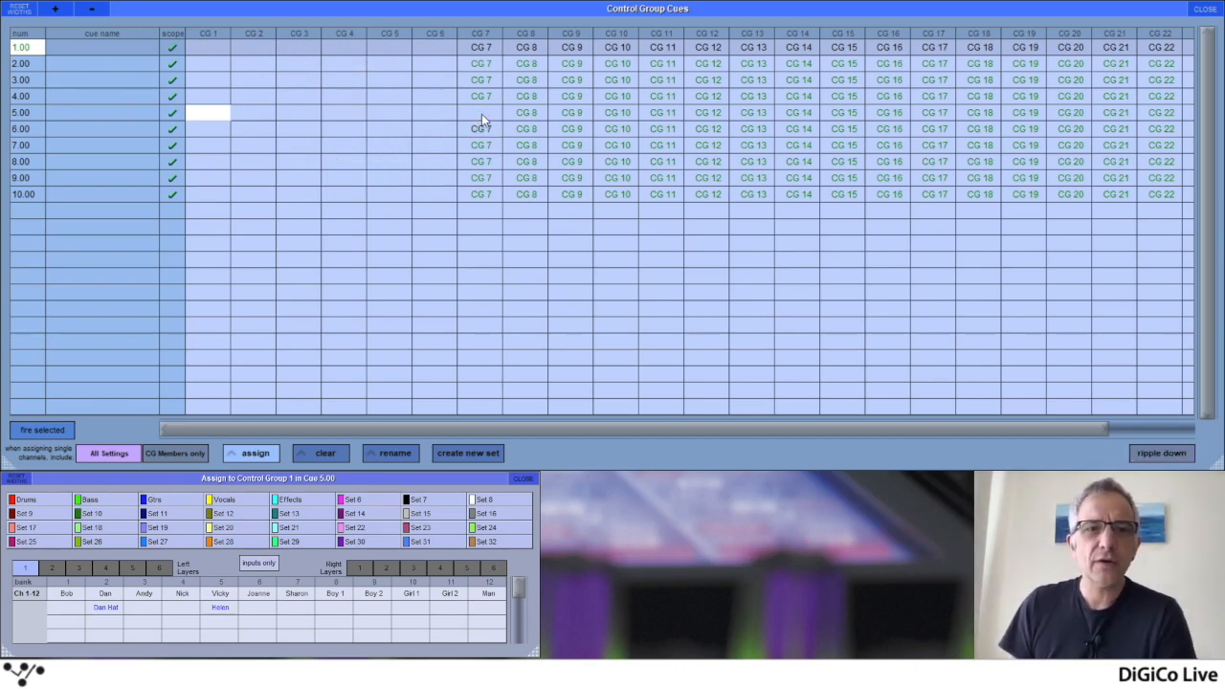
{"action": "left_click", "coordinate": [527, 144]}
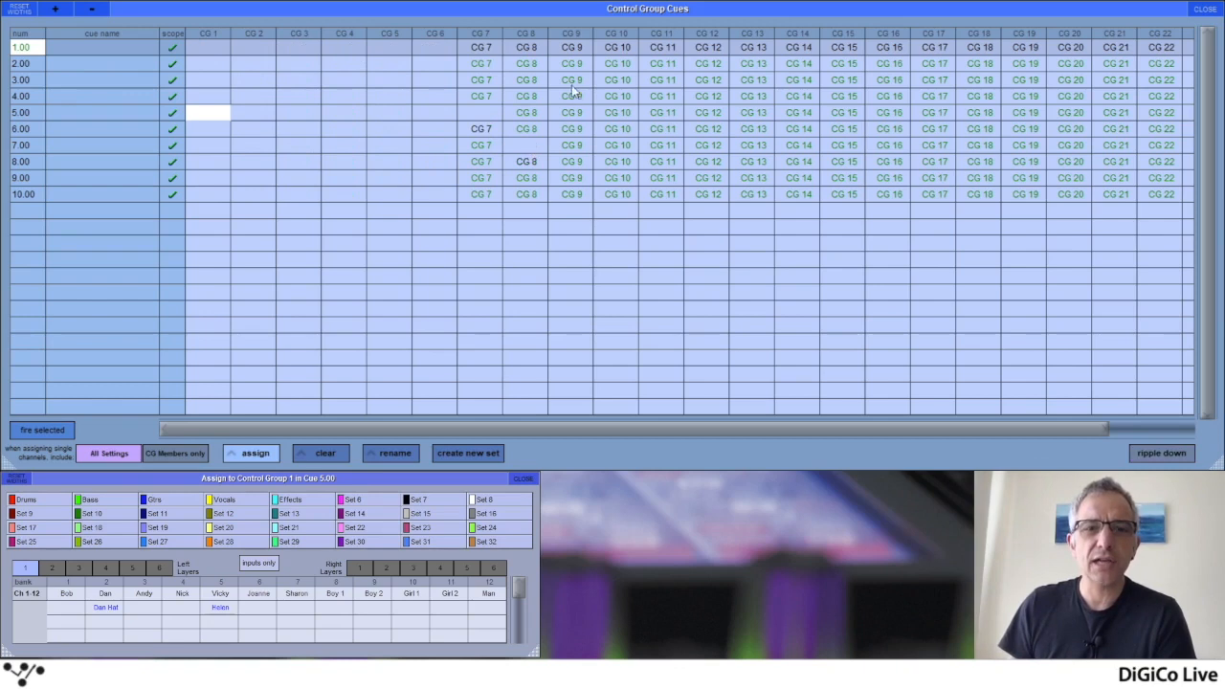
{"action": "left_click", "coordinate": [571, 81]}
{"action": "left_click", "coordinate": [617, 80]}
{"action": "left_click", "coordinate": [617, 144]}
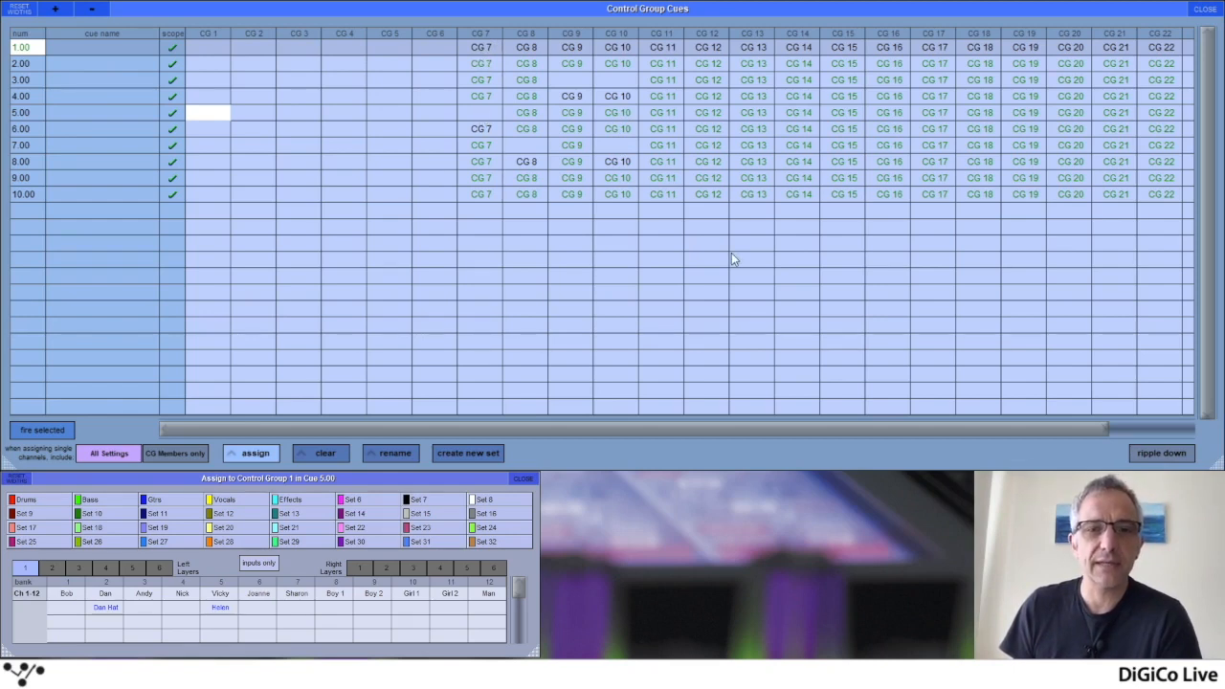
Turn ripple down on and clear CG 7 to CG 10 from all cues, including their restart points in cues 4.00, 6.00 and 8.00
{"action": "left_click", "coordinate": [1181, 457]}
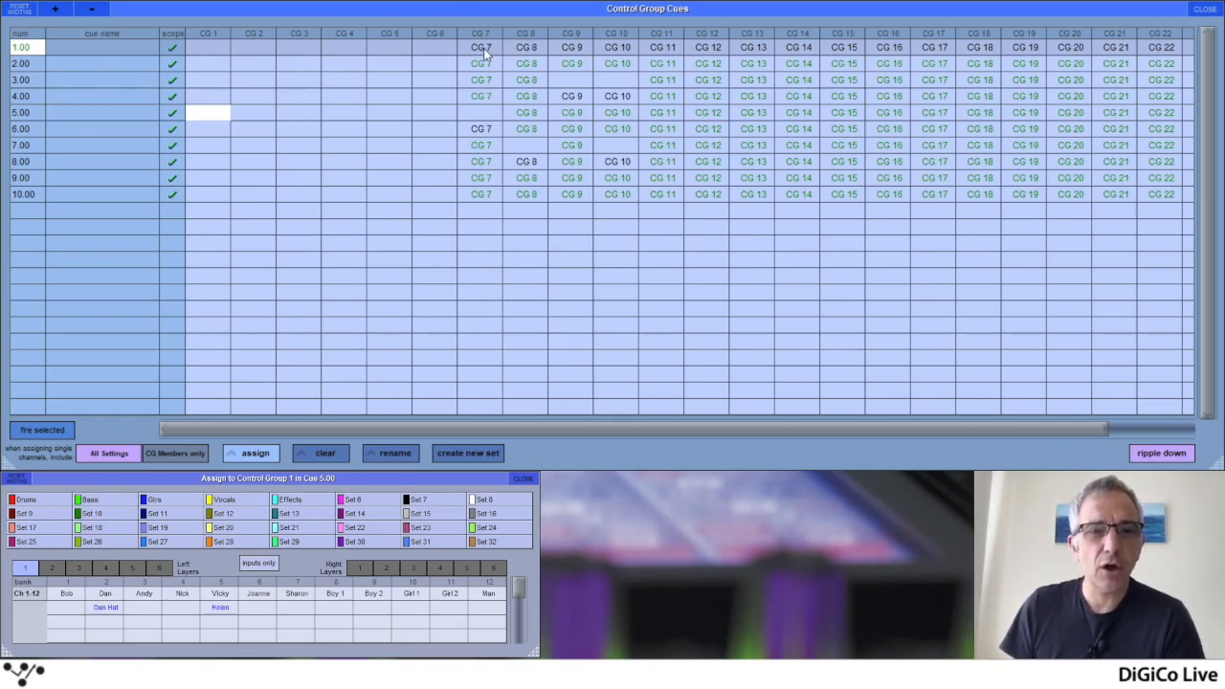
{"action": "left_click", "coordinate": [484, 116]}
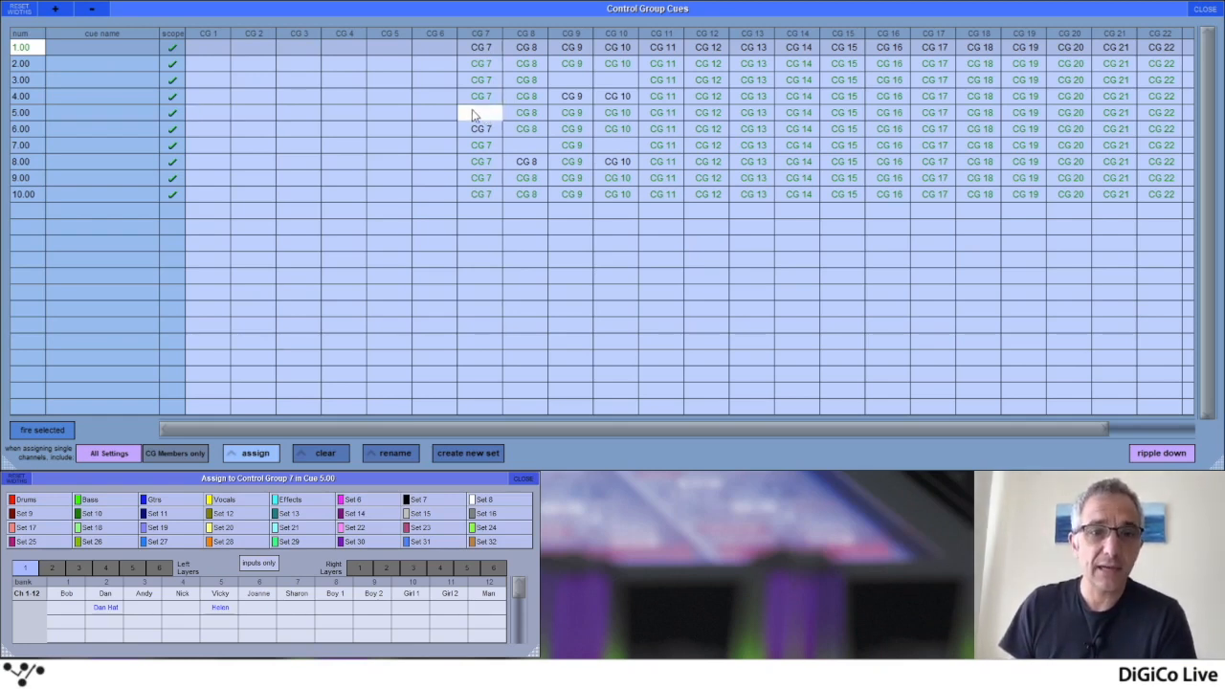
{"action": "left_click", "coordinate": [485, 48]}
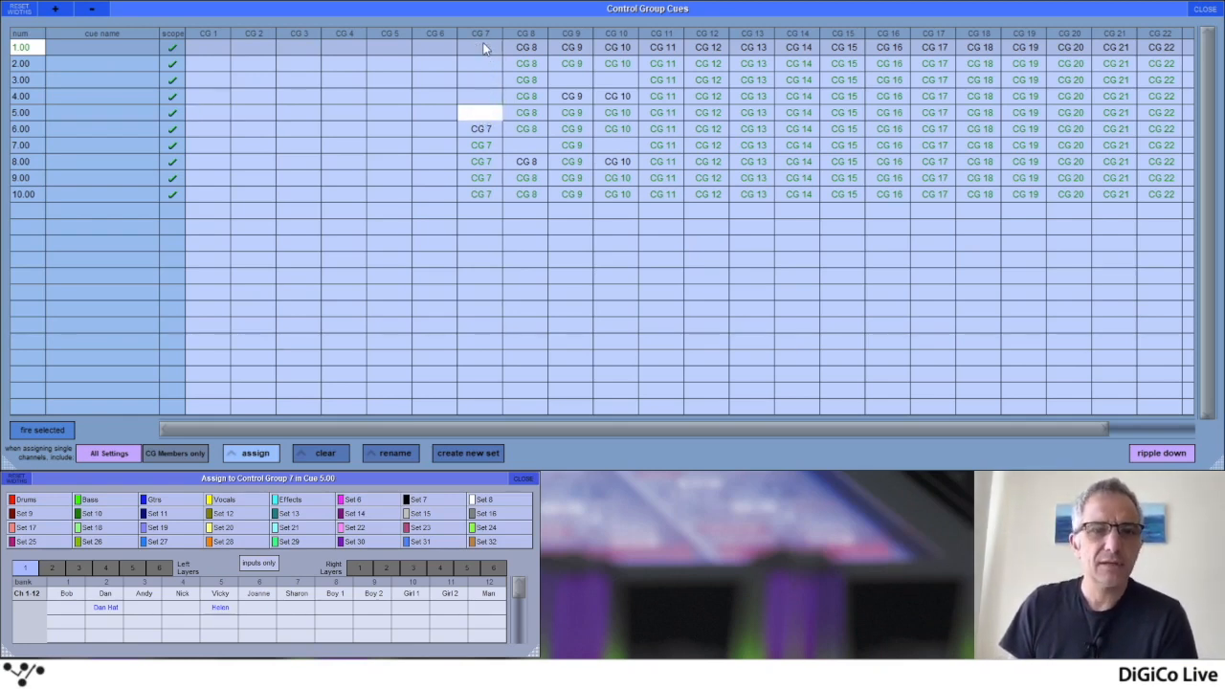
{"action": "left_click", "coordinate": [482, 128]}
{"action": "left_click", "coordinate": [532, 48]}
{"action": "left_click", "coordinate": [526, 161]}
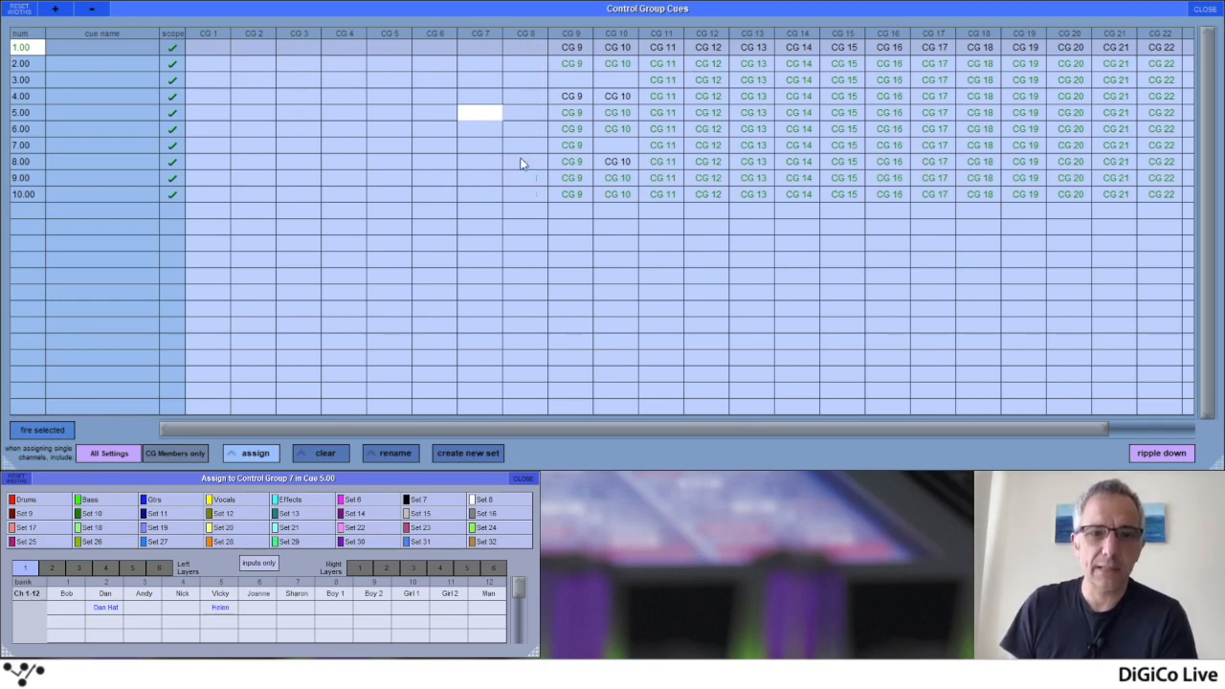
{"action": "left_click", "coordinate": [571, 48]}
{"action": "left_click", "coordinate": [571, 96]}
{"action": "left_click", "coordinate": [617, 47]}
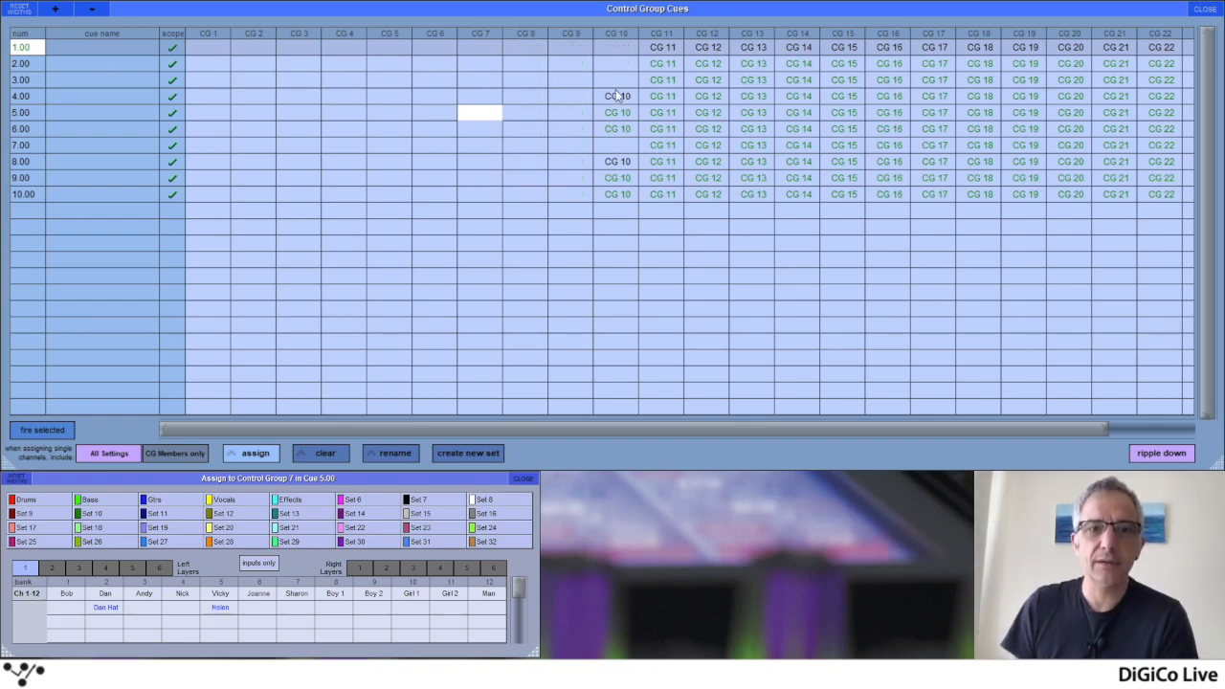
{"action": "left_click", "coordinate": [620, 96]}
{"action": "left_click", "coordinate": [619, 161]}
Clear CG 11 to CG 22 from all cues, starting at cue 1.00
{"action": "left_click", "coordinate": [666, 50]}
{"action": "left_click", "coordinate": [716, 50]}
{"action": "left_click", "coordinate": [765, 50]}
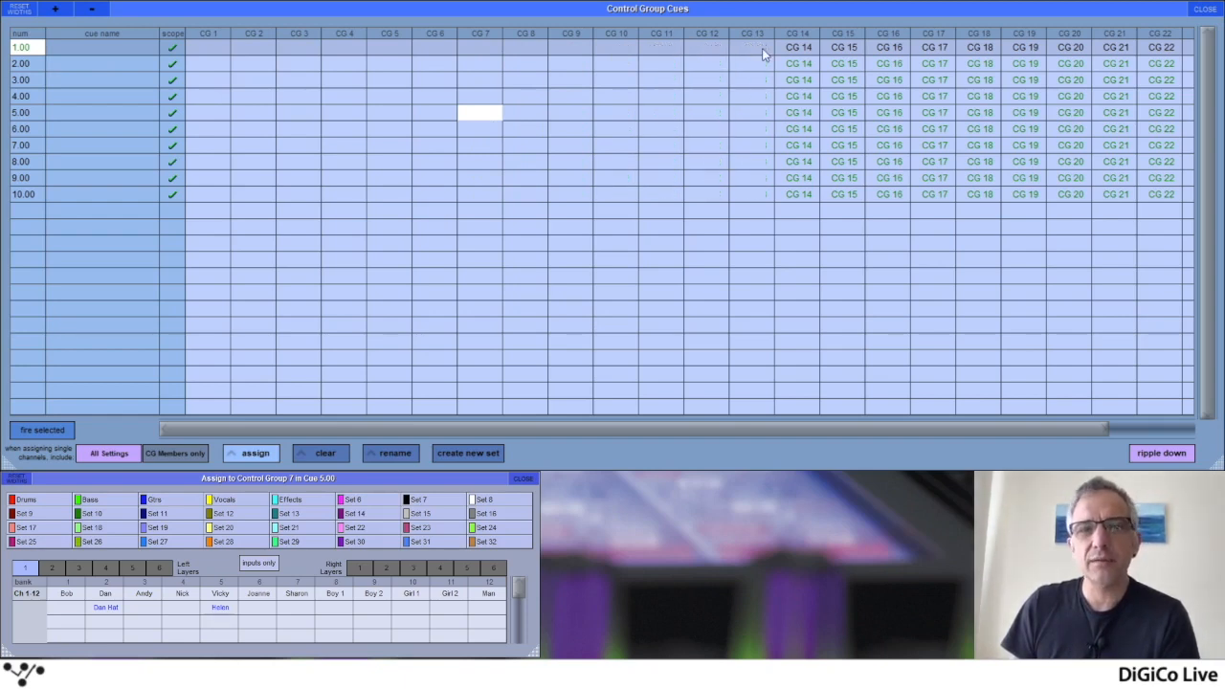
{"action": "left_click", "coordinate": [793, 49]}
{"action": "left_click", "coordinate": [838, 49]}
{"action": "left_click", "coordinate": [885, 50]}
{"action": "left_click", "coordinate": [935, 50]}
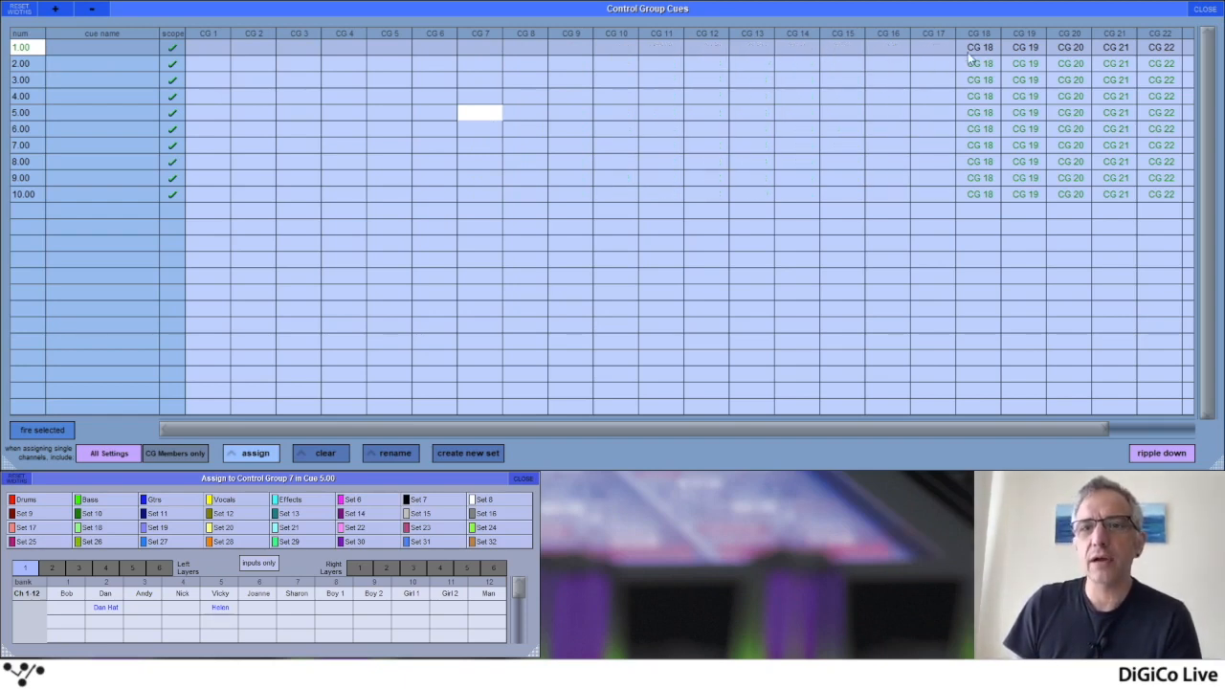
{"action": "left_click", "coordinate": [978, 50]}
{"action": "left_click", "coordinate": [1024, 49]}
{"action": "left_click", "coordinate": [1073, 47]}
{"action": "left_click", "coordinate": [1117, 50]}
{"action": "left_click", "coordinate": [1159, 48]}
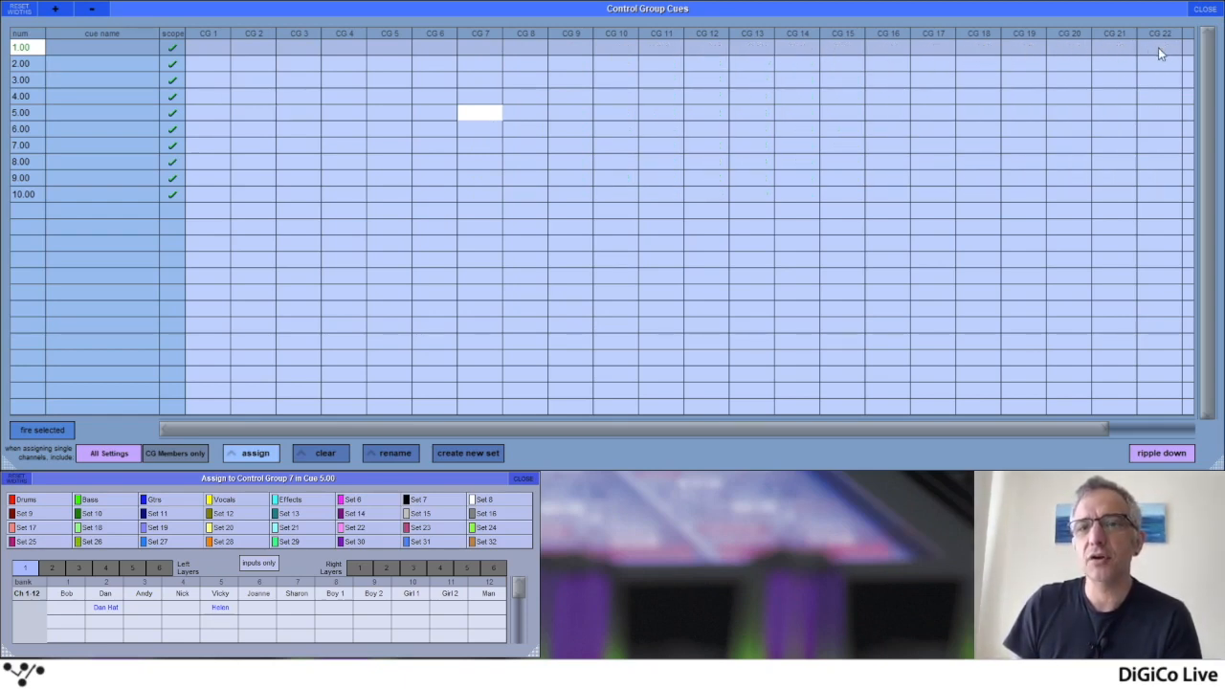
Select CG 1 in cue 1.00 as the target for channel assignment
{"action": "left_click", "coordinate": [195, 52]}
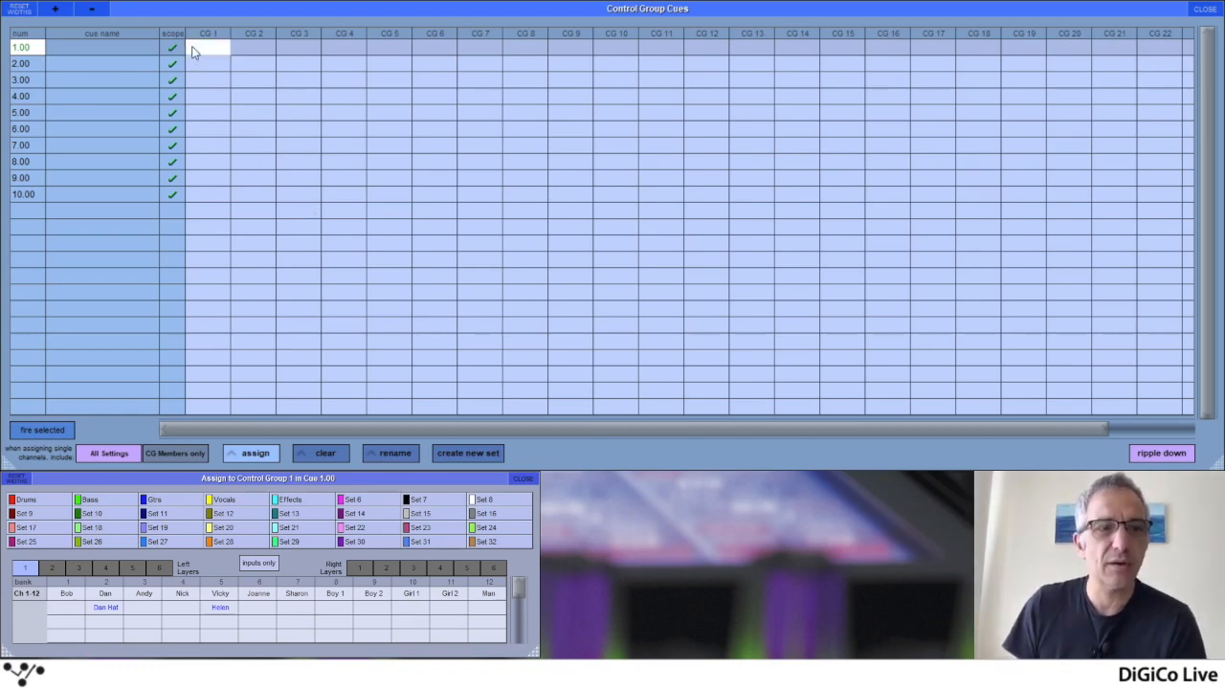
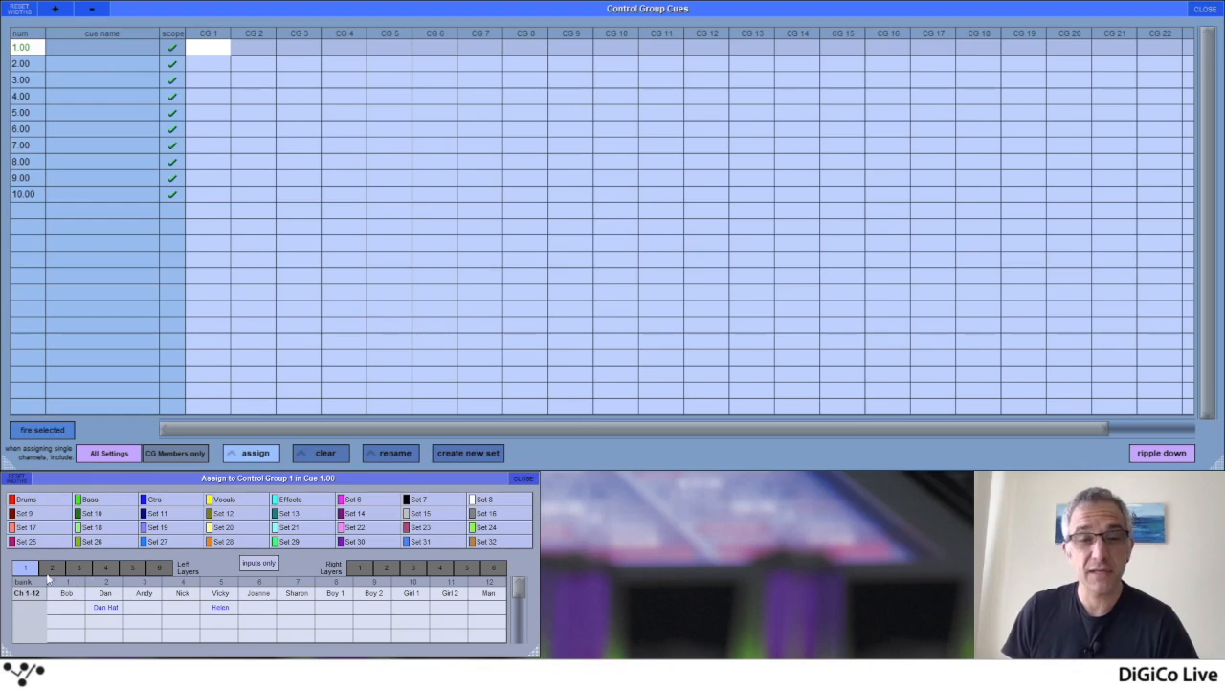
Examine which channels are available for assignment on the first and second left layers and the first right layer
{"action": "left_click", "coordinate": [362, 569]}
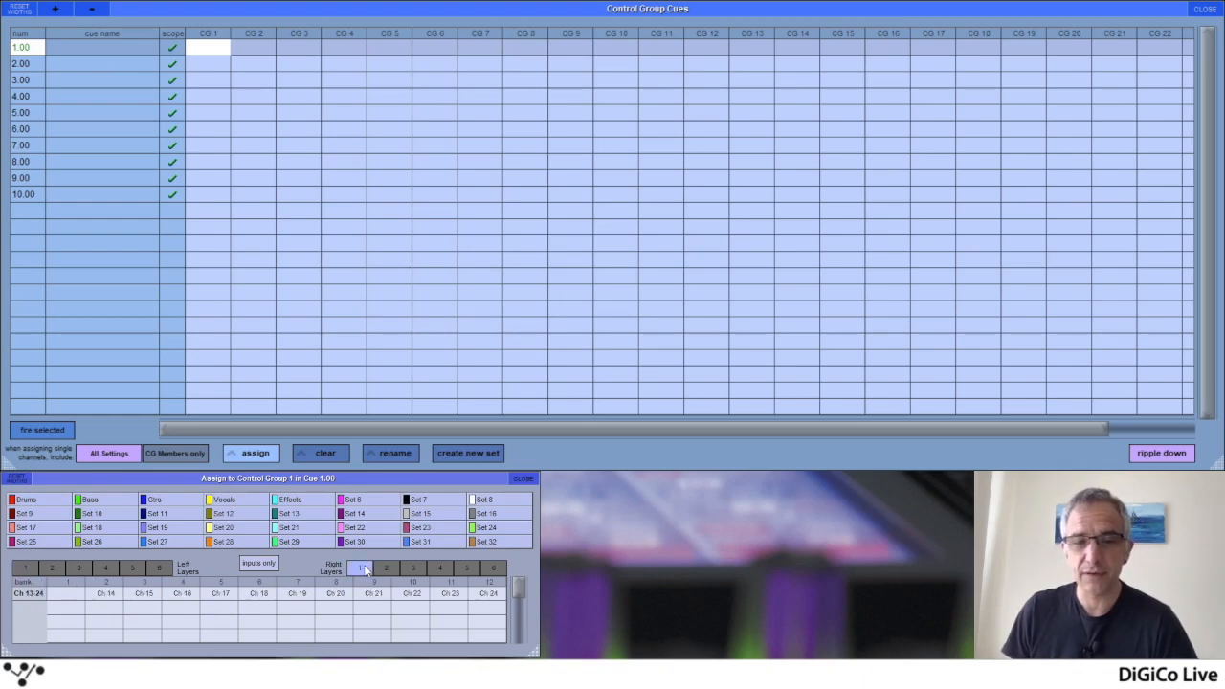
{"action": "left_click", "coordinate": [25, 571]}
{"action": "left_click", "coordinate": [356, 568]}
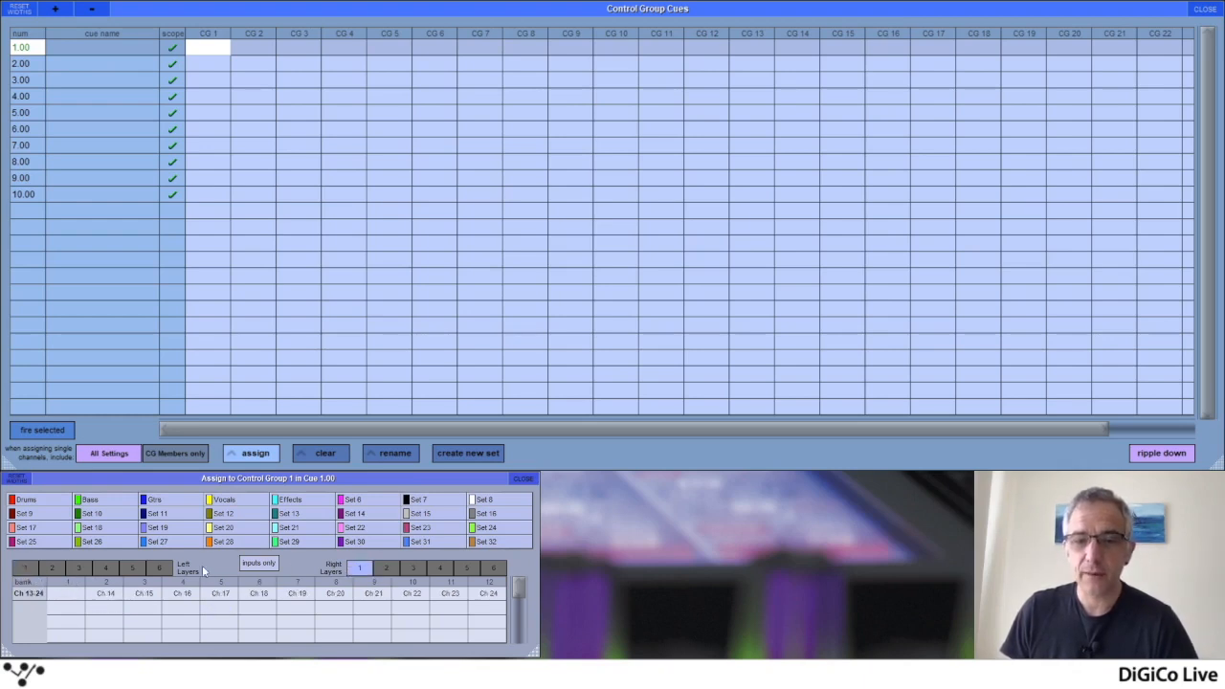
{"action": "left_click", "coordinate": [24, 568]}
{"action": "left_click", "coordinate": [50, 566]}
{"action": "left_click", "coordinate": [26, 570]}
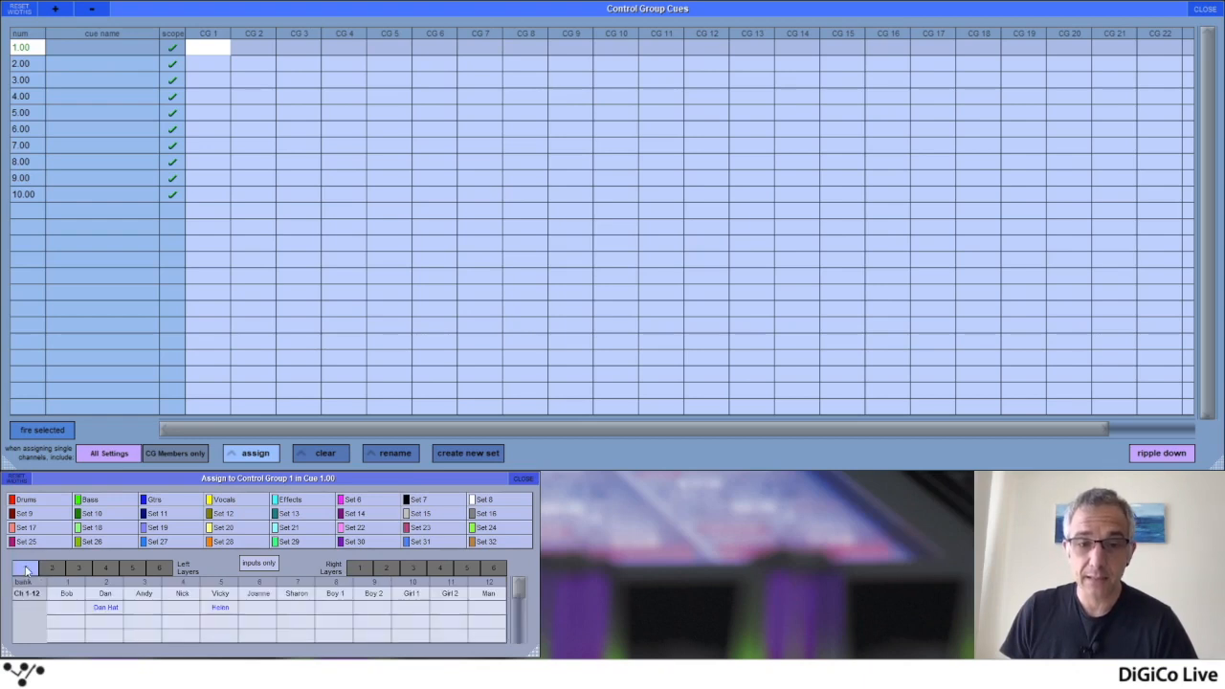
{"action": "left_click", "coordinate": [266, 564]}
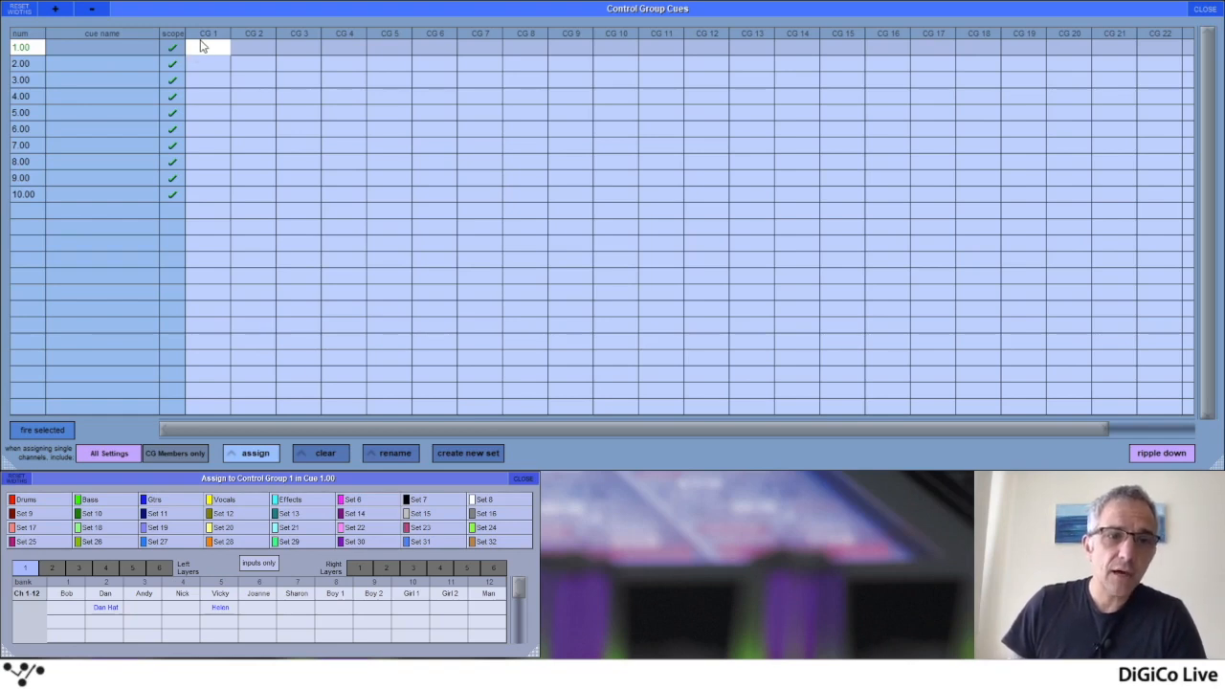
Assign channel 1 to CG 1 for cues 1.00 and 2.00, and channel 2 to CG 2 for cues 2.00 and 3.00
{"action": "left_click", "coordinate": [68, 597]}
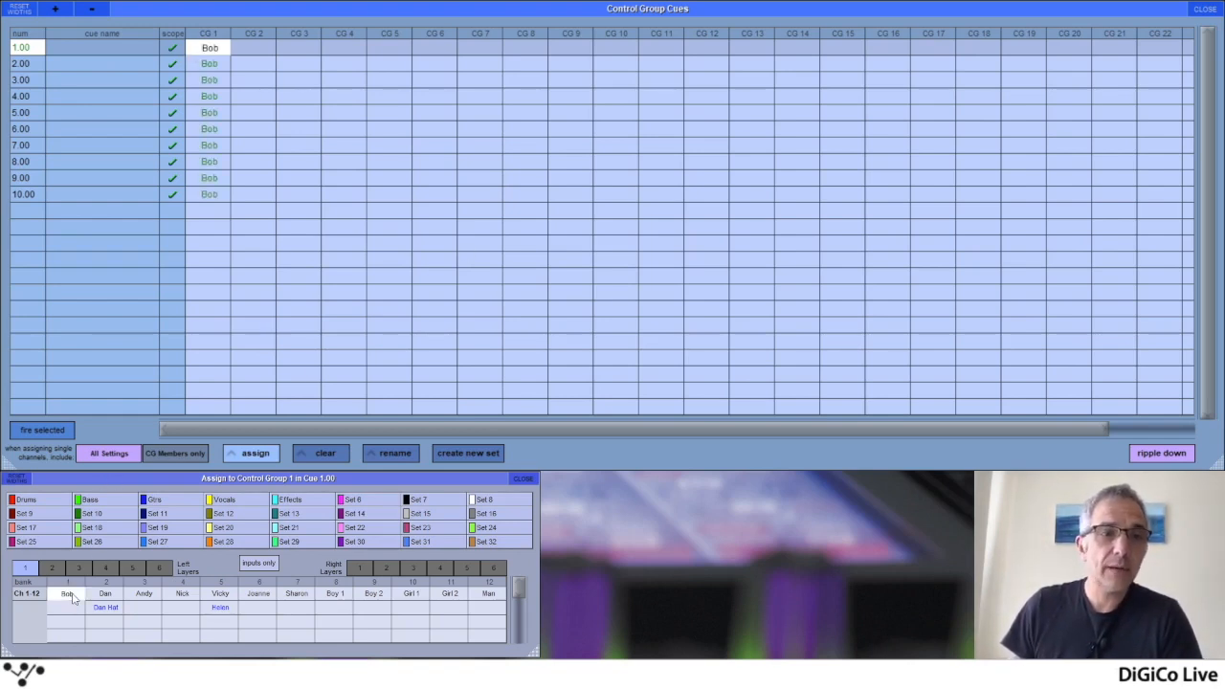
{"action": "left_click", "coordinate": [210, 86]}
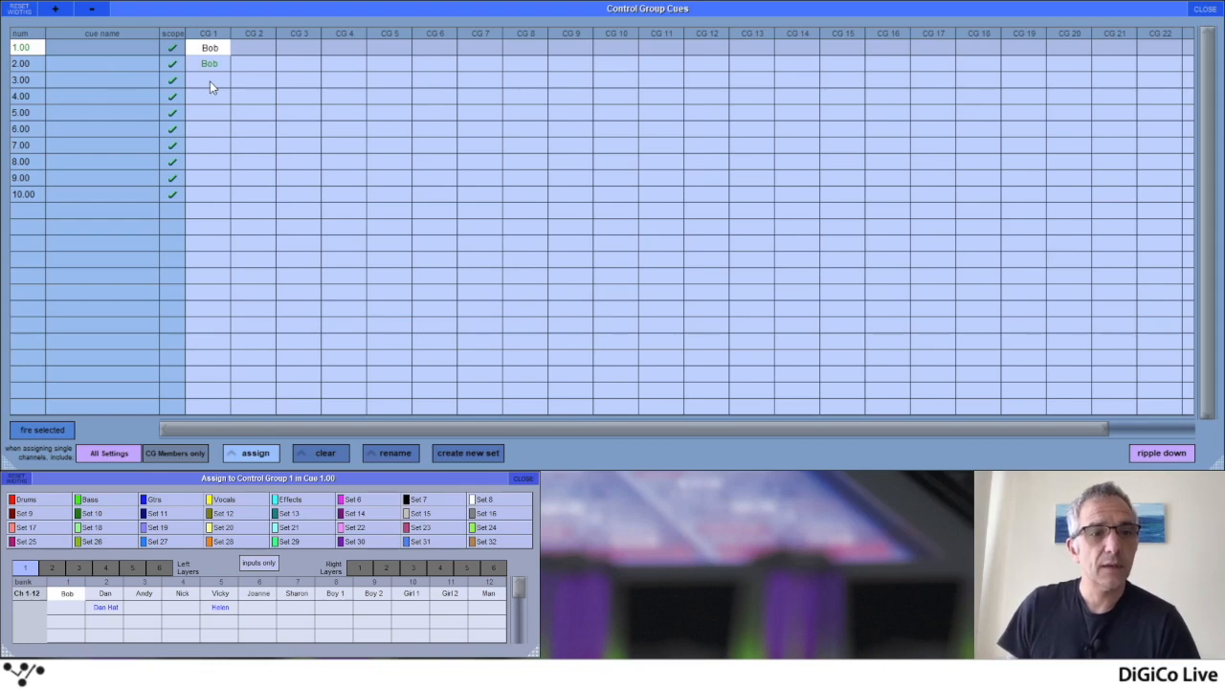
{"action": "left_click", "coordinate": [262, 65]}
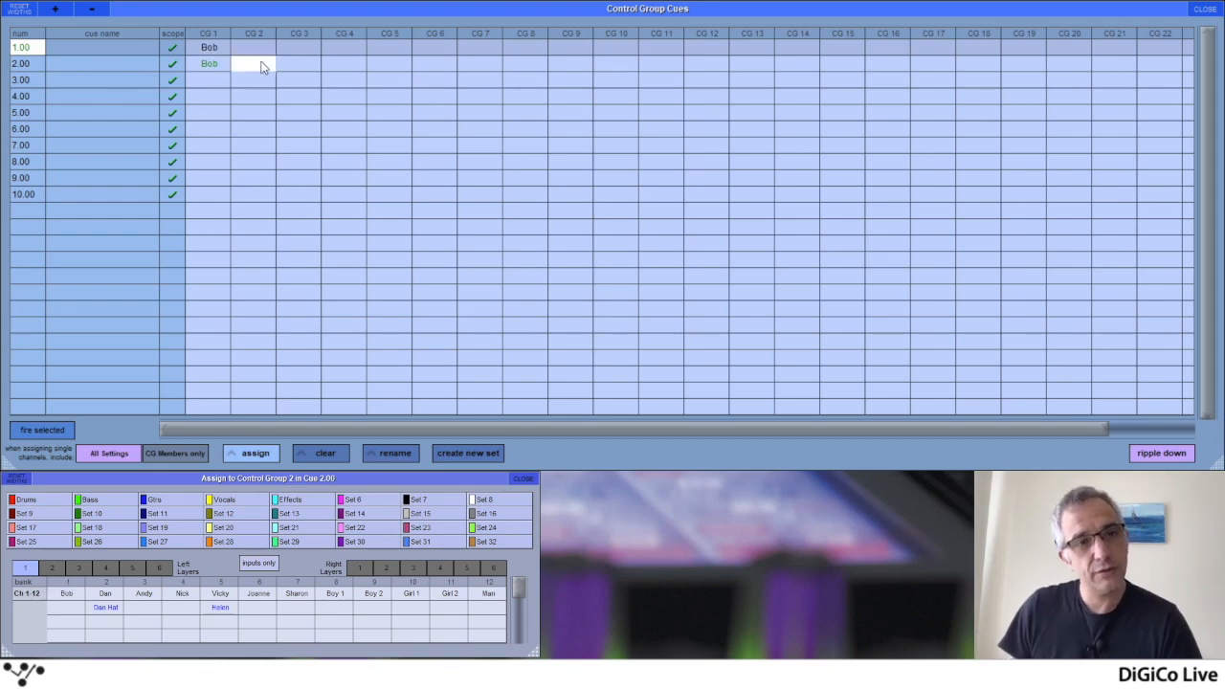
{"action": "left_click", "coordinate": [107, 593]}
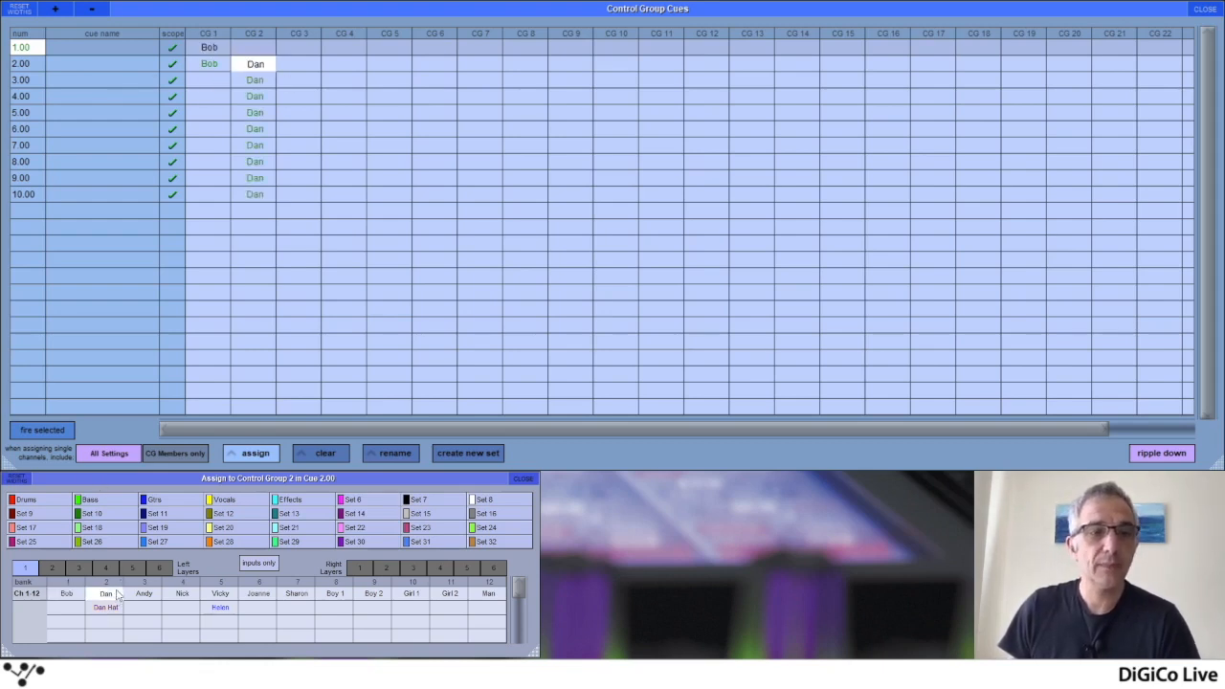
{"action": "left_click", "coordinate": [255, 97]}
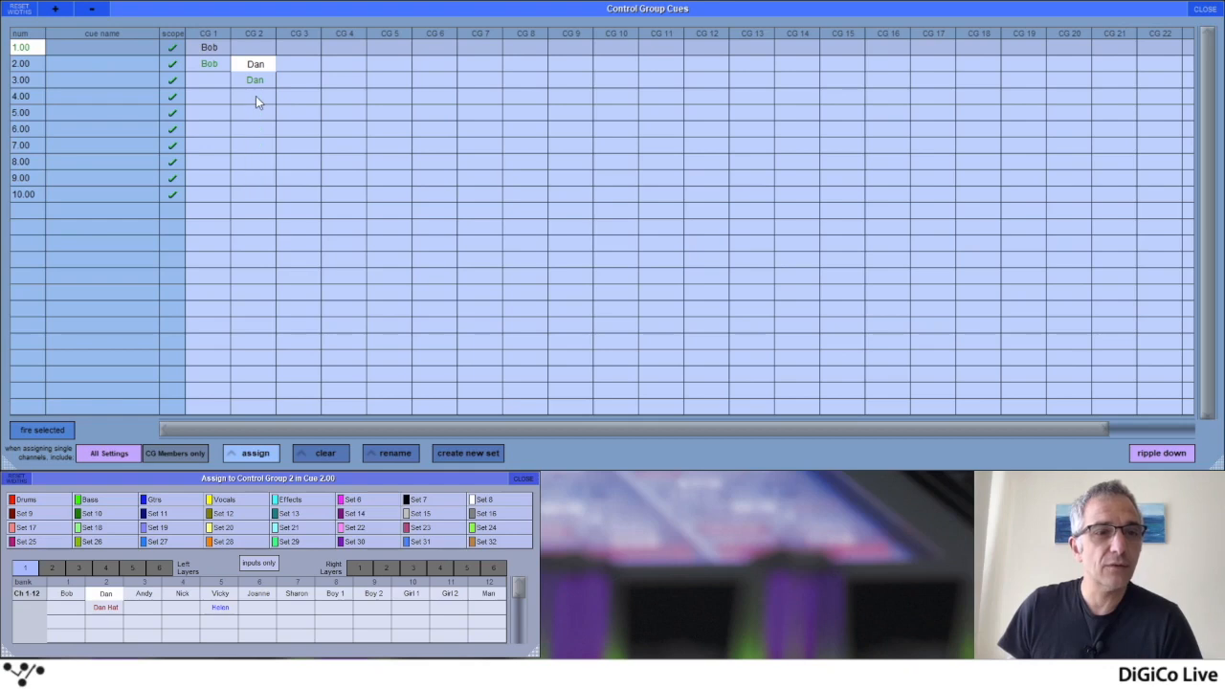
Assign channel 3 to CG 3, channel 4 to CG 4 and channel 6 to CG 5, rippling down from cue 2.00
{"action": "left_click", "coordinate": [296, 69]}
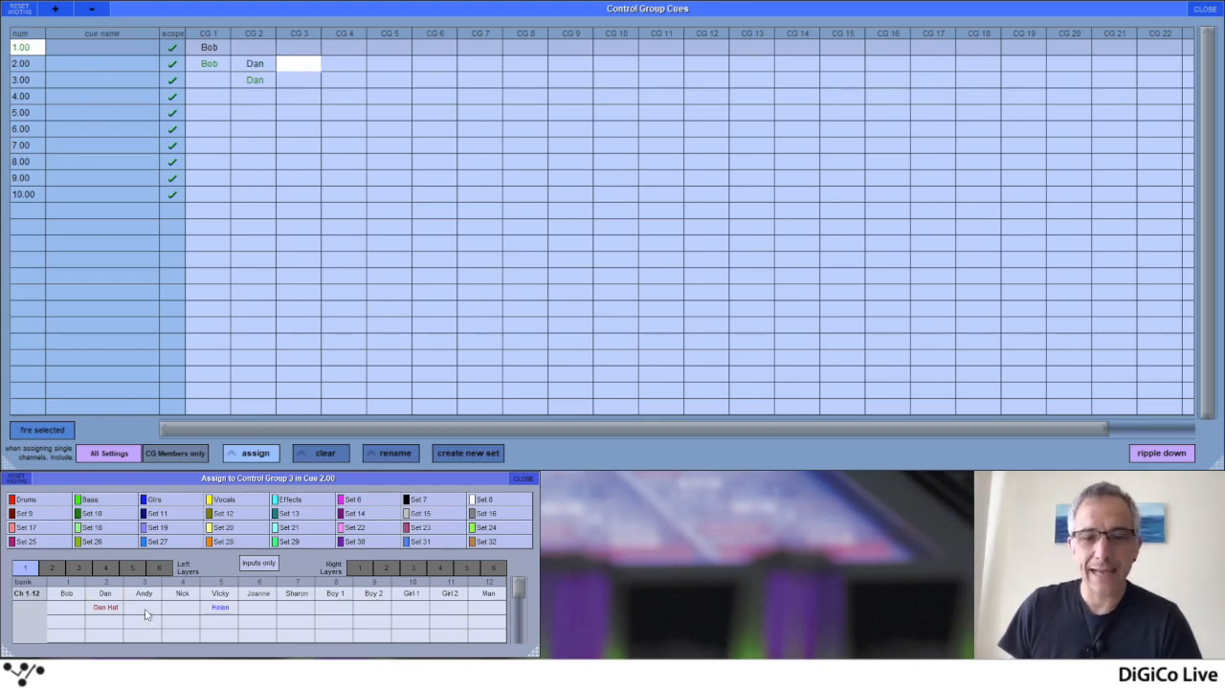
{"action": "left_click", "coordinate": [143, 595]}
{"action": "left_click", "coordinate": [346, 63]}
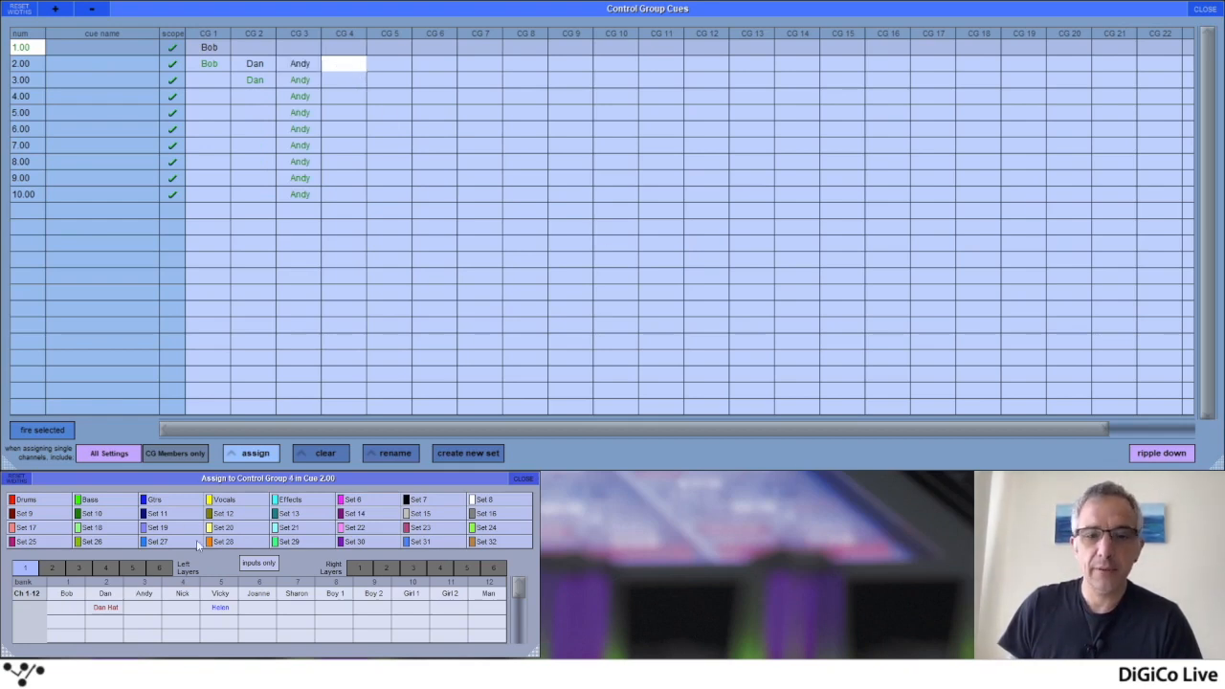
{"action": "left_click", "coordinate": [182, 594]}
{"action": "left_click", "coordinate": [390, 65]}
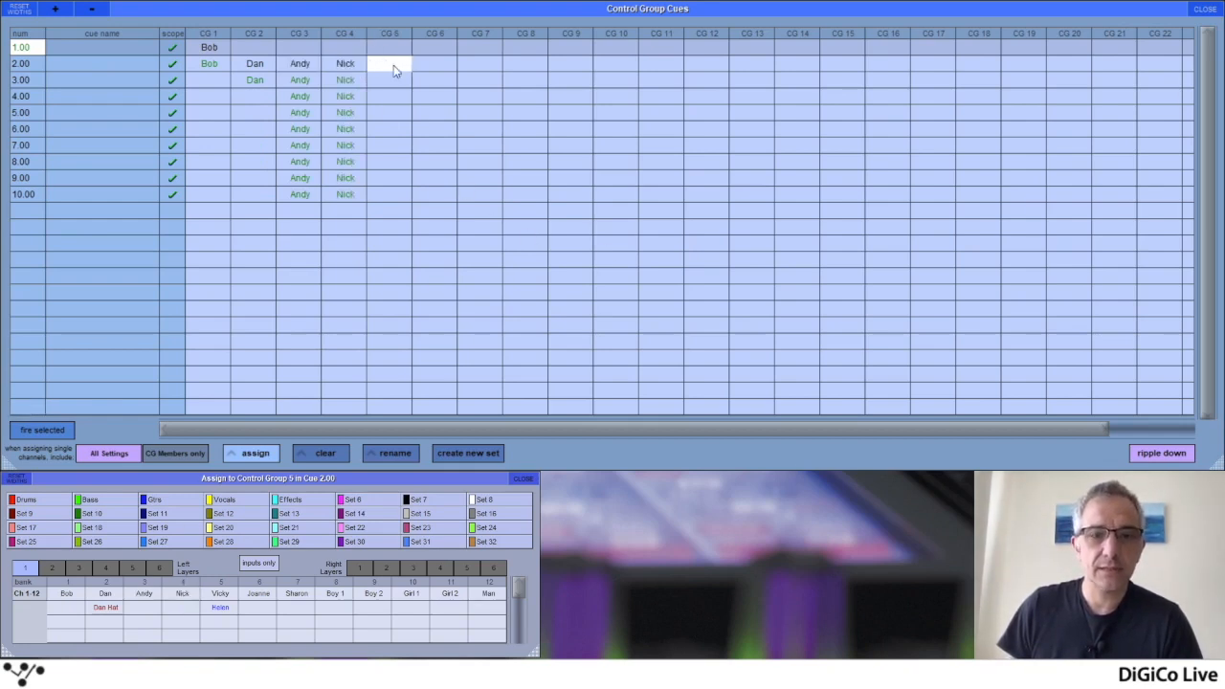
{"action": "left_click", "coordinate": [258, 594]}
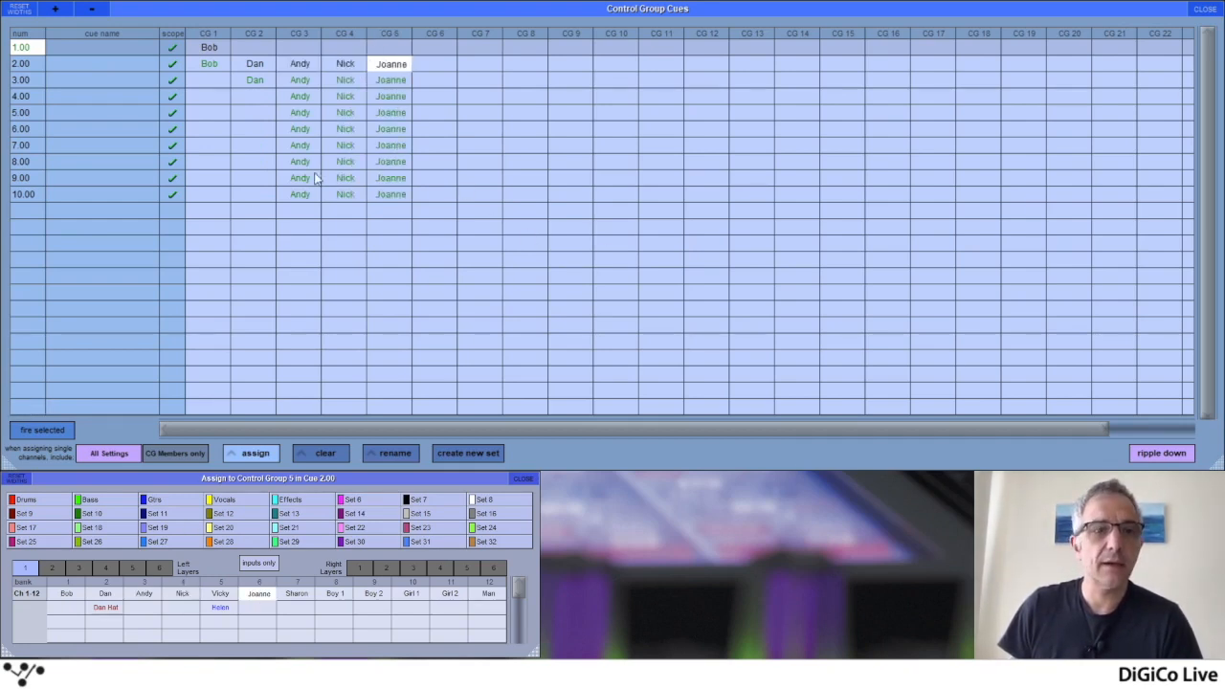
Clear CG 3 from cue 3.00 onward, CG 4 from cue 5.00 onward and CG 5 from cue 4.00 onward
{"action": "left_click", "coordinate": [300, 80]}
{"action": "left_click", "coordinate": [340, 113]}
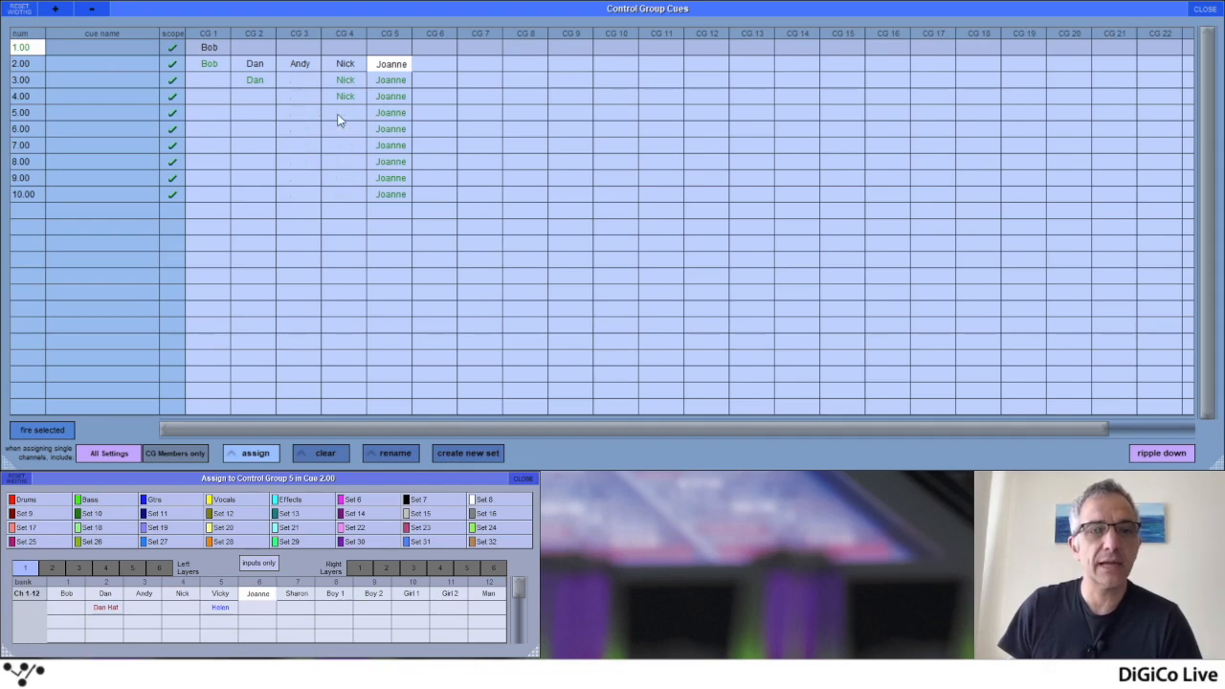
{"action": "left_click", "coordinate": [387, 100]}
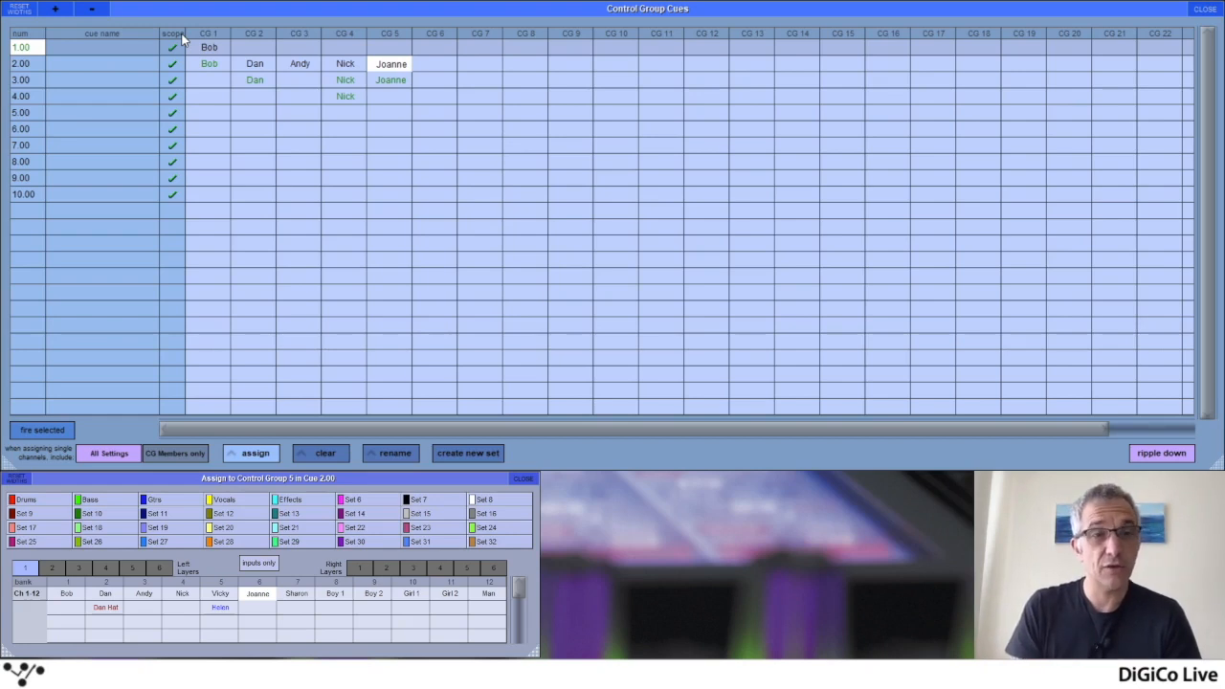
Assign channel 2's Hat alias to CG 2 in cue 5.00 only, and its regular version from cue 7.00 onward
{"action": "left_click", "coordinate": [254, 113]}
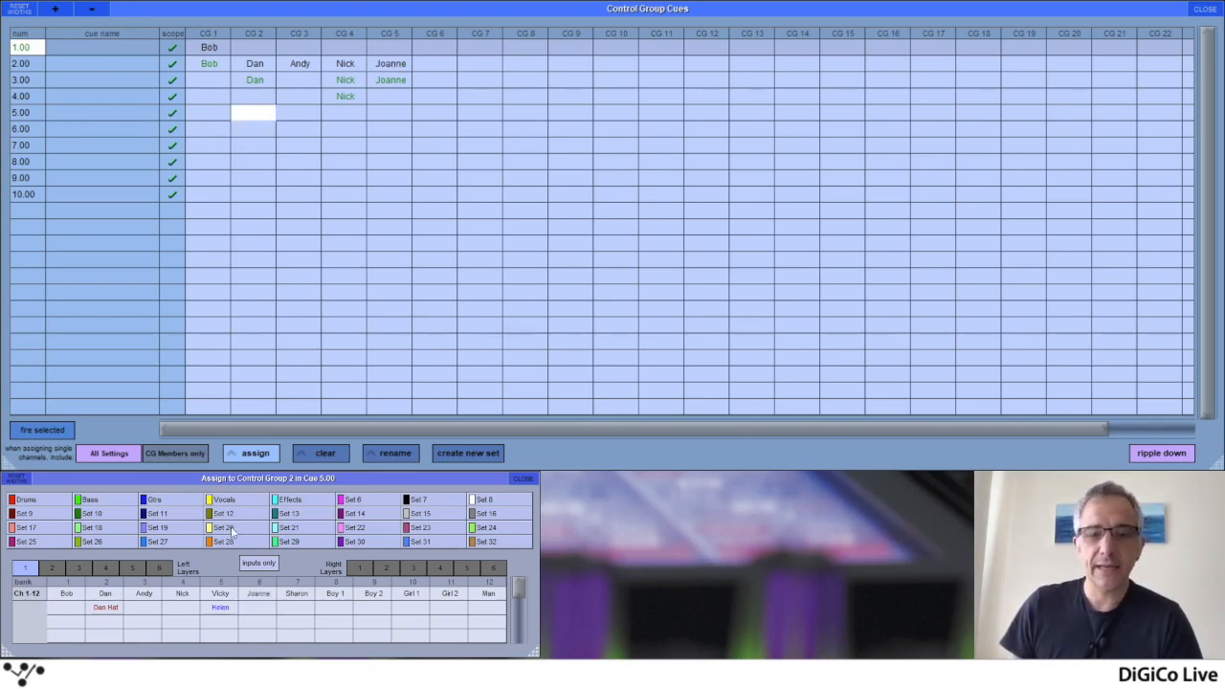
{"action": "left_click", "coordinate": [107, 608]}
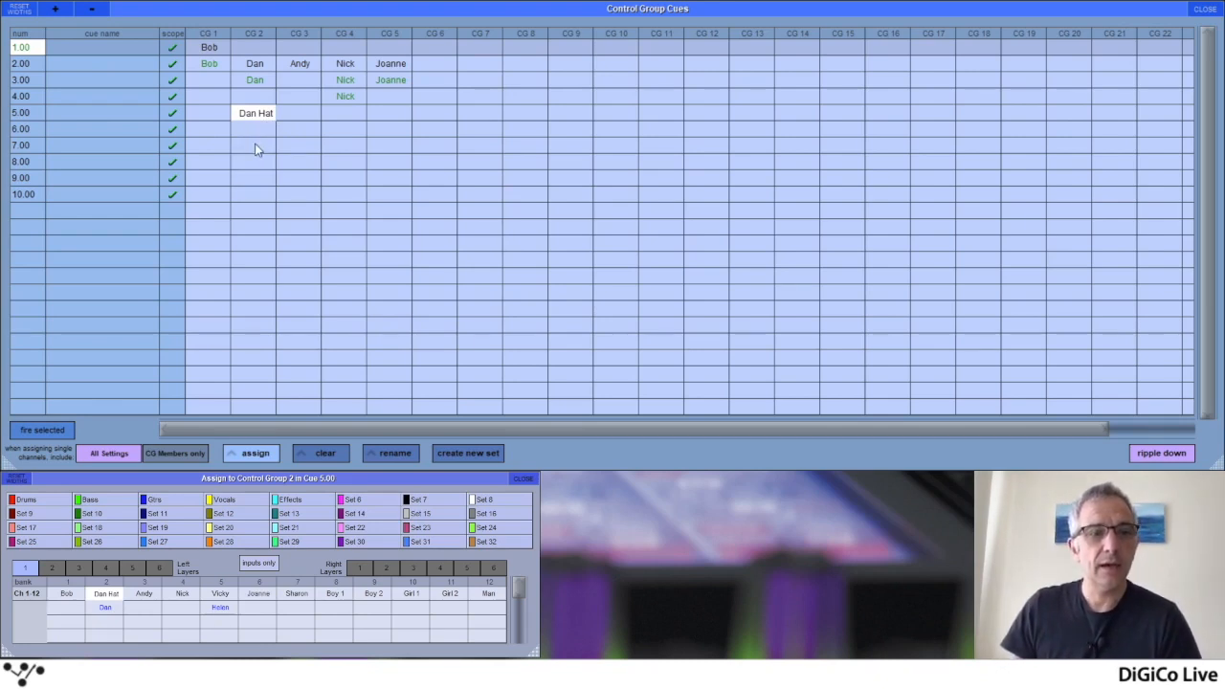
{"action": "left_click", "coordinate": [254, 145]}
{"action": "left_click", "coordinate": [114, 608]}
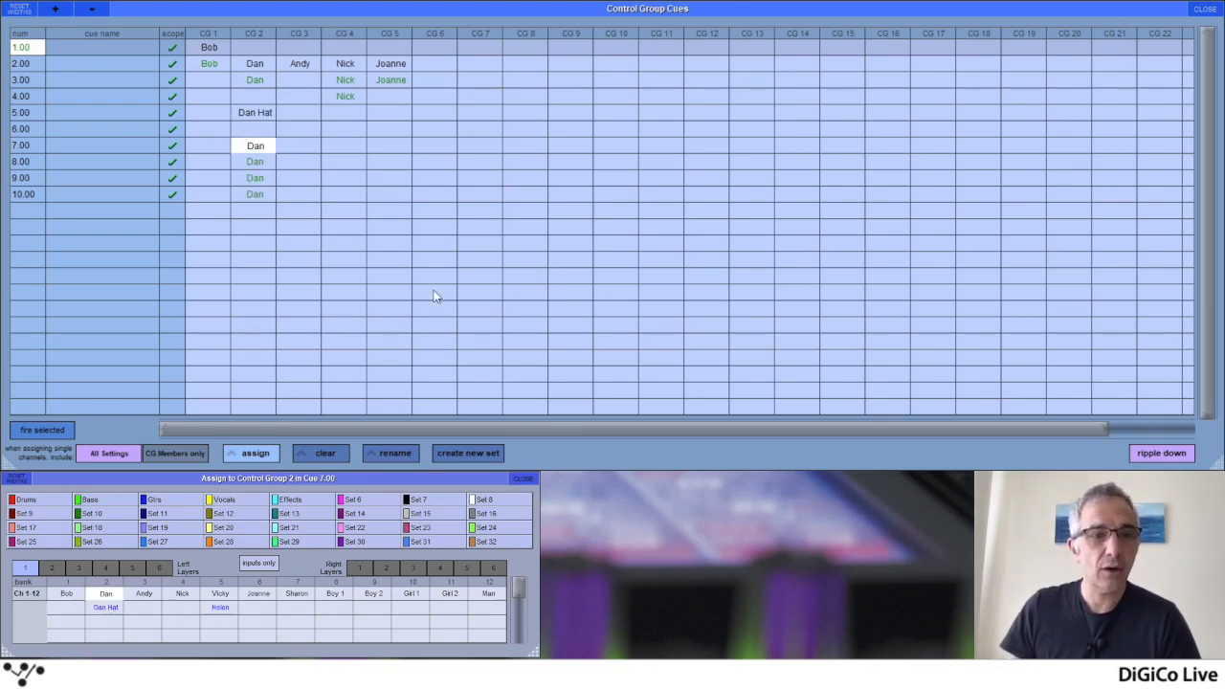
Assign channel 7 to CG 3 in cue 7.00 only, and channel 3 to CG 4 in cues 7.00 and 8.00
{"action": "left_click", "coordinate": [292, 146]}
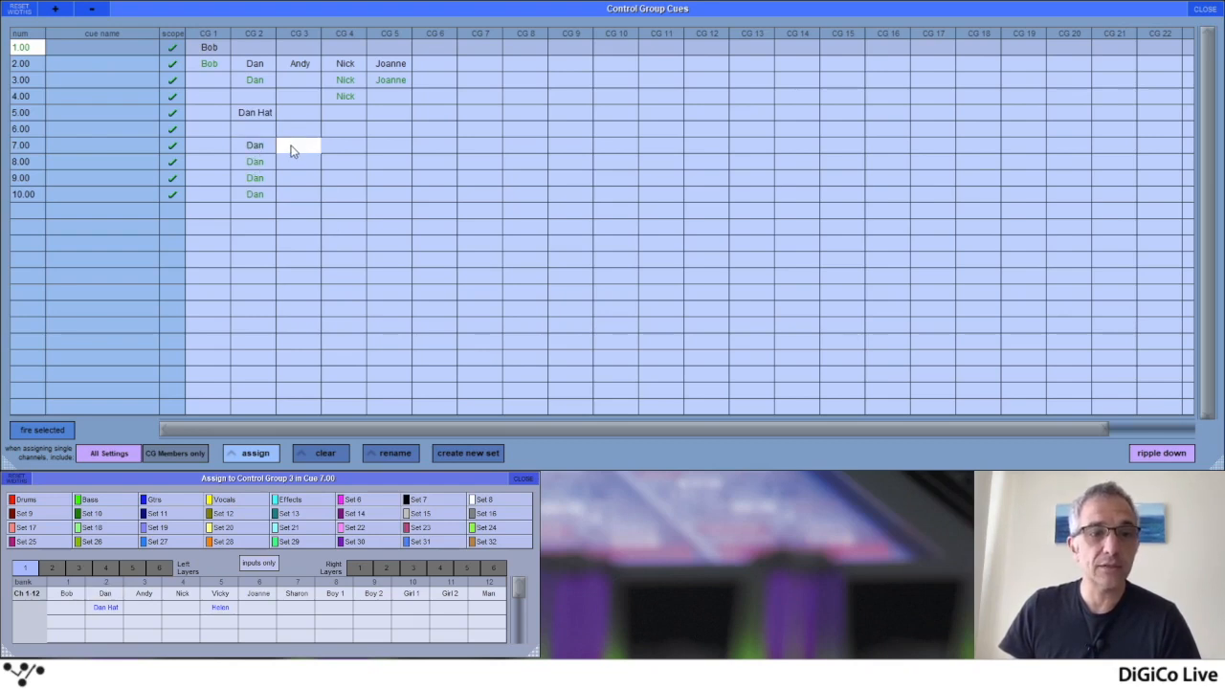
{"action": "left_click", "coordinate": [297, 595]}
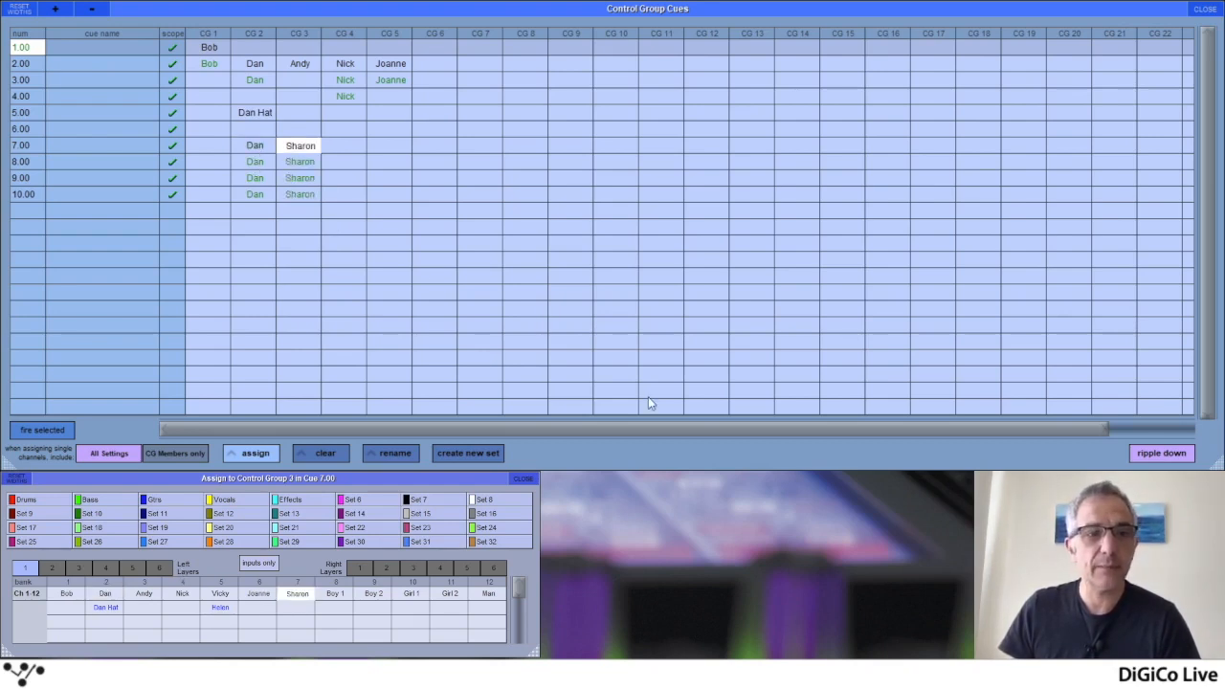
{"action": "left_click", "coordinate": [344, 148]}
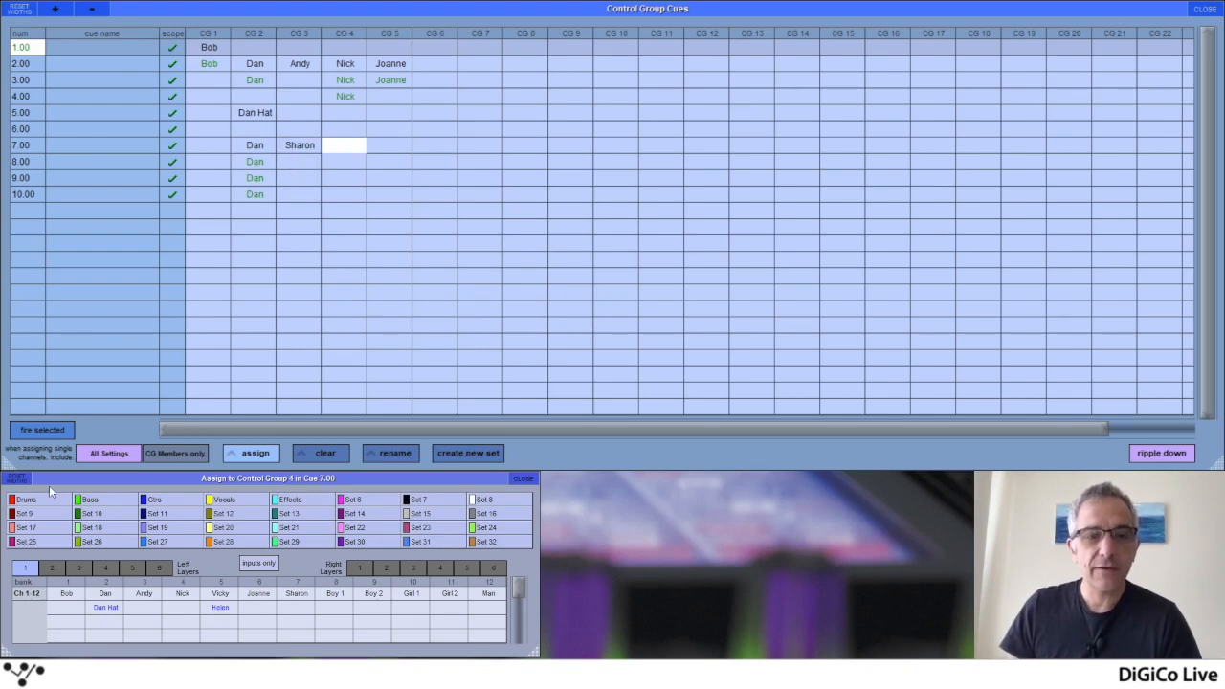
{"action": "left_click", "coordinate": [144, 594]}
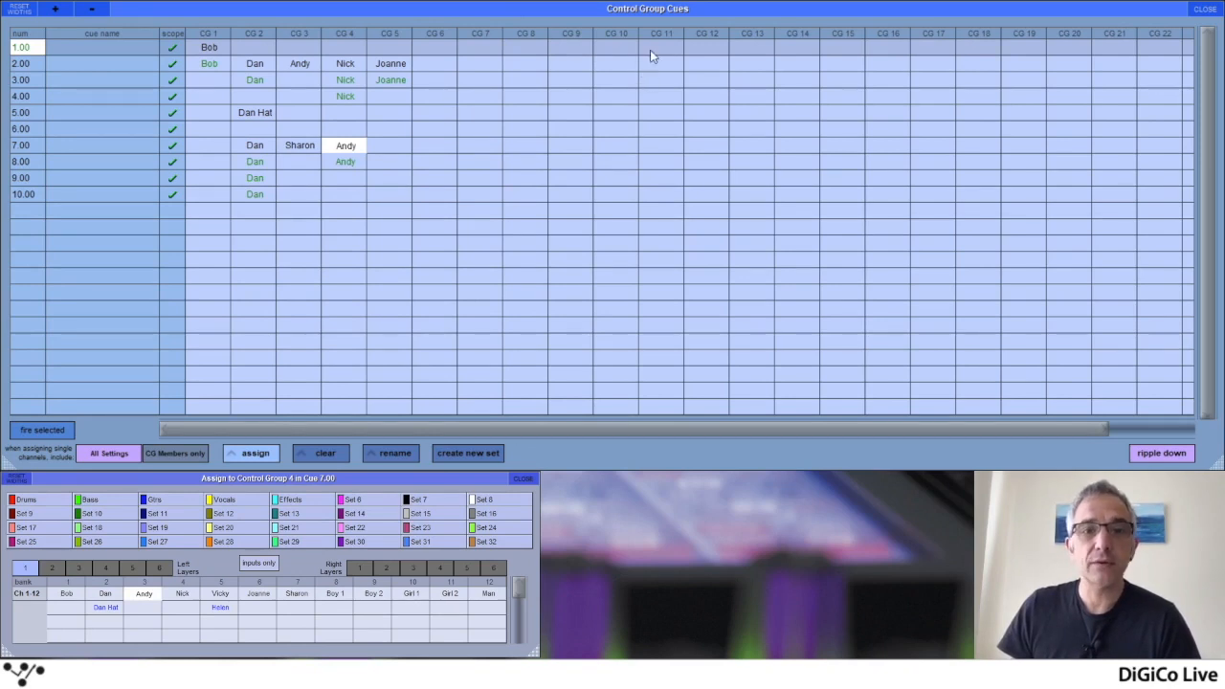
Assign the Drums set to CG 12 from cue 1.00 through all cues, and turn ripple down off
{"action": "left_click", "coordinate": [689, 46]}
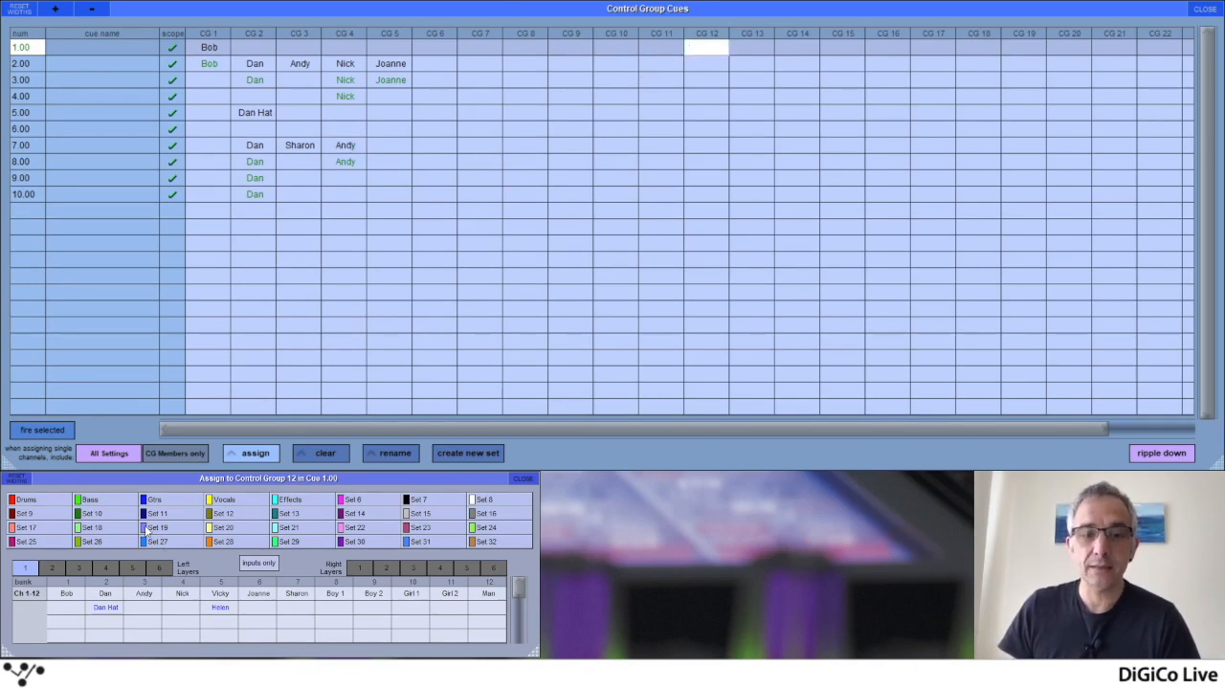
{"action": "left_click", "coordinate": [27, 500]}
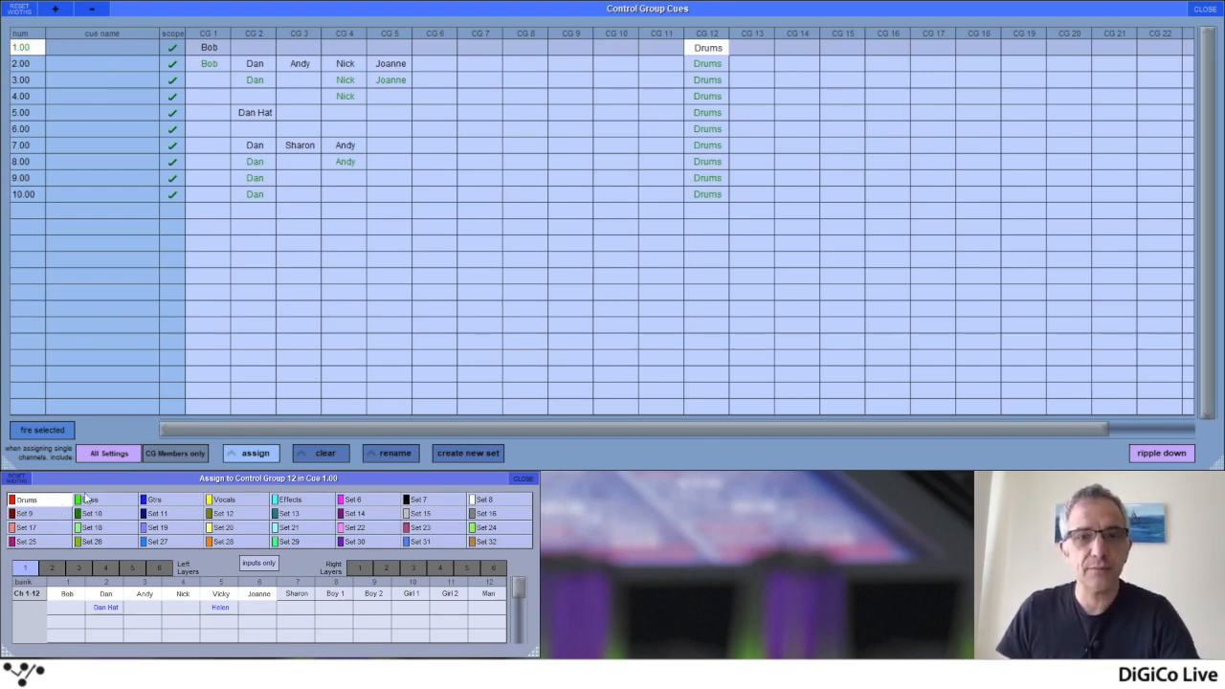
{"action": "left_click", "coordinate": [1149, 454]}
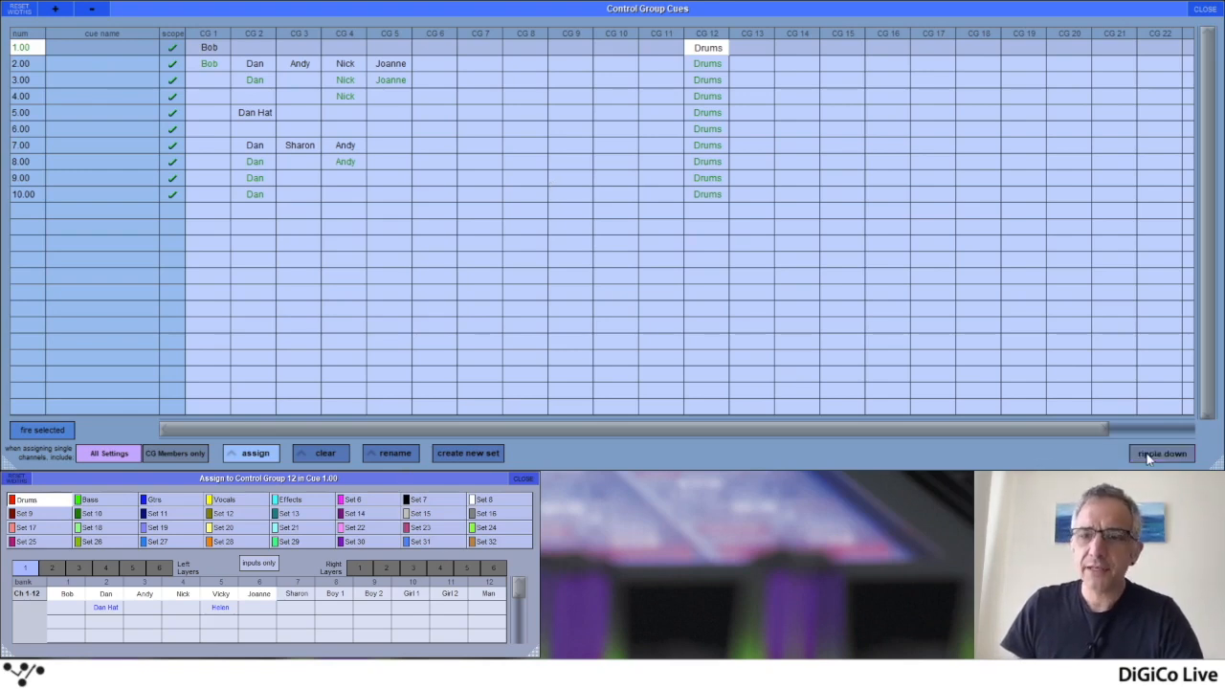
Assign channels 14, 15, 16, 17, 19 and 21 to CG 7 in cue 3.00 only
{"action": "left_click", "coordinate": [468, 79]}
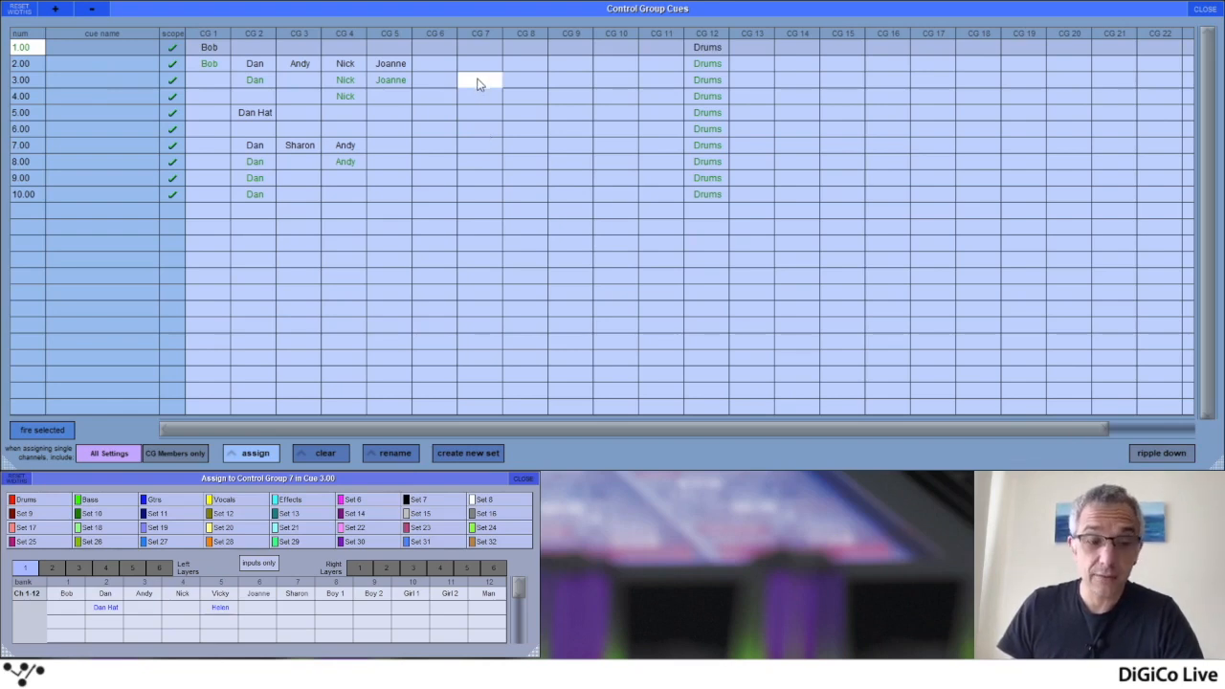
{"action": "left_click", "coordinate": [359, 567]}
{"action": "left_click", "coordinate": [106, 593]}
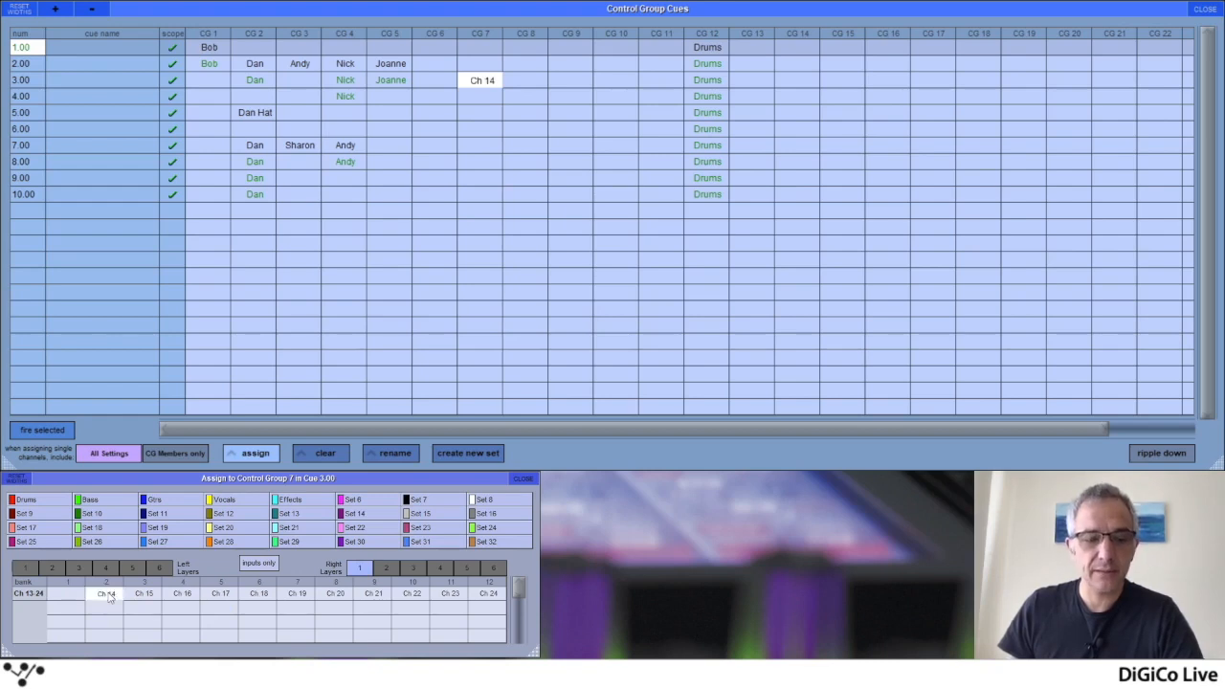
{"action": "left_click", "coordinate": [143, 598]}
{"action": "left_click", "coordinate": [182, 598]}
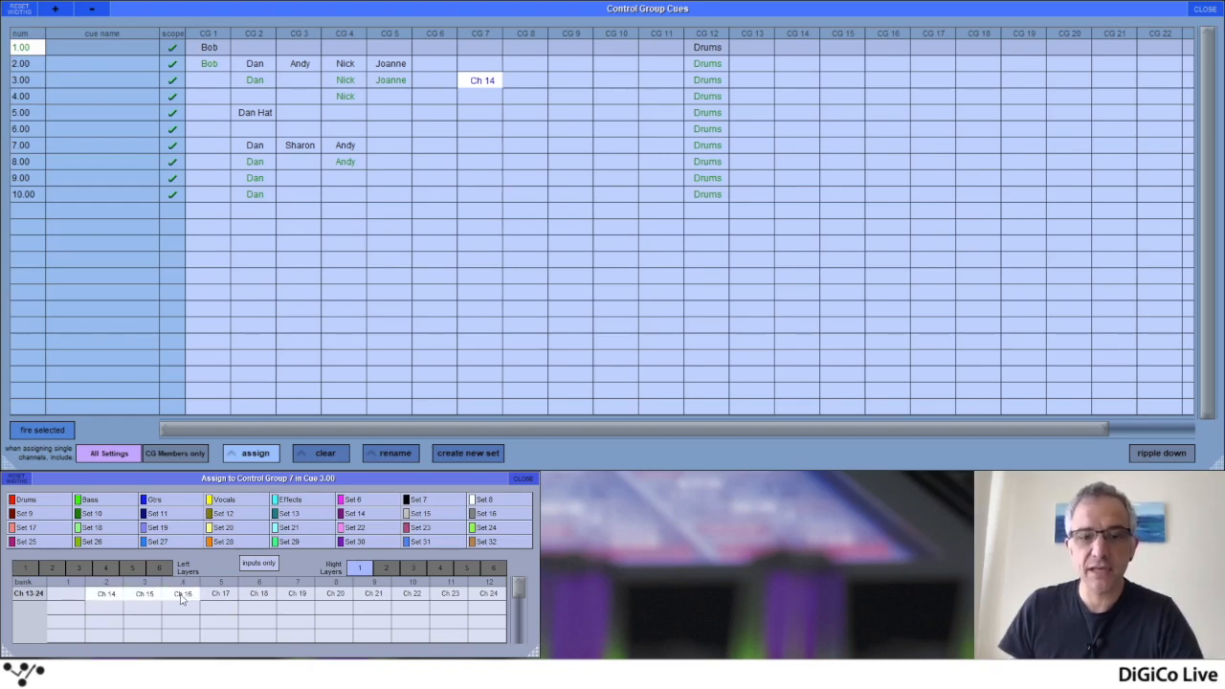
{"action": "left_click", "coordinate": [219, 600]}
{"action": "left_click", "coordinate": [305, 600]}
{"action": "left_click", "coordinate": [371, 598]}
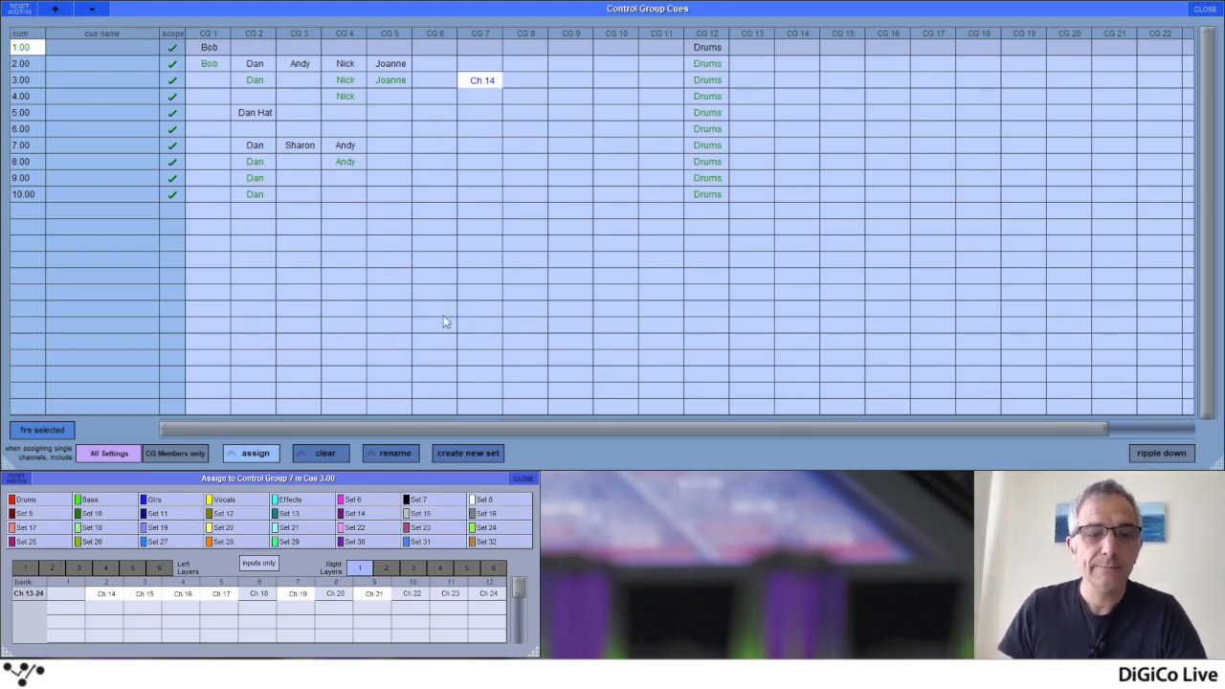
Rename the CG 7 entry in cue 3.00 to Scratch
{"action": "left_click", "coordinate": [395, 452]}
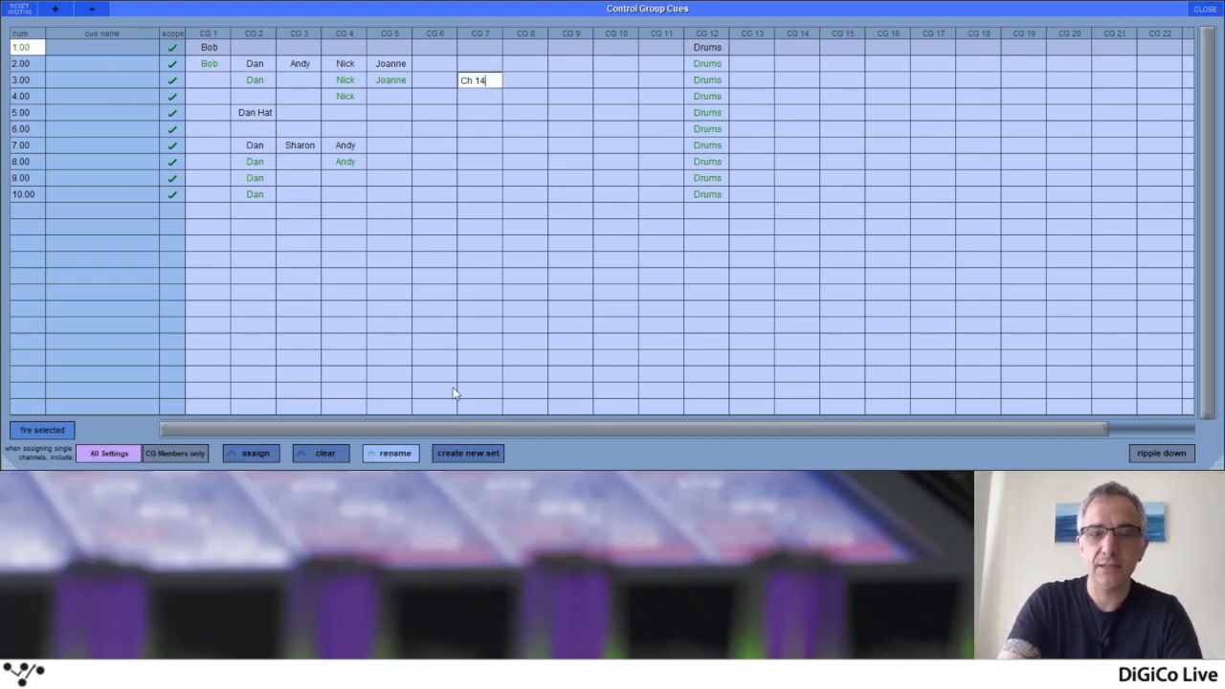
{"action": "key", "text": "BackSpace"}
{"action": "key", "text": "BackSpace"}
{"action": "key", "text": "BackSpace"}
{"action": "key", "text": "BackSpace"}
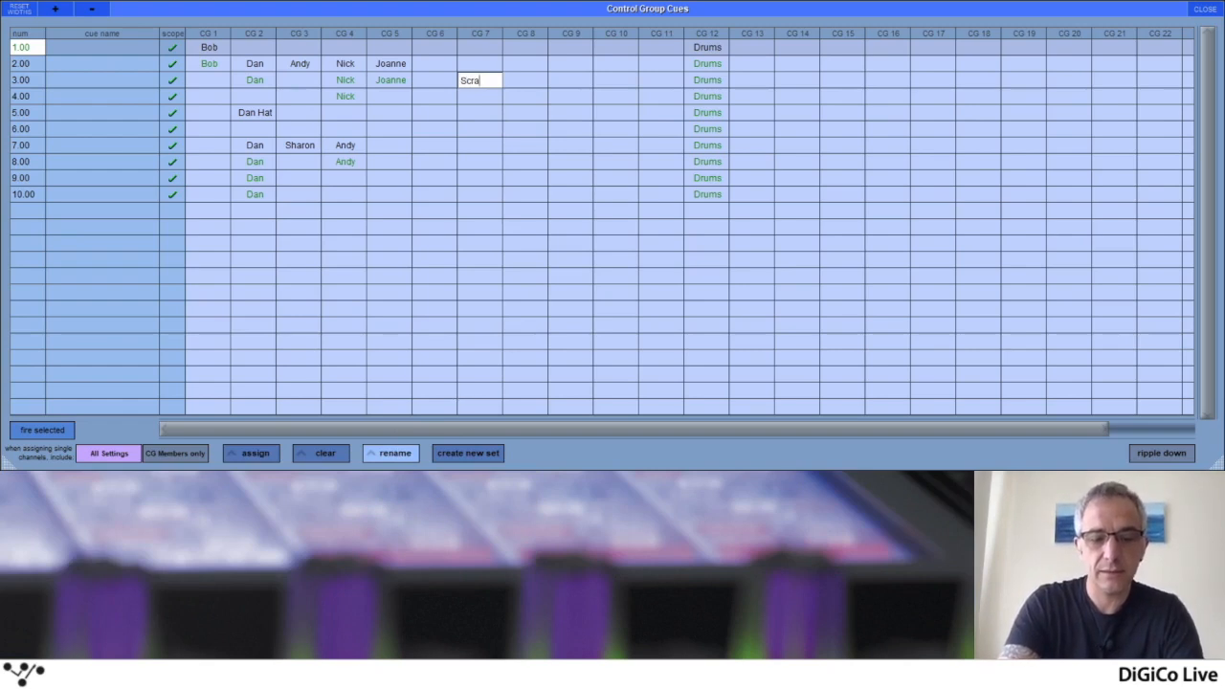
{"action": "key", "text": "Return"}
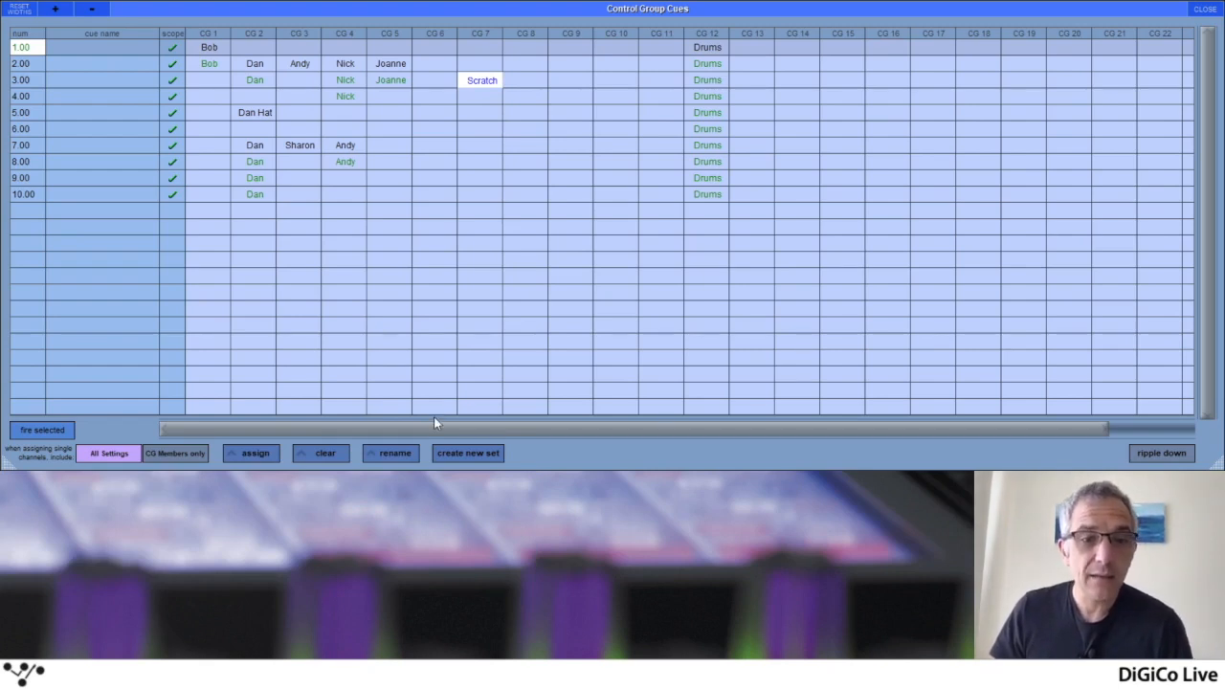
Create a new set from the Scratch group and check its member channels on the first right layer
{"action": "left_click", "coordinate": [471, 457]}
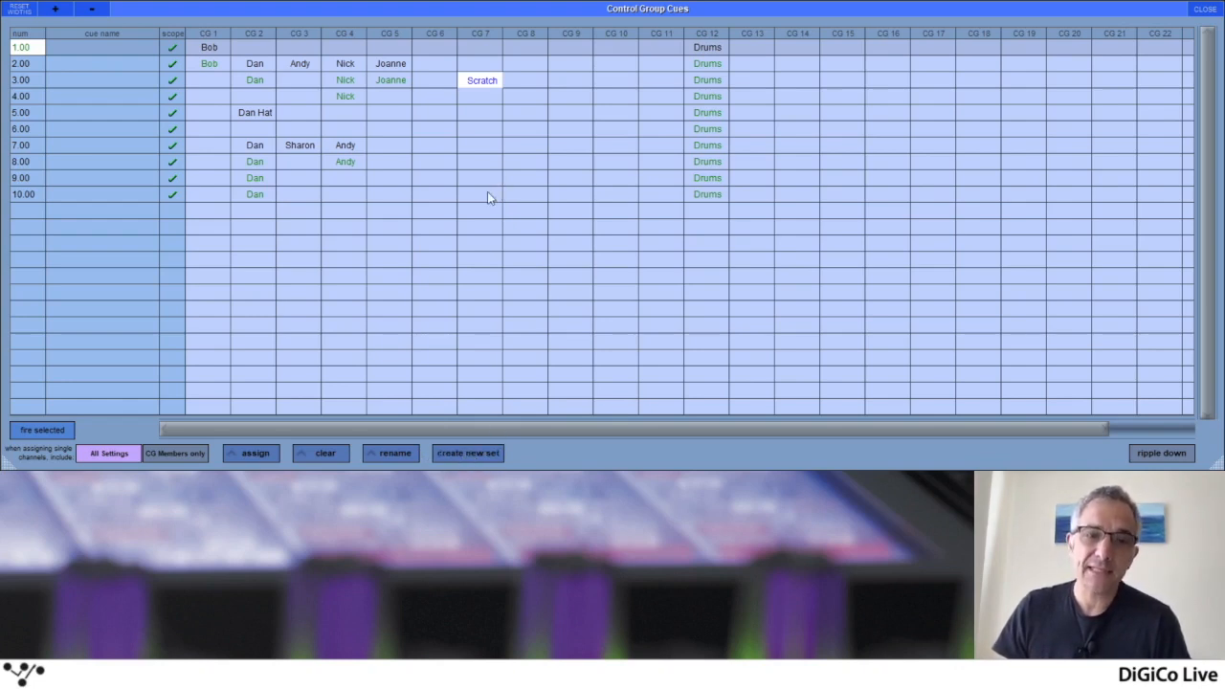
{"action": "left_click", "coordinate": [268, 452]}
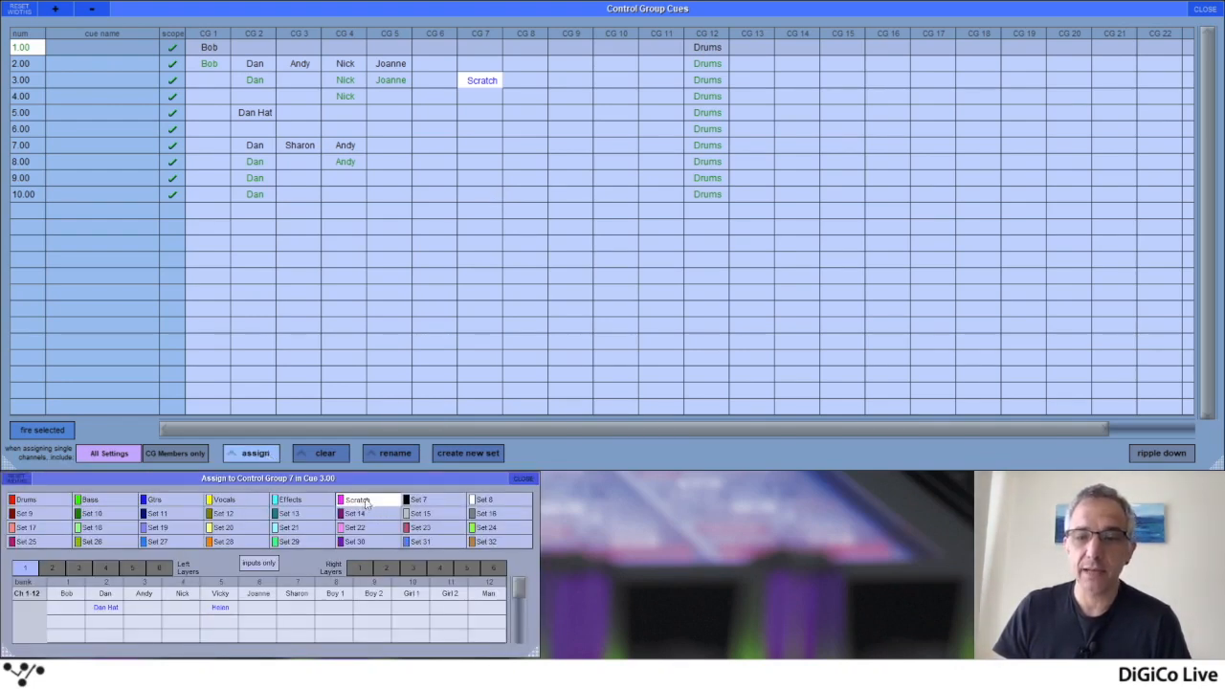
{"action": "left_click", "coordinate": [364, 570]}
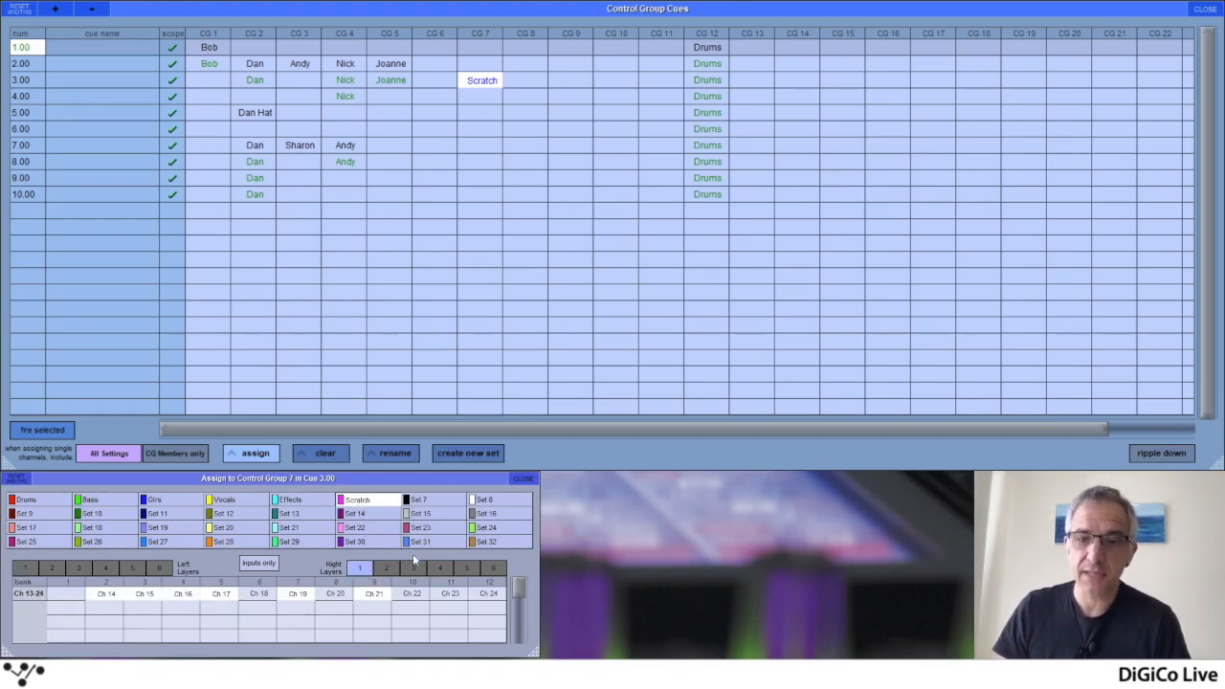
Assign the Scratch set to CG 7 in cue 5.00 only, and turn ripple down back on
{"action": "left_click", "coordinate": [479, 113]}
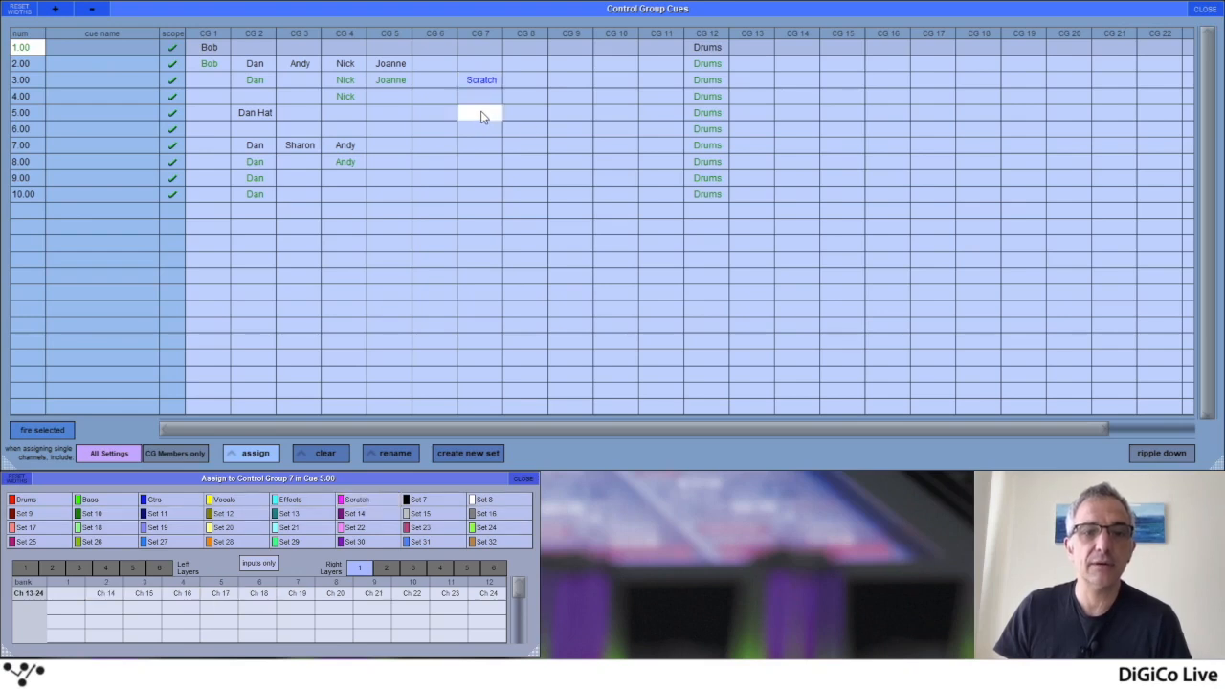
{"action": "left_click", "coordinate": [368, 500]}
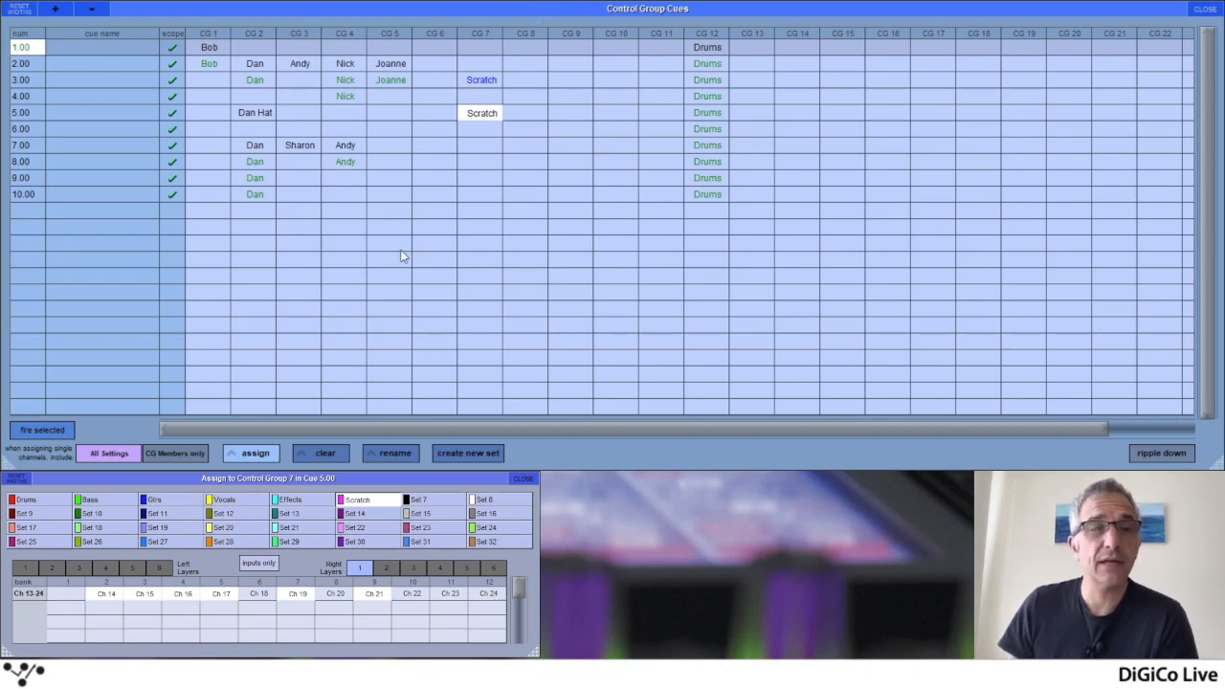
{"action": "left_click", "coordinate": [1155, 452]}
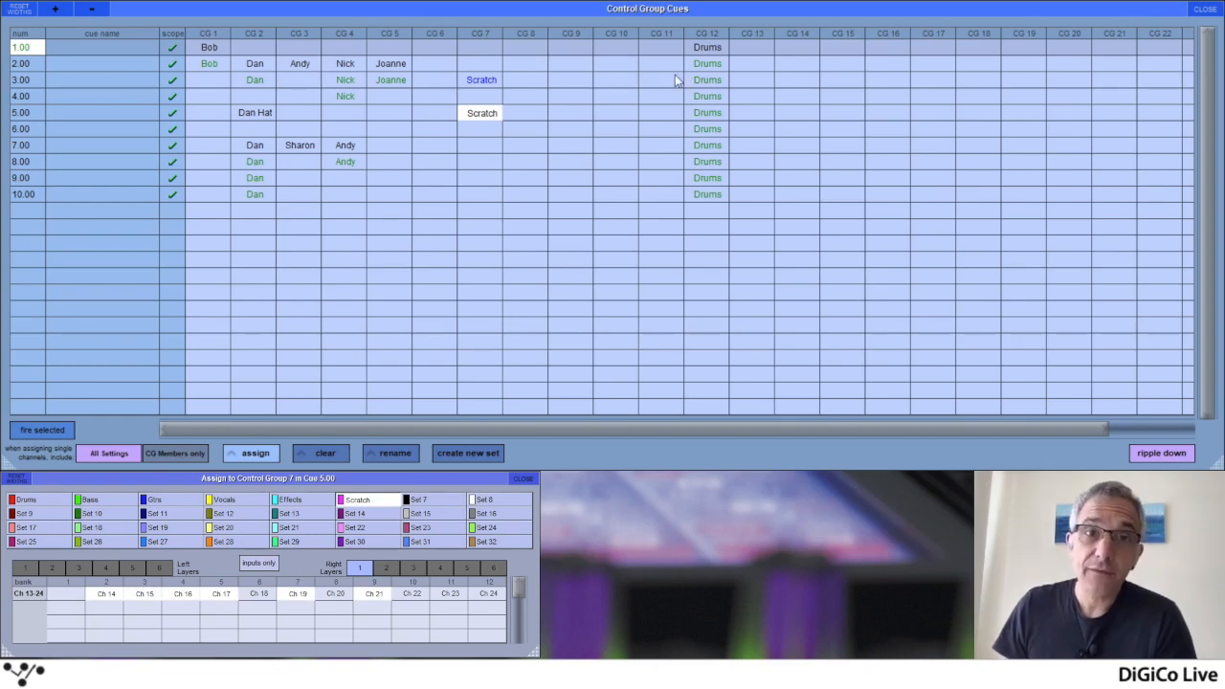
Switch single-channel assignment between CG Members only and All Settings, ending on All Settings, and show the first left layer
{"action": "left_click", "coordinate": [176, 453]}
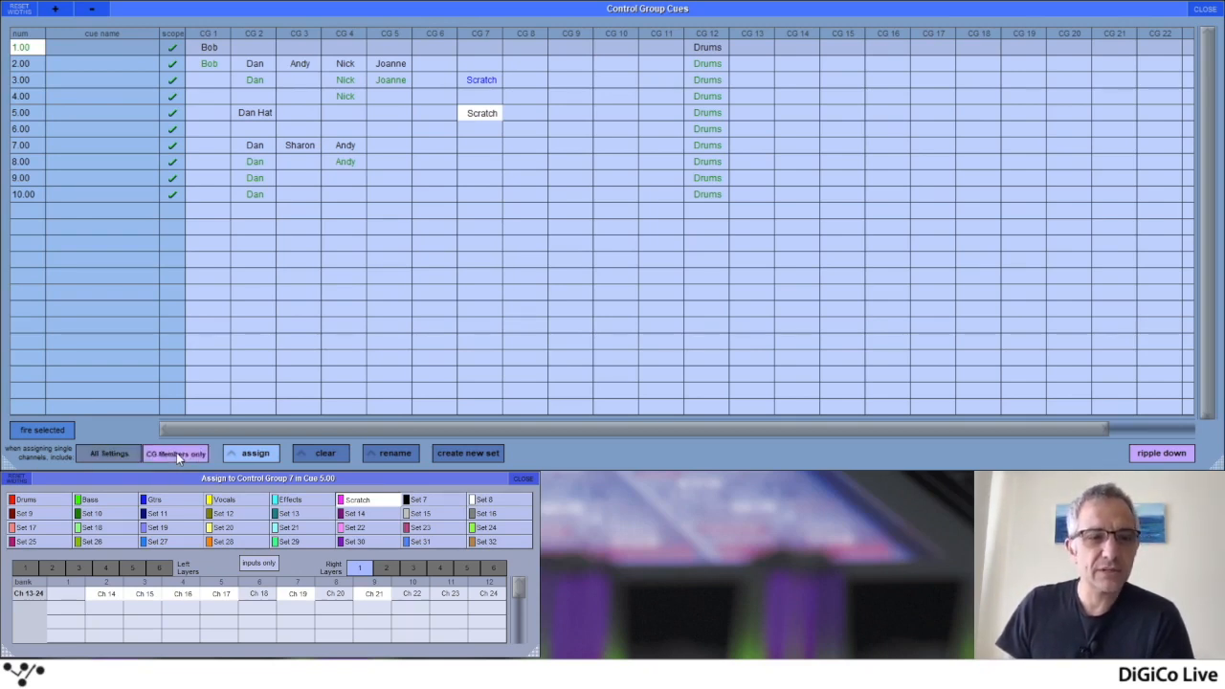
{"action": "left_click", "coordinate": [121, 451]}
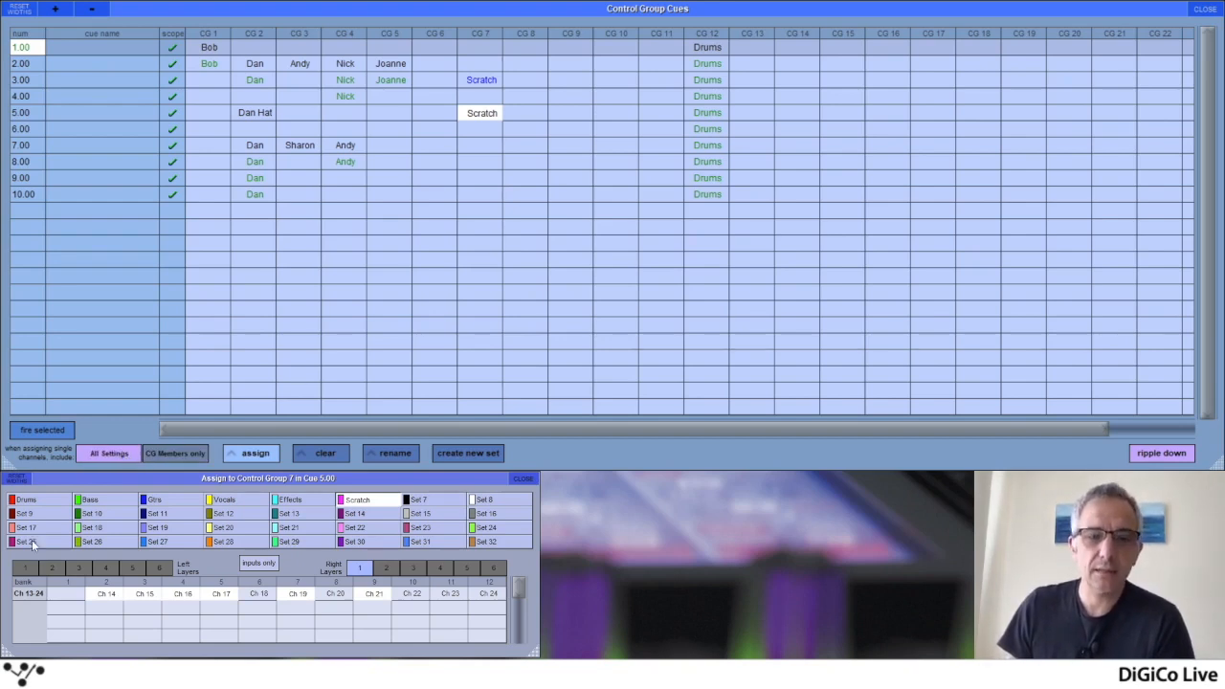
{"action": "left_click", "coordinate": [24, 569]}
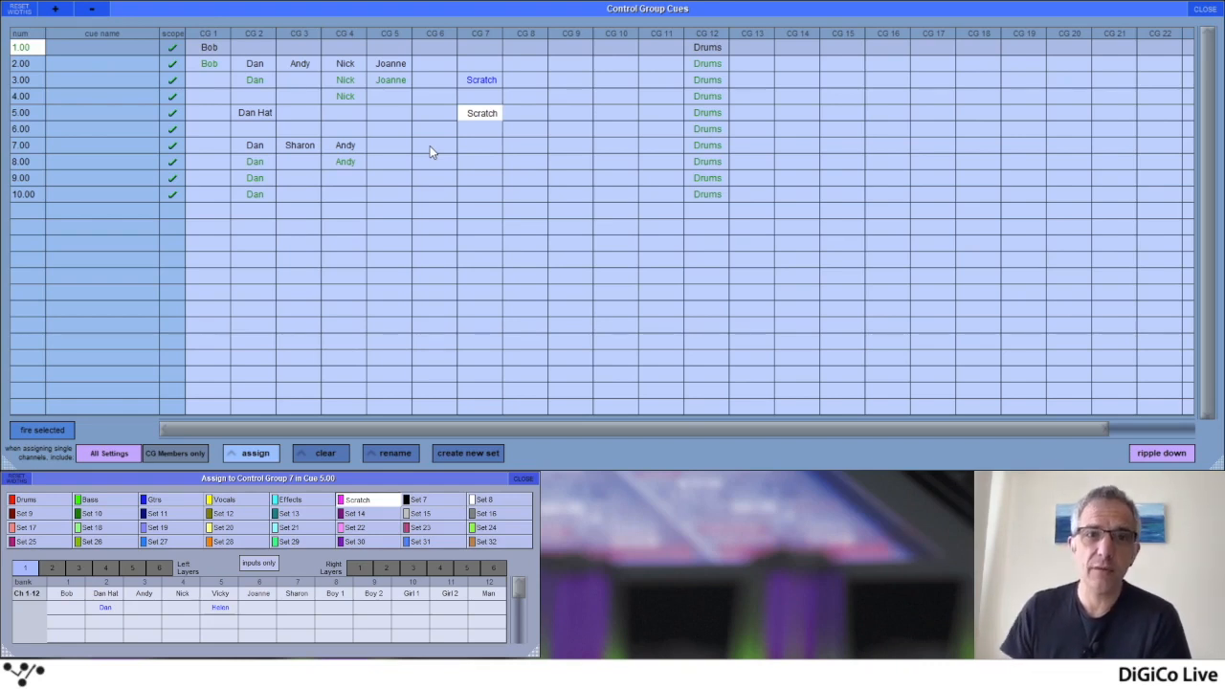
{"action": "left_click", "coordinate": [176, 456]}
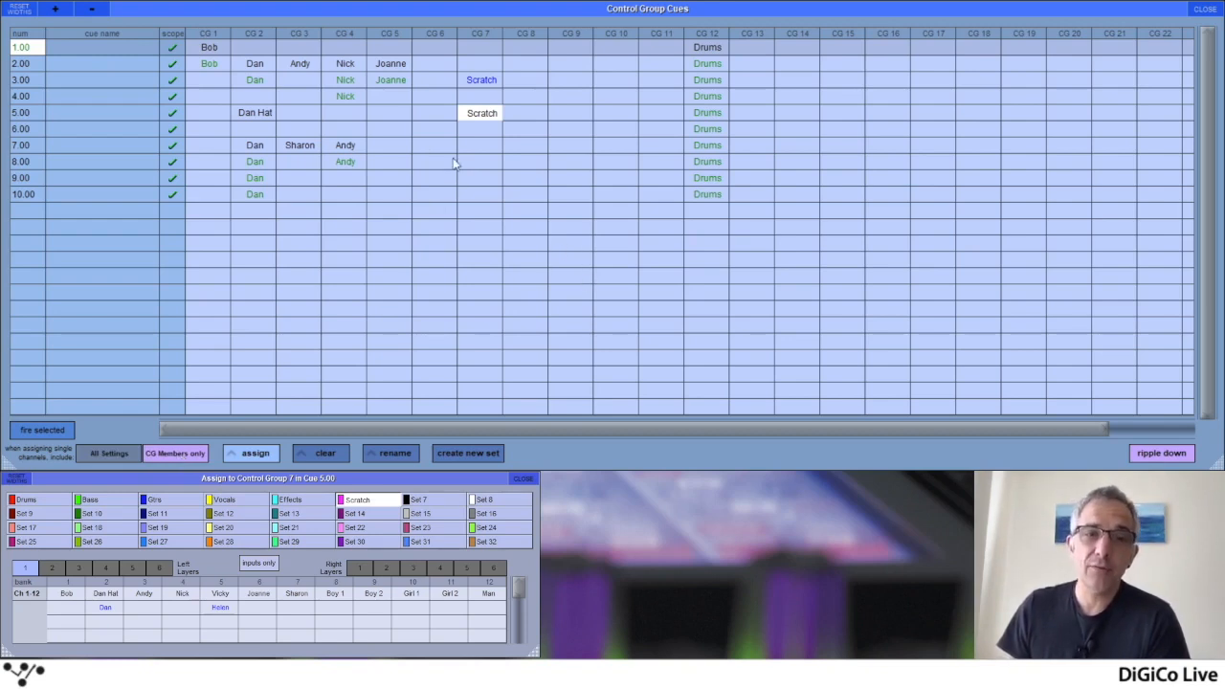
{"action": "left_click", "coordinate": [117, 454]}
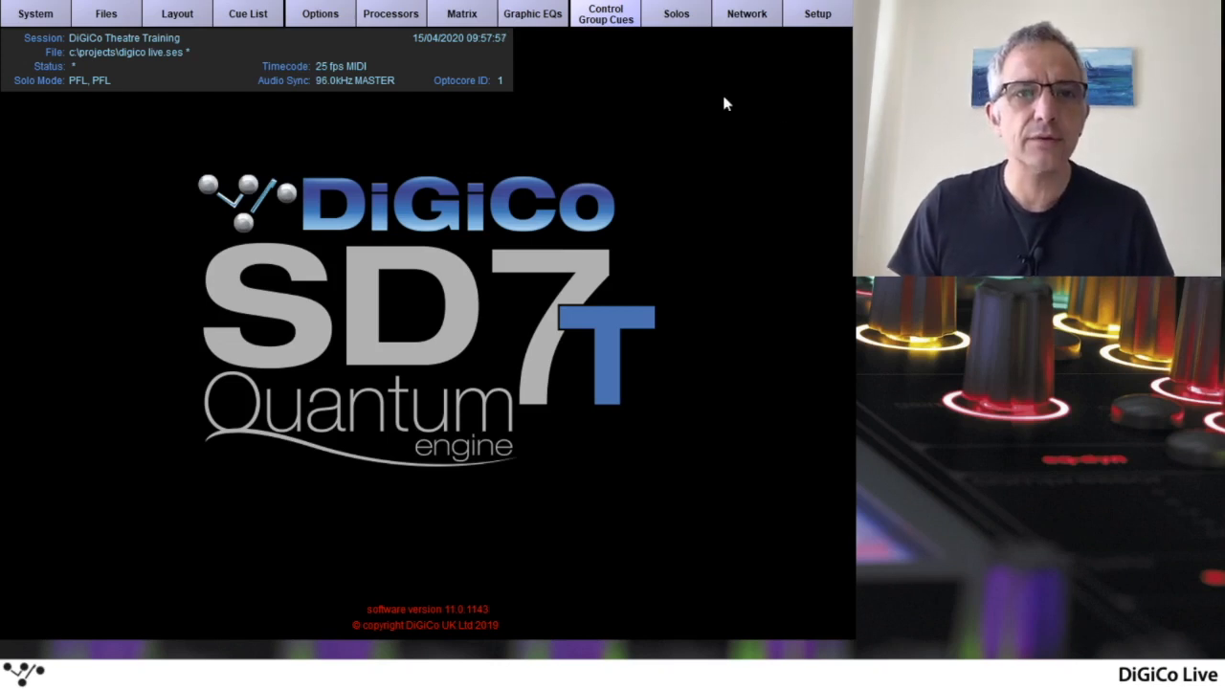
Open the Cue List and look into the External Control settings
{"action": "left_click", "coordinate": [251, 17]}
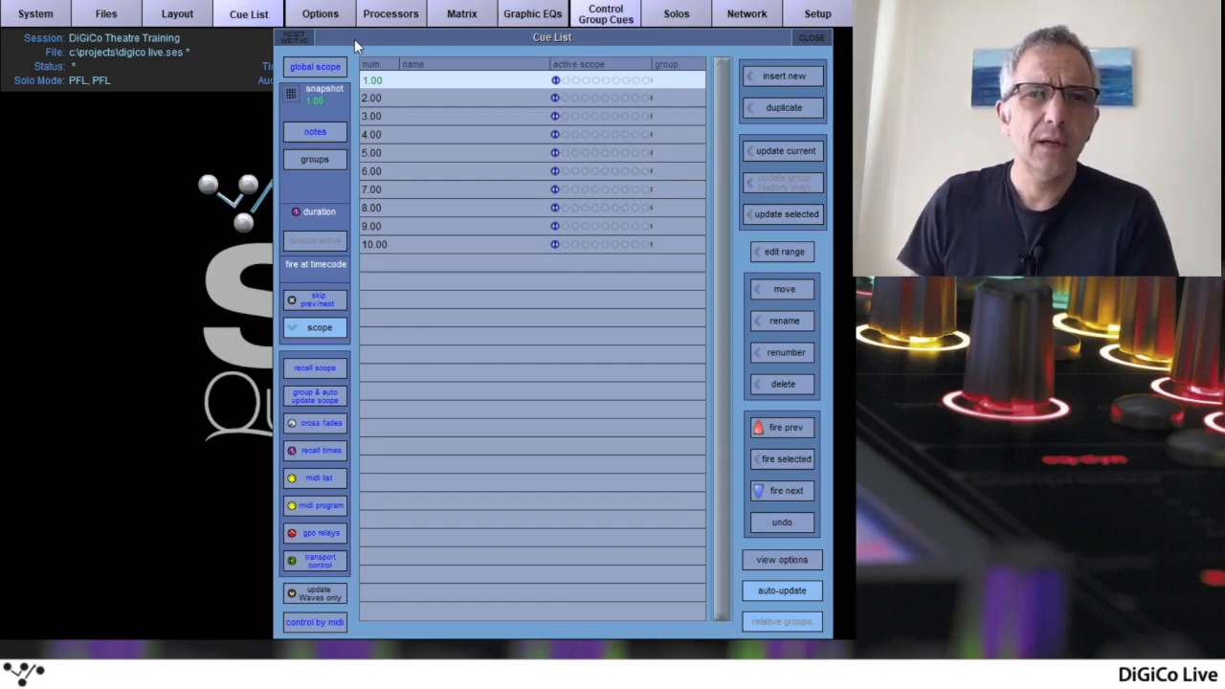
{"action": "left_click", "coordinate": [825, 23]}
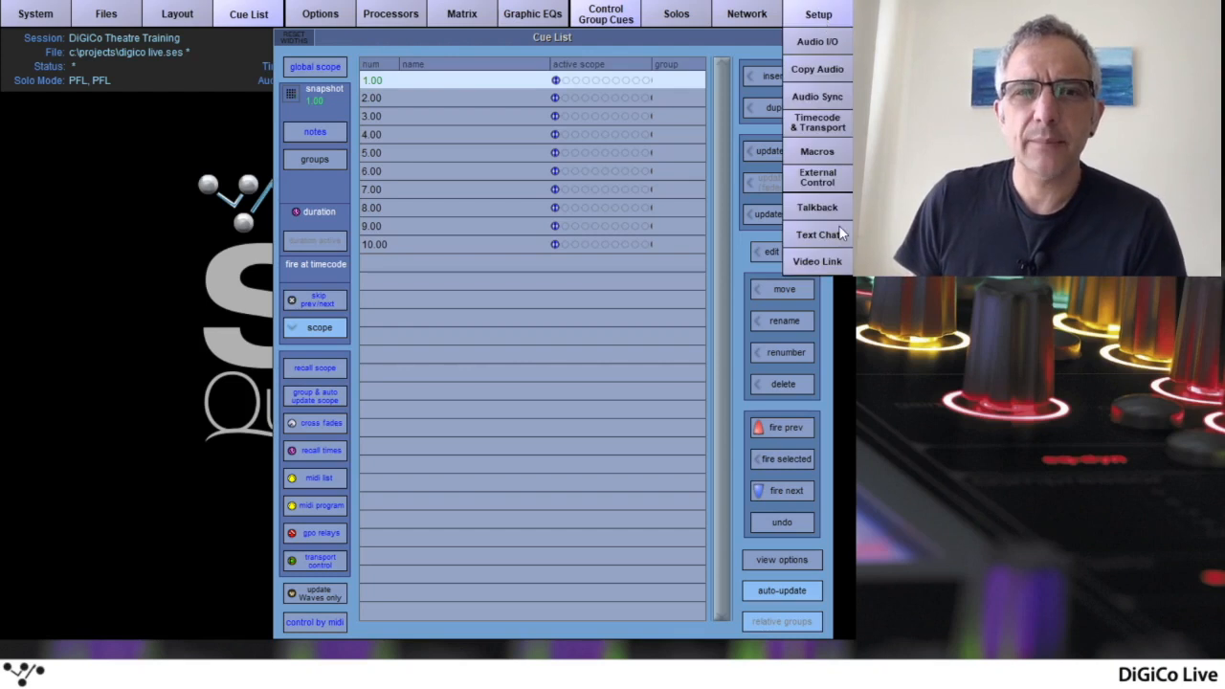
{"action": "left_click", "coordinate": [829, 184]}
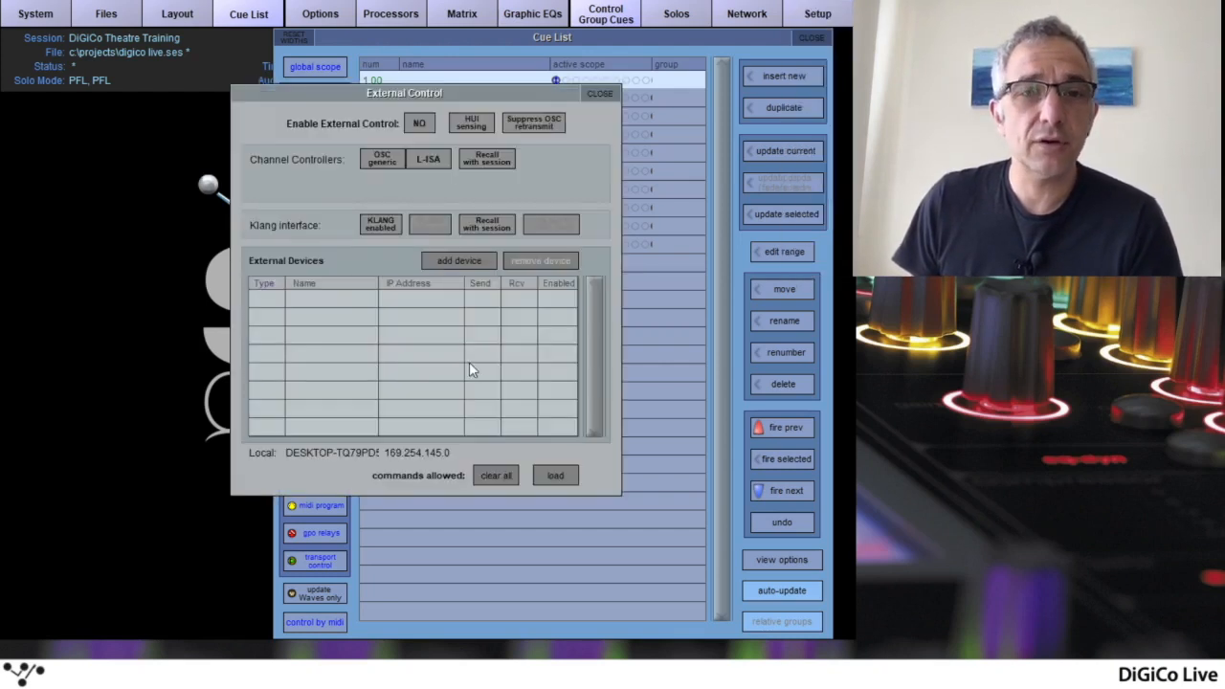
{"action": "left_click", "coordinate": [601, 95]}
Check the frame rate and timecode source in the Timecode & Transport settings
{"action": "left_click", "coordinate": [818, 14]}
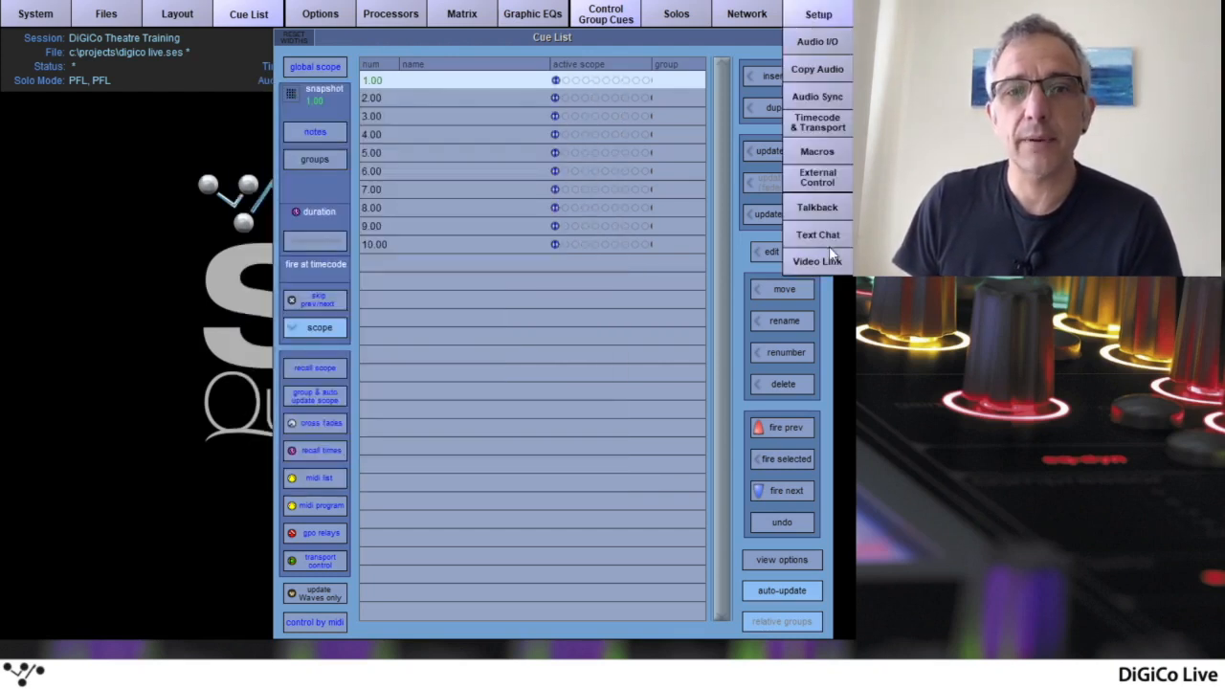
{"action": "left_click", "coordinate": [829, 127]}
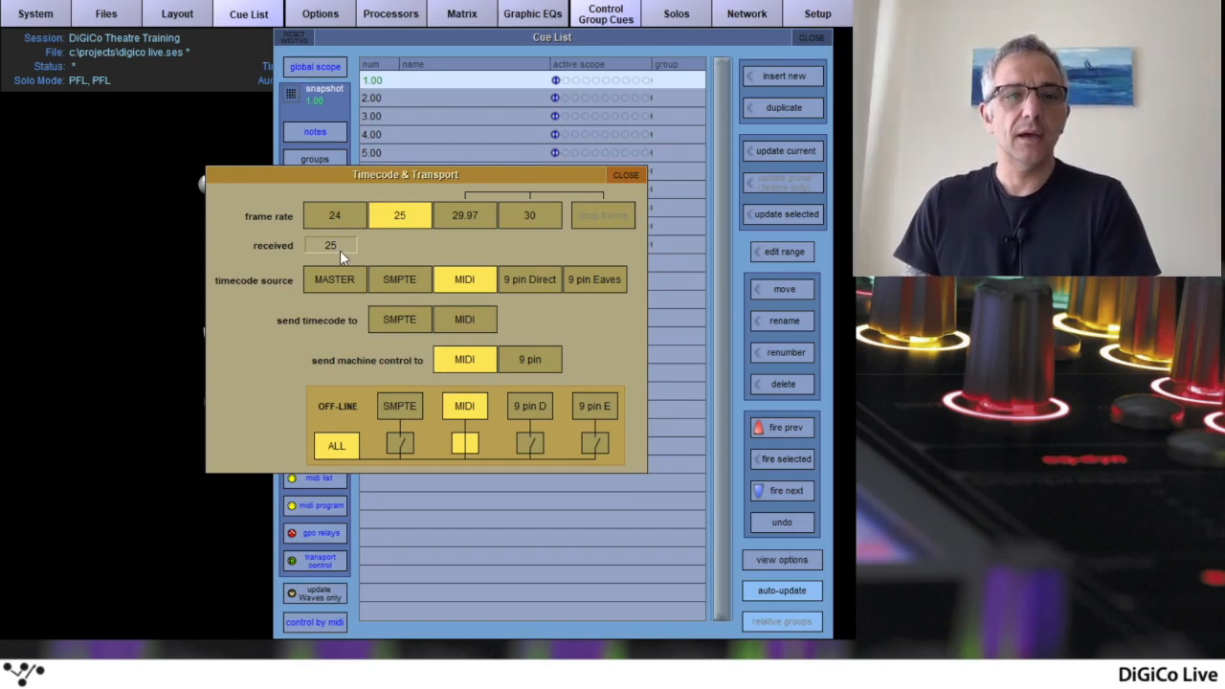
{"action": "left_click", "coordinate": [628, 176]}
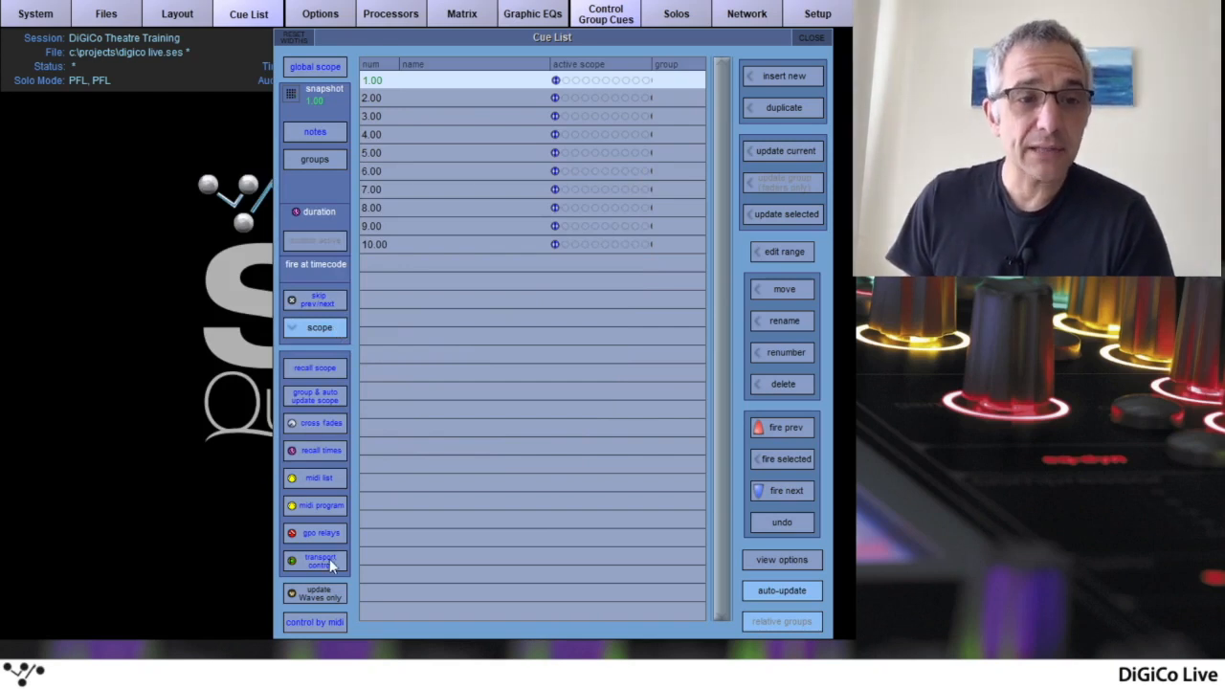
Set the duration of cue 5.00 to 5 seconds in Cue Recall Times
{"action": "left_click", "coordinate": [320, 451]}
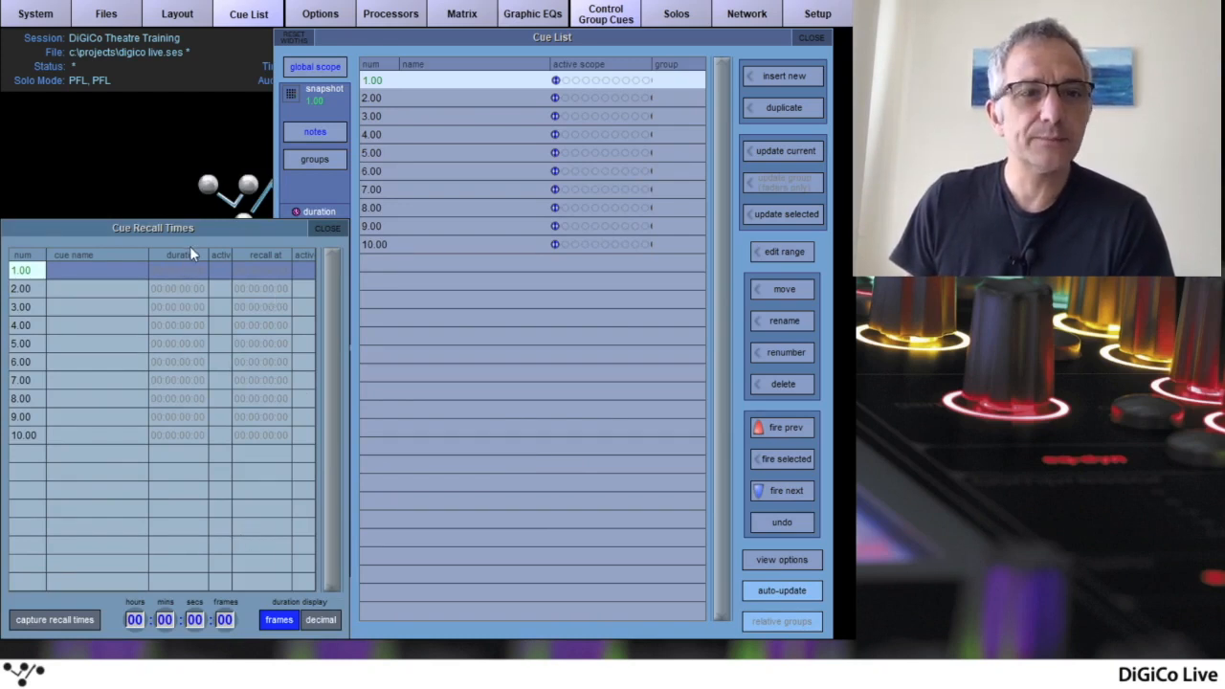
{"action": "left_click", "coordinate": [181, 346]}
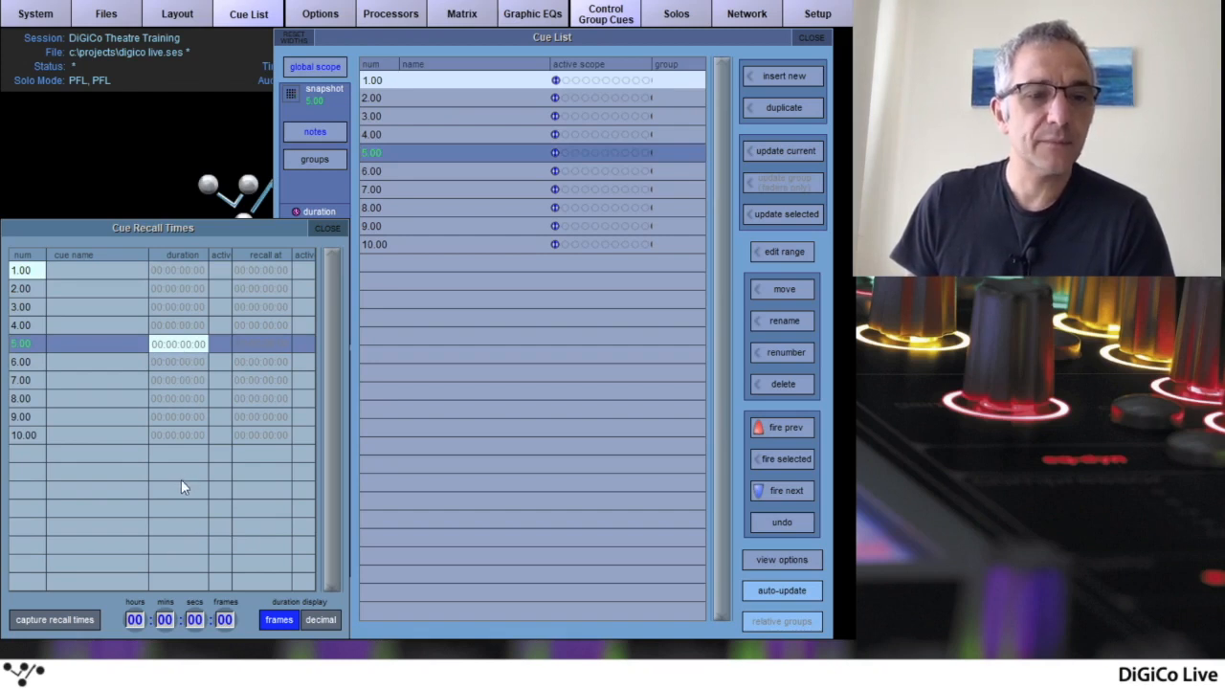
{"action": "left_click", "coordinate": [194, 619]}
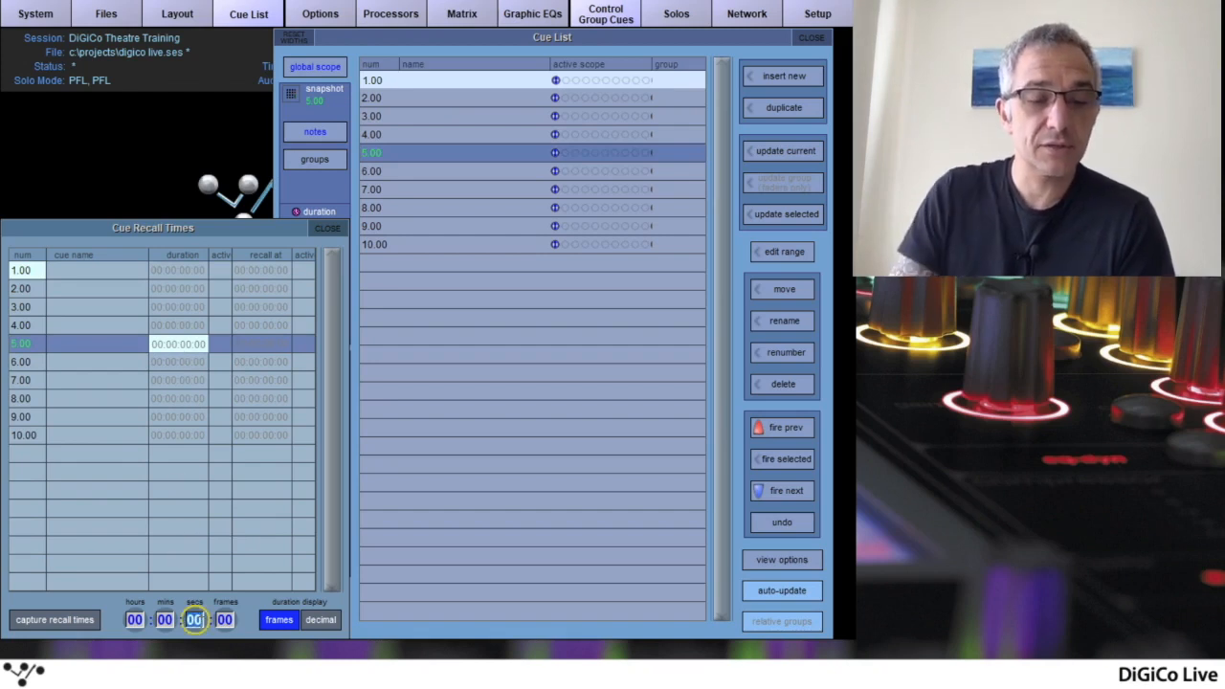
{"action": "type", "text": "5"}
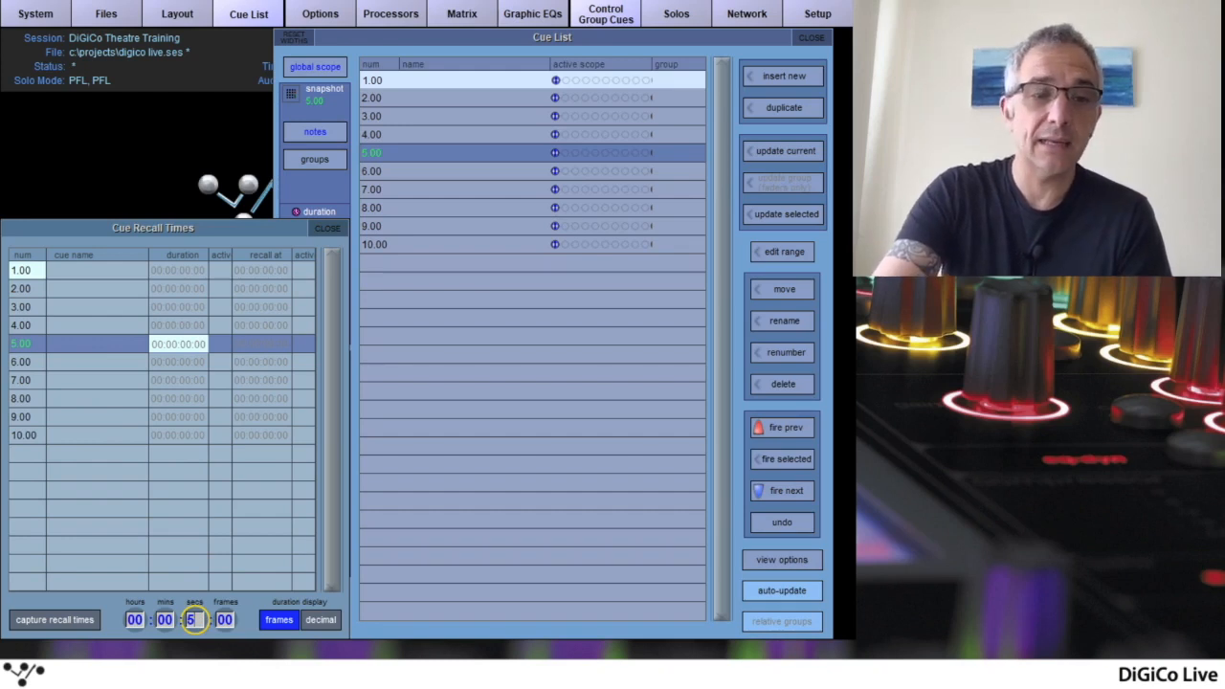
{"action": "key", "text": "Return"}
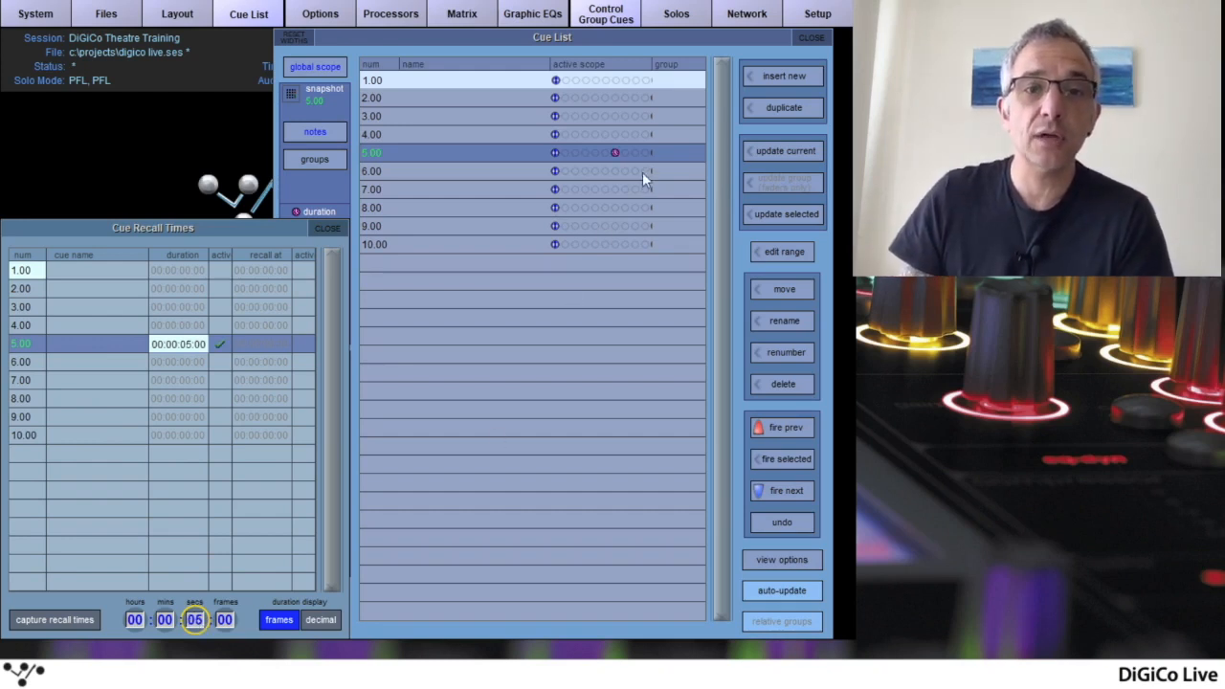
Test the timed cue by firing cue 4.00 and cue 5.00, and move the recall times window off the snapshot duration display
{"action": "left_click", "coordinate": [786, 427]}
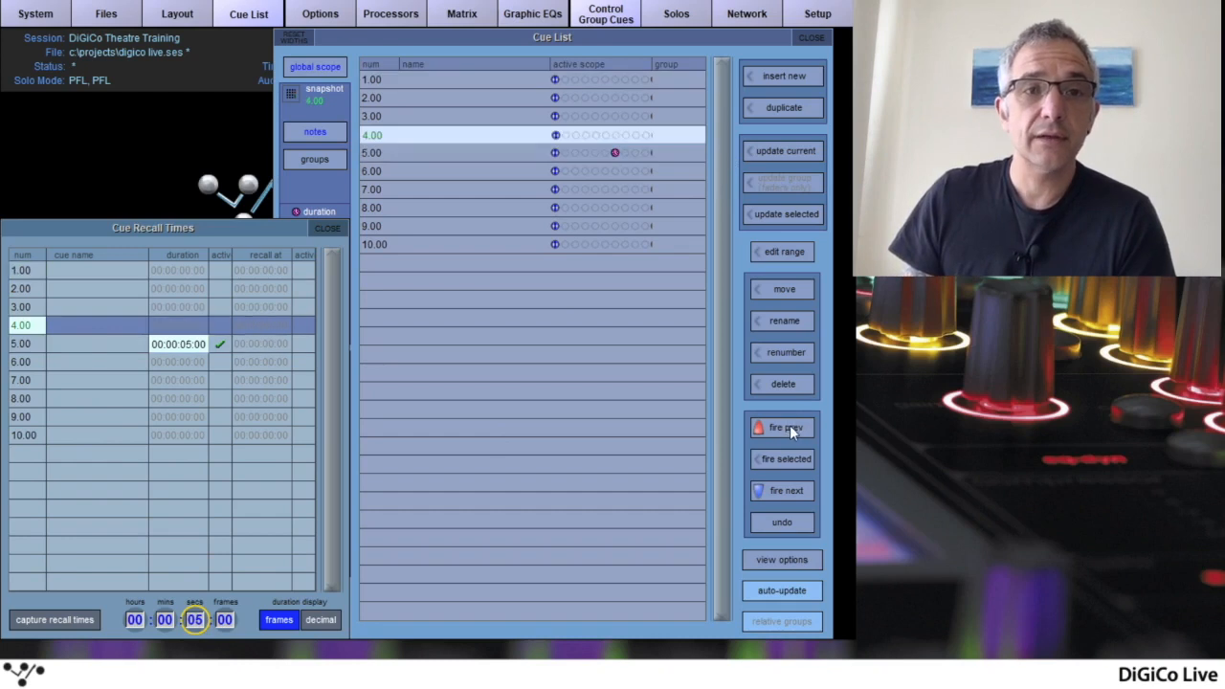
{"action": "left_click", "coordinate": [785, 492]}
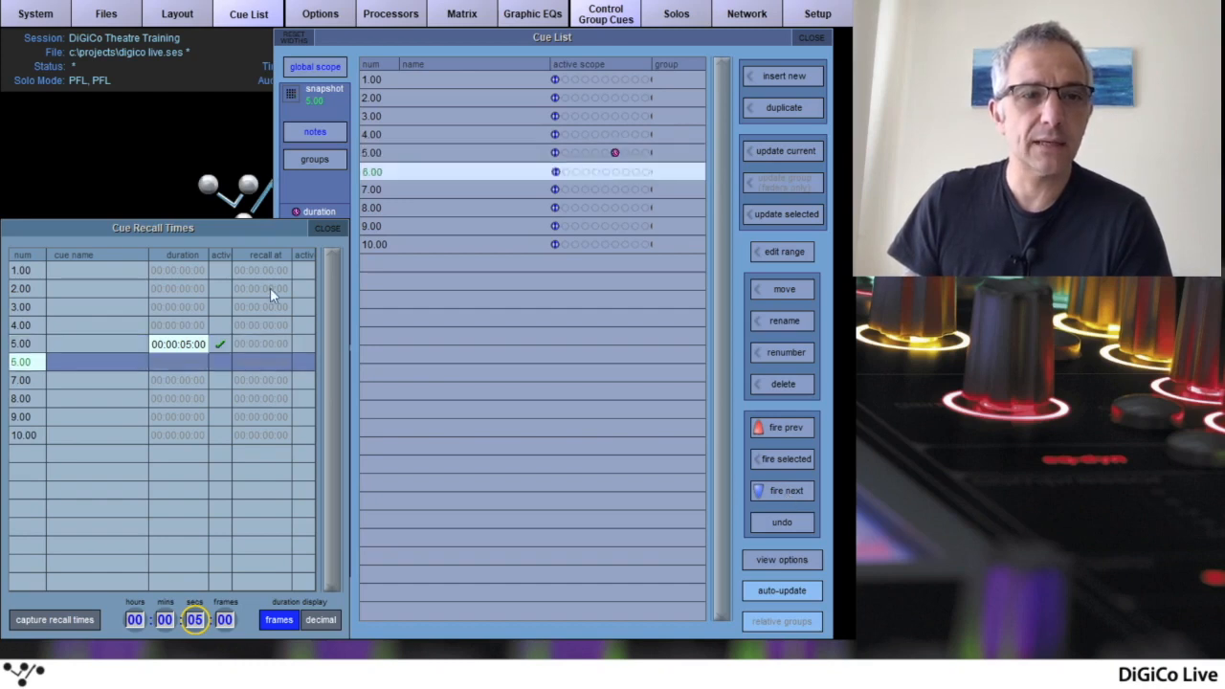
{"action": "left_click_drag", "start_coordinate": [260, 223], "coordinate": [699, 277]}
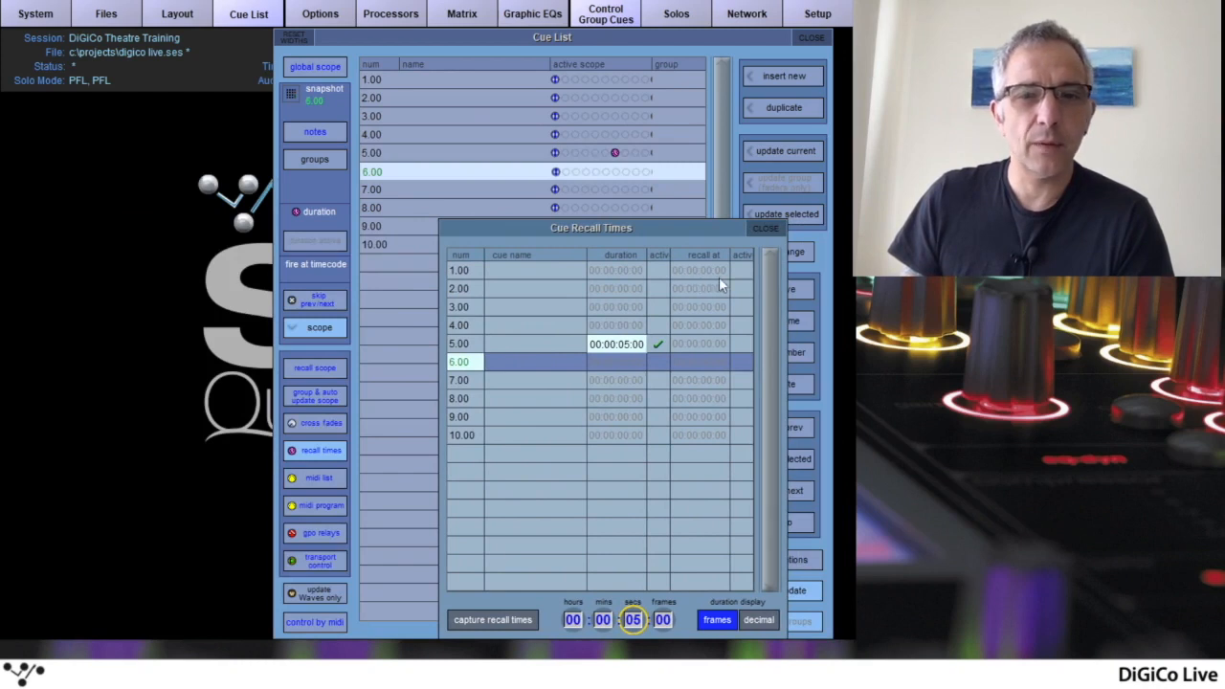
Fire back to cue 5.00 and make its duration active, keeping the recall times window clear of the cue list
{"action": "left_click", "coordinate": [794, 429]}
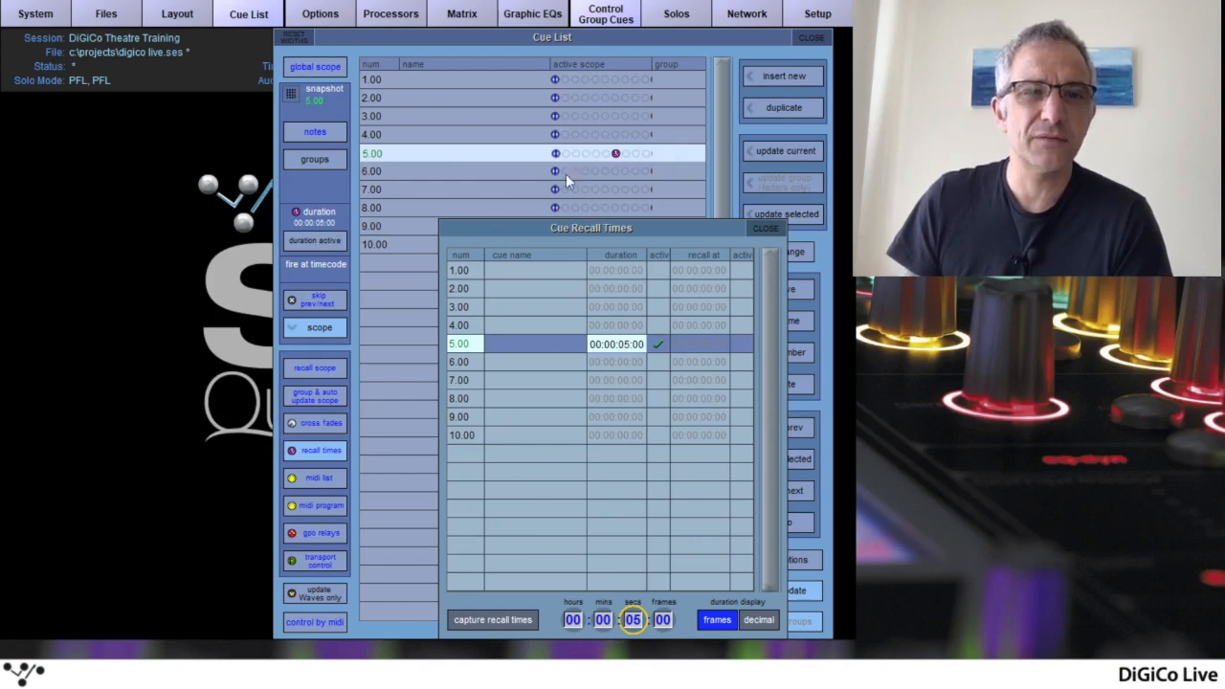
{"action": "left_click_drag", "start_coordinate": [665, 225], "coordinate": [372, 226]}
{"action": "left_click_drag", "start_coordinate": [287, 236], "coordinate": [591, 224]}
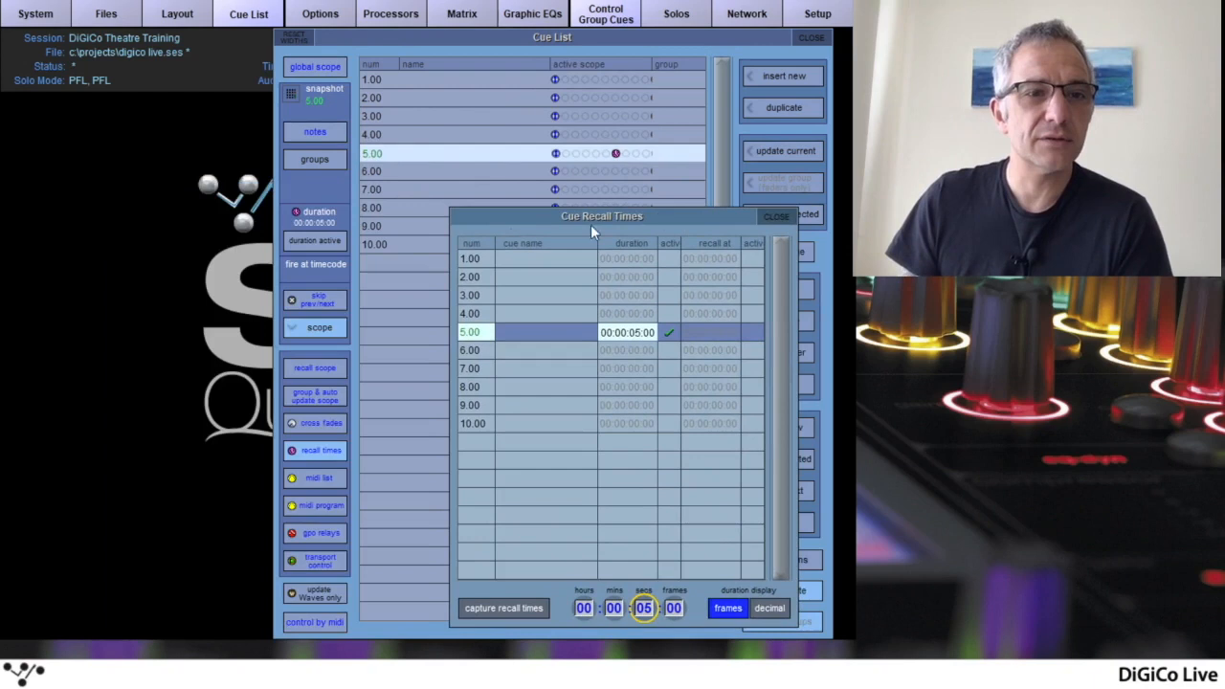
{"action": "left_click", "coordinate": [325, 240]}
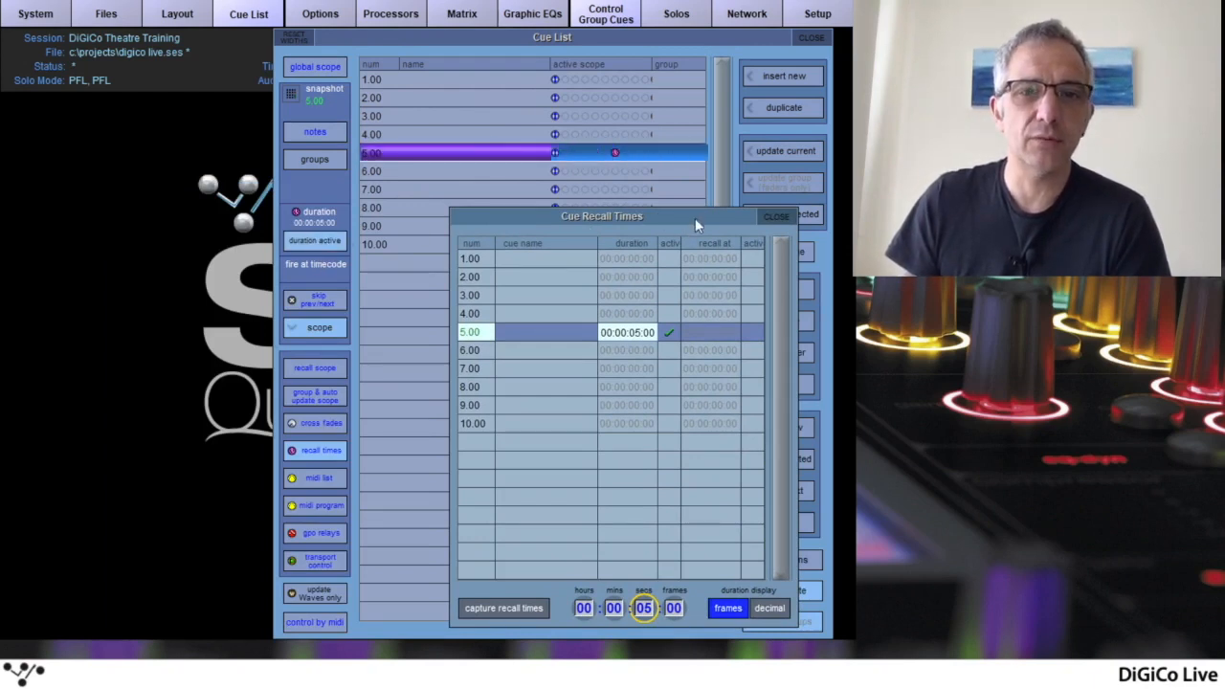
{"action": "left_click_drag", "start_coordinate": [692, 216], "coordinate": [246, 197]}
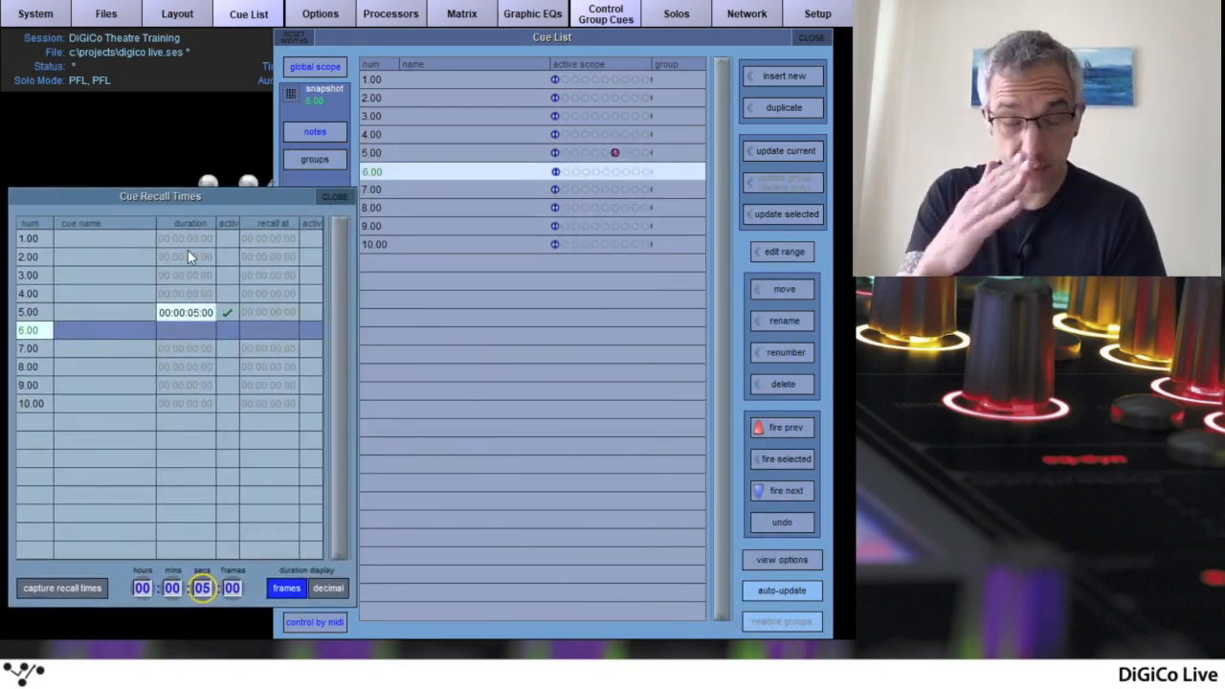
Deactivate the duration of cue 5.00 and change its value to 00:10:05:00
{"action": "left_click", "coordinate": [224, 313]}
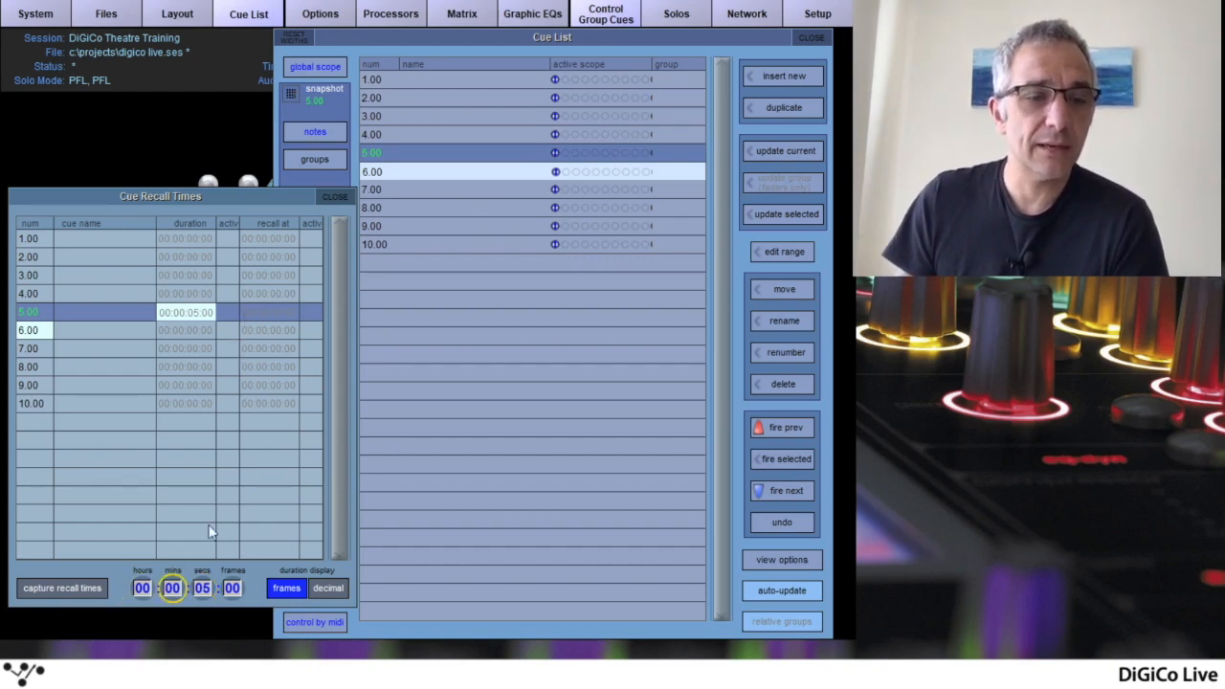
{"action": "left_click", "coordinate": [142, 588]}
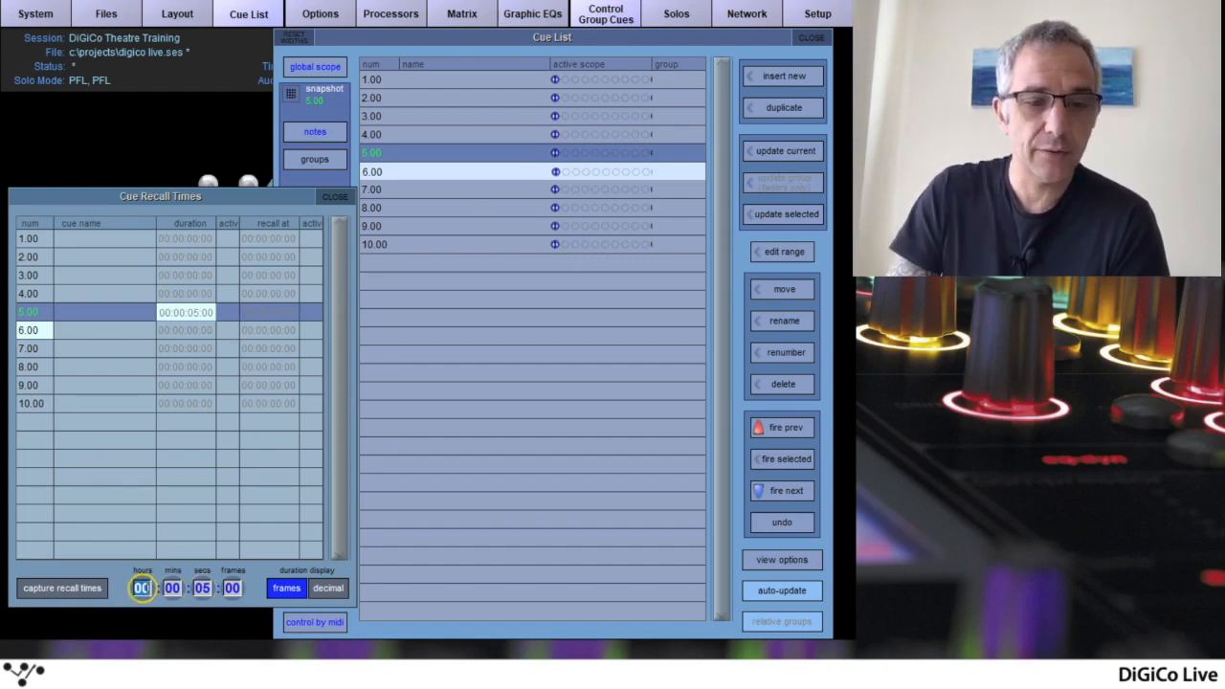
{"action": "type", "text": "10"}
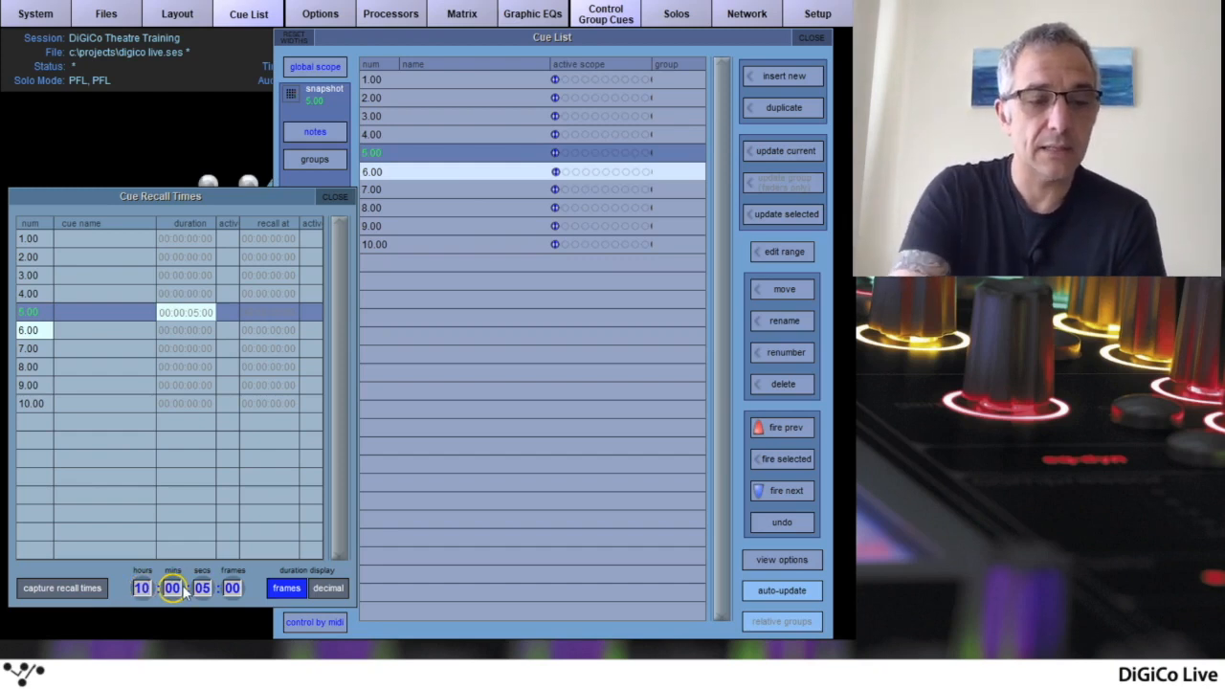
{"action": "left_click", "coordinate": [182, 589]}
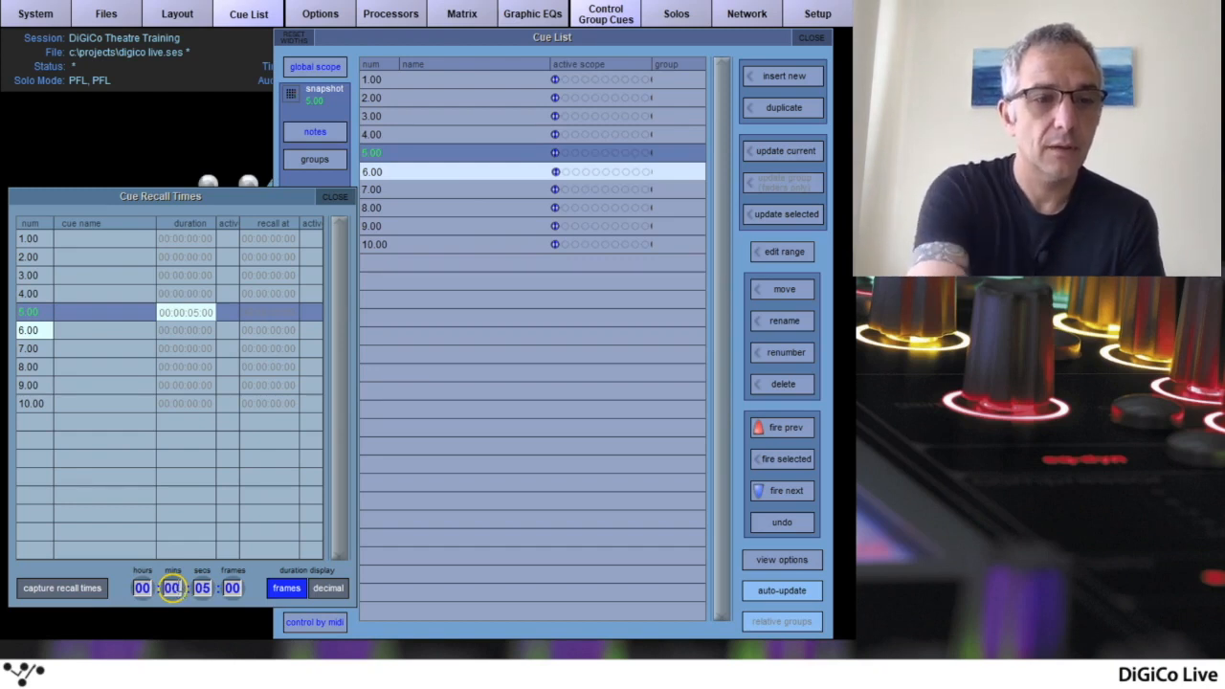
{"action": "type", "text": "10"}
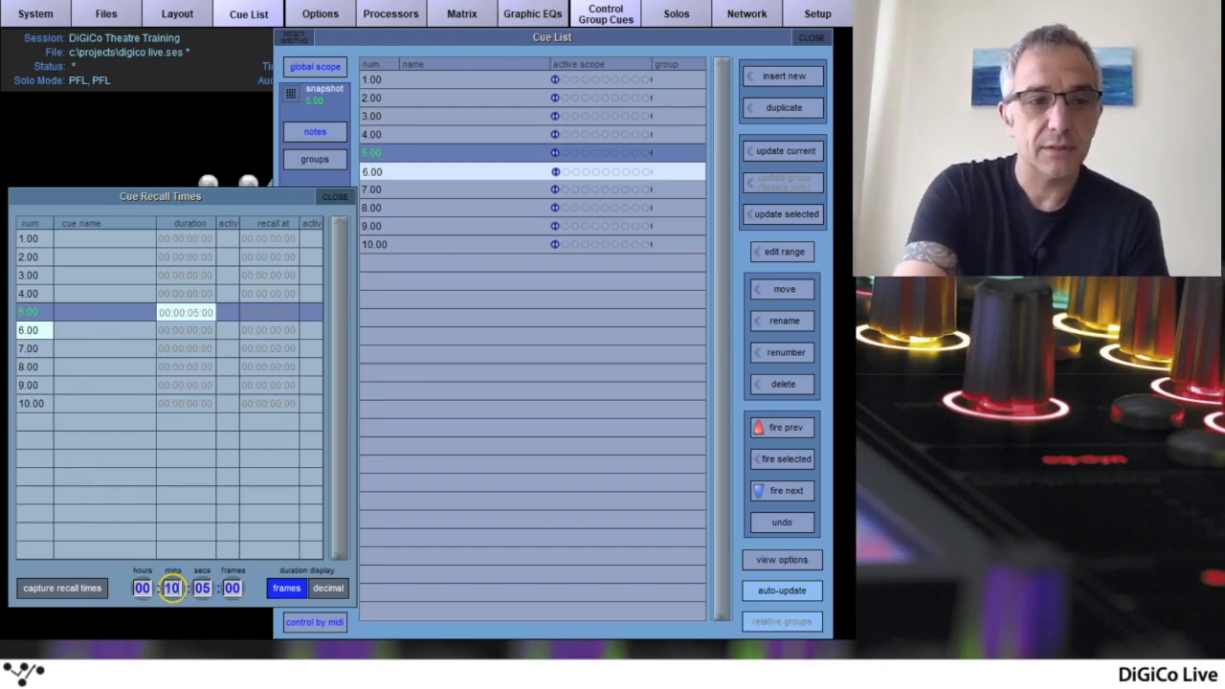
{"action": "key", "text": "Return"}
{"action": "left_click", "coordinate": [202, 588]}
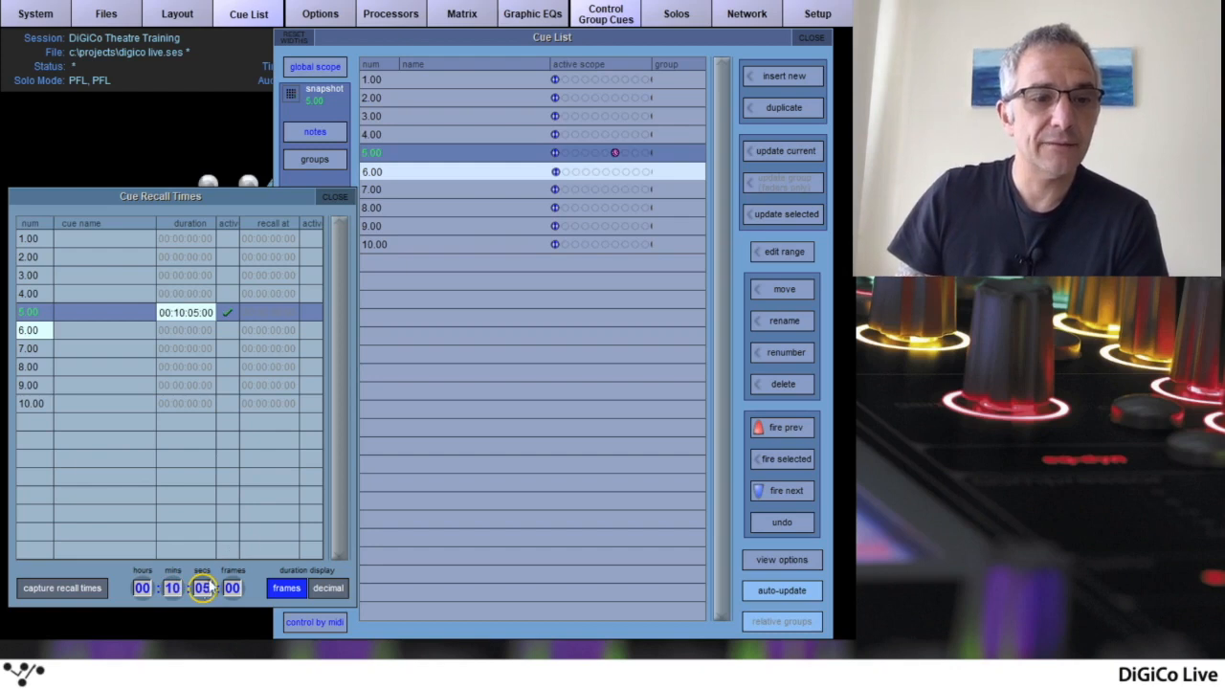
Deactivate the duration of cue 5.00 and activate its timecode recall time with a value of 00:10:00:00
{"action": "left_click", "coordinate": [287, 314]}
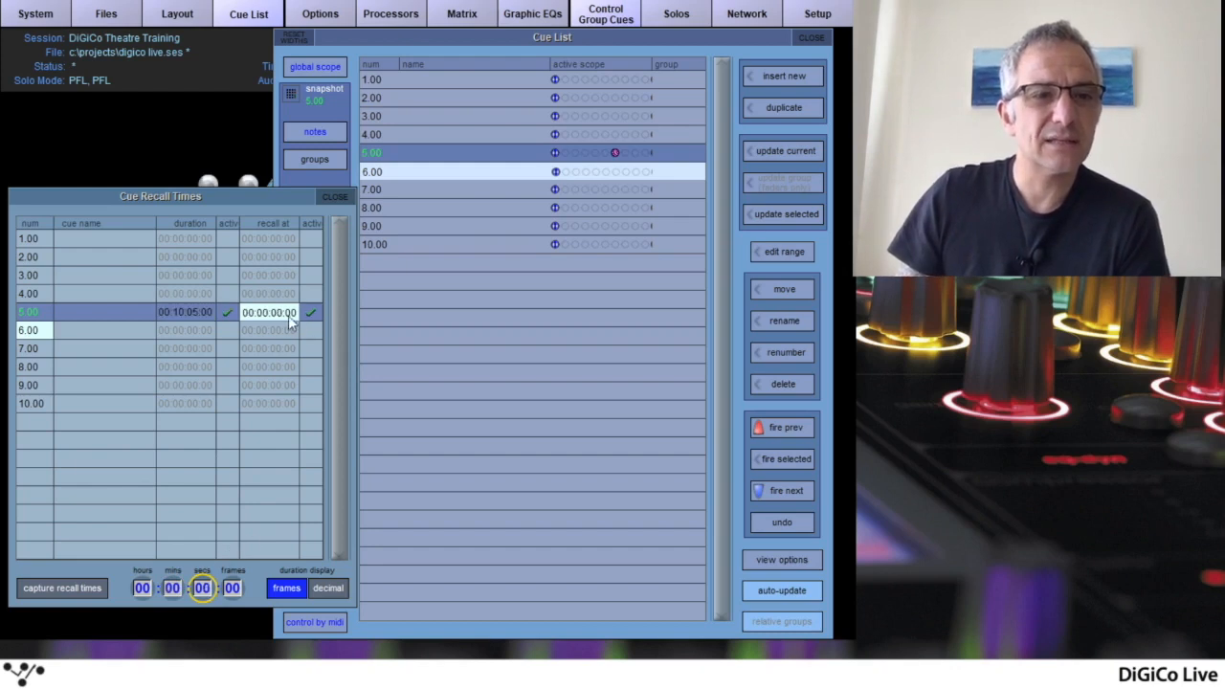
{"action": "left_click", "coordinate": [177, 314]}
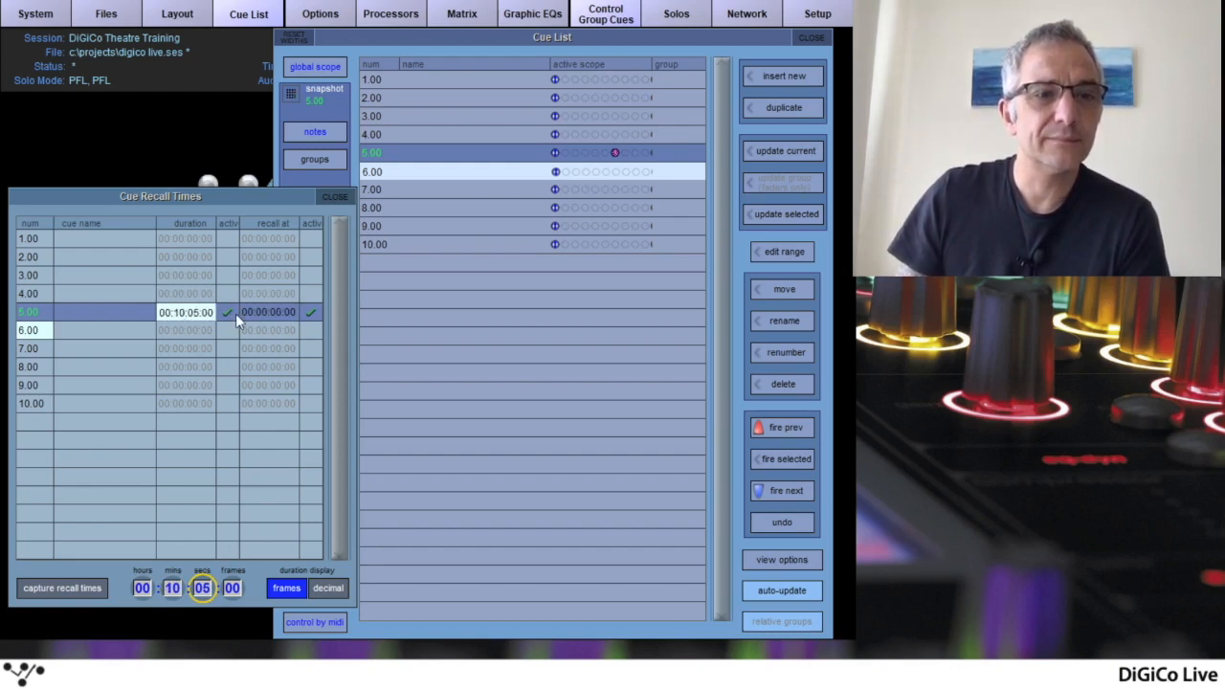
{"action": "left_click", "coordinate": [261, 310]}
{"action": "left_click", "coordinate": [141, 589]}
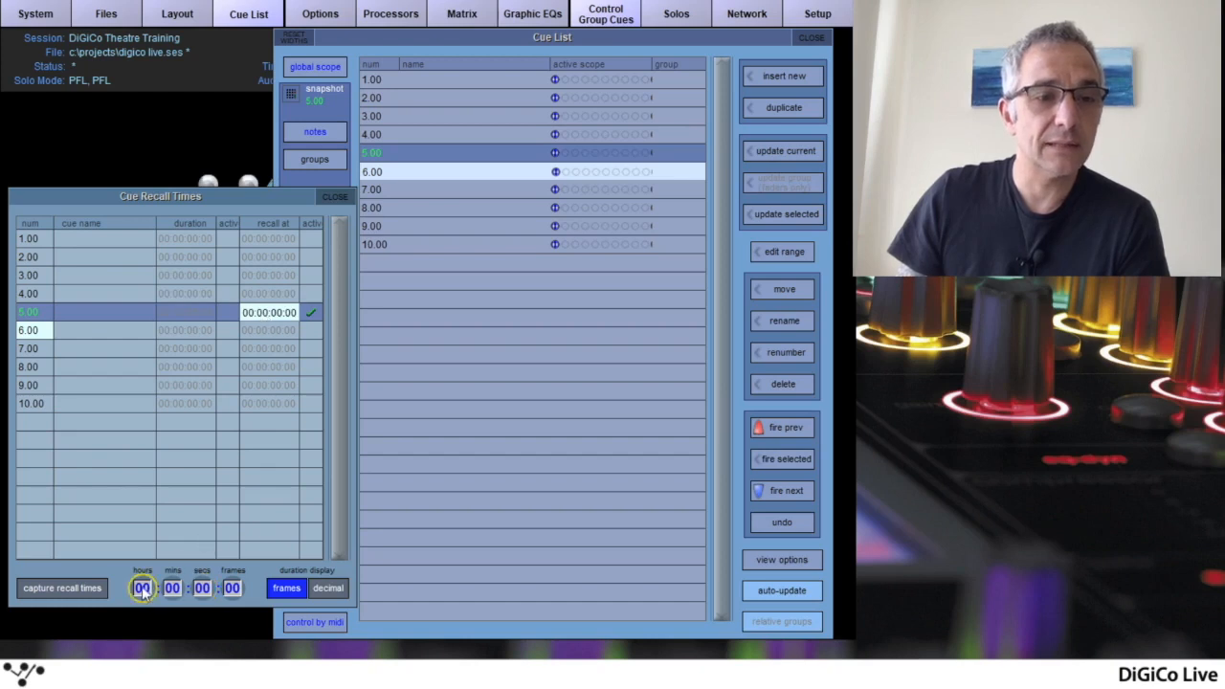
{"action": "left_click", "coordinate": [172, 588]}
{"action": "type", "text": "10"}
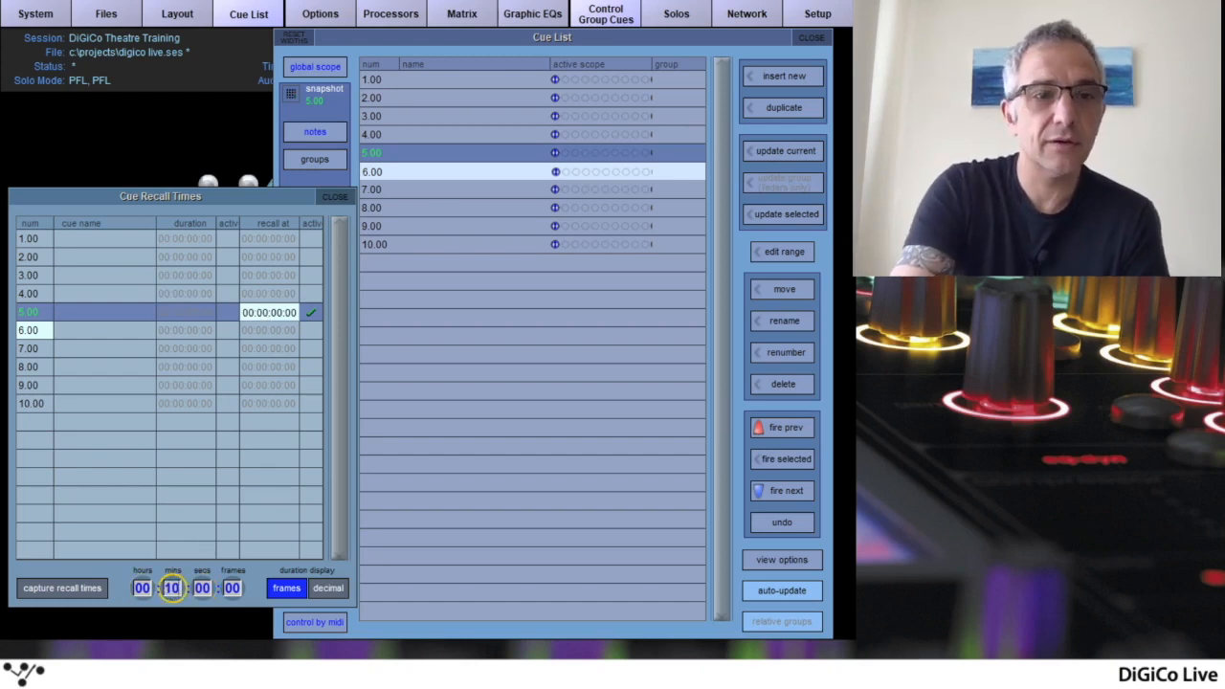
{"action": "key", "text": "Tab"}
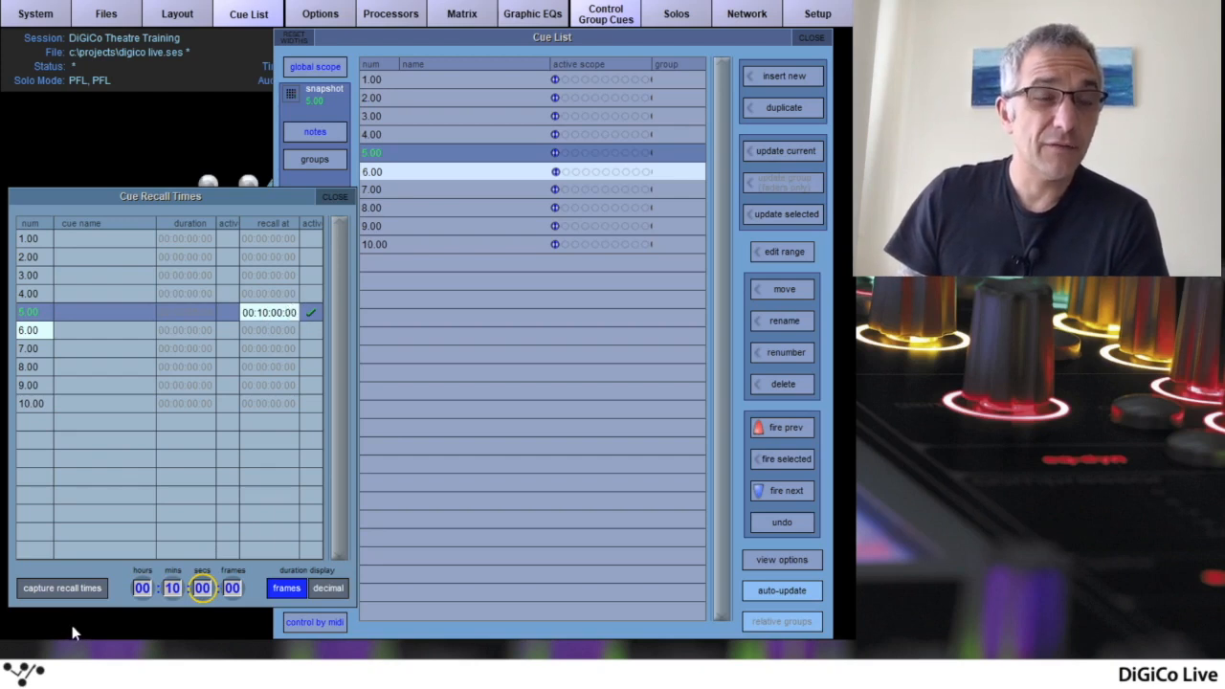
{"action": "left_click", "coordinate": [173, 588]}
{"action": "left_click", "coordinate": [133, 588]}
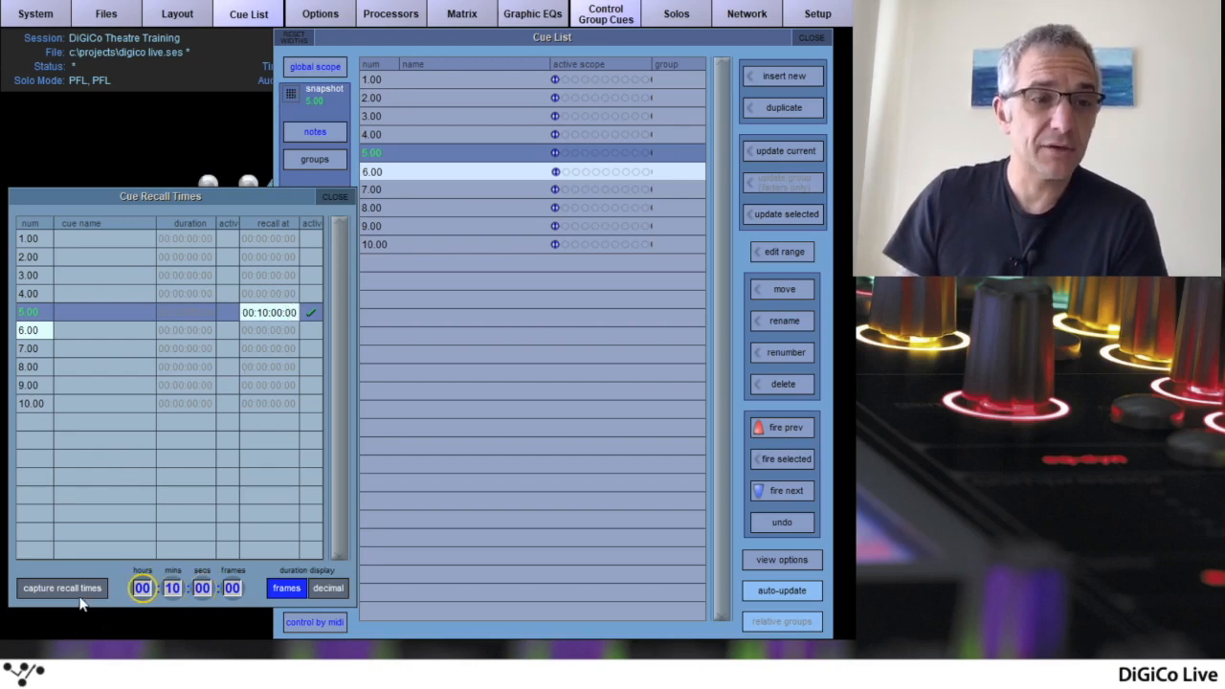
{"action": "left_click", "coordinate": [49, 583]}
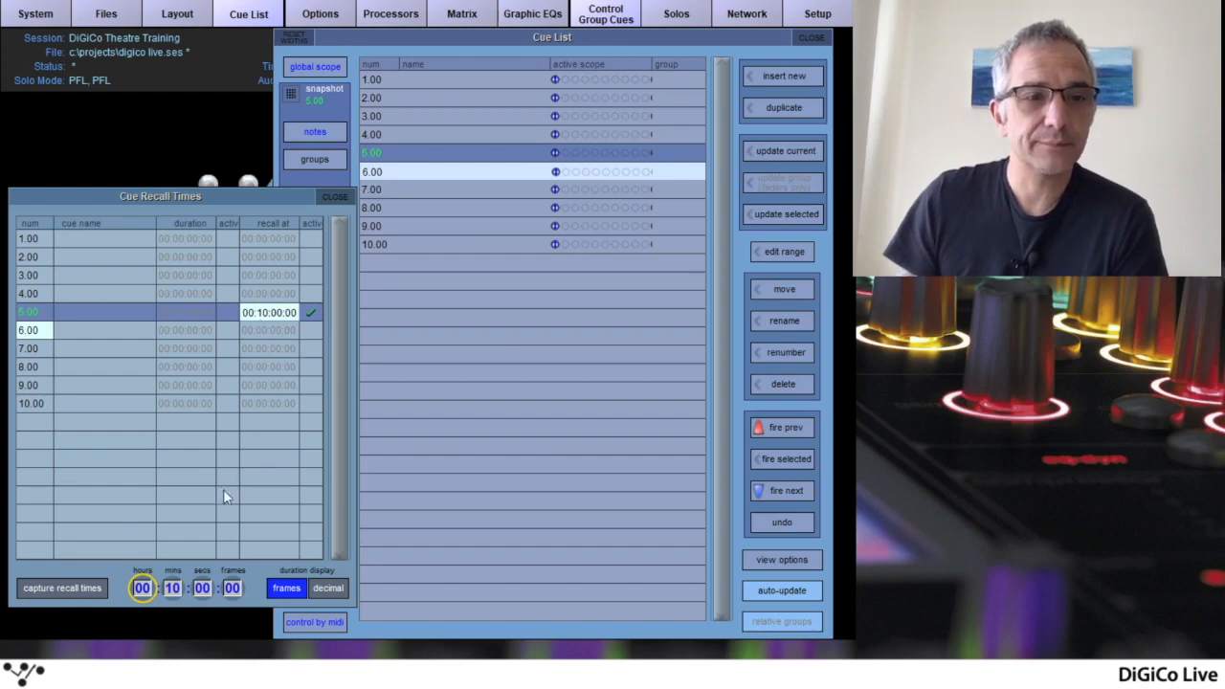
Show the timecode Transport Control, and close both it and the Cue Recall Times window
{"action": "left_click", "coordinate": [179, 17]}
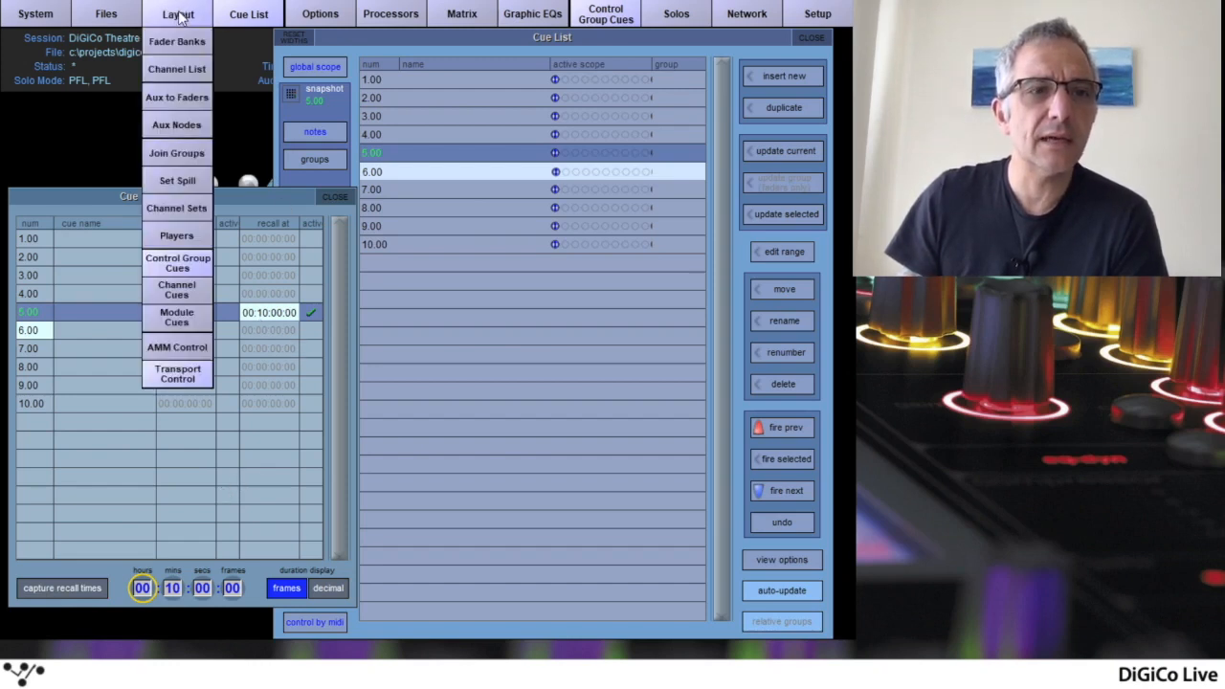
{"action": "left_click", "coordinate": [185, 381]}
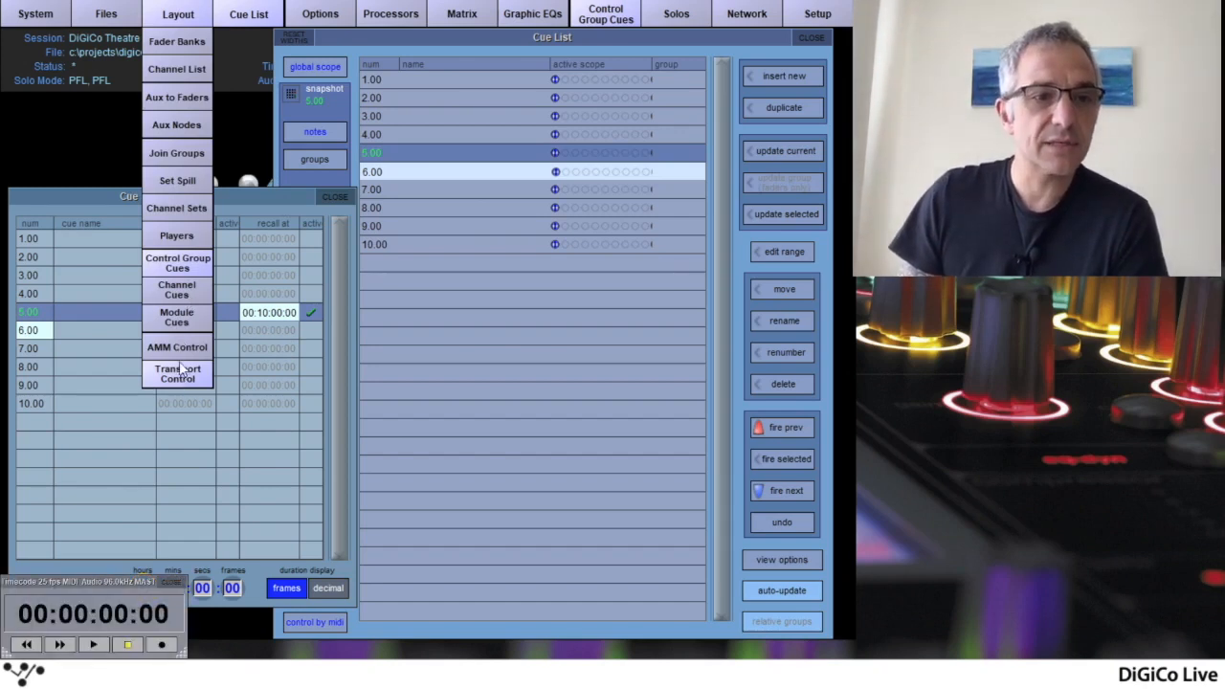
{"action": "left_click", "coordinate": [178, 17]}
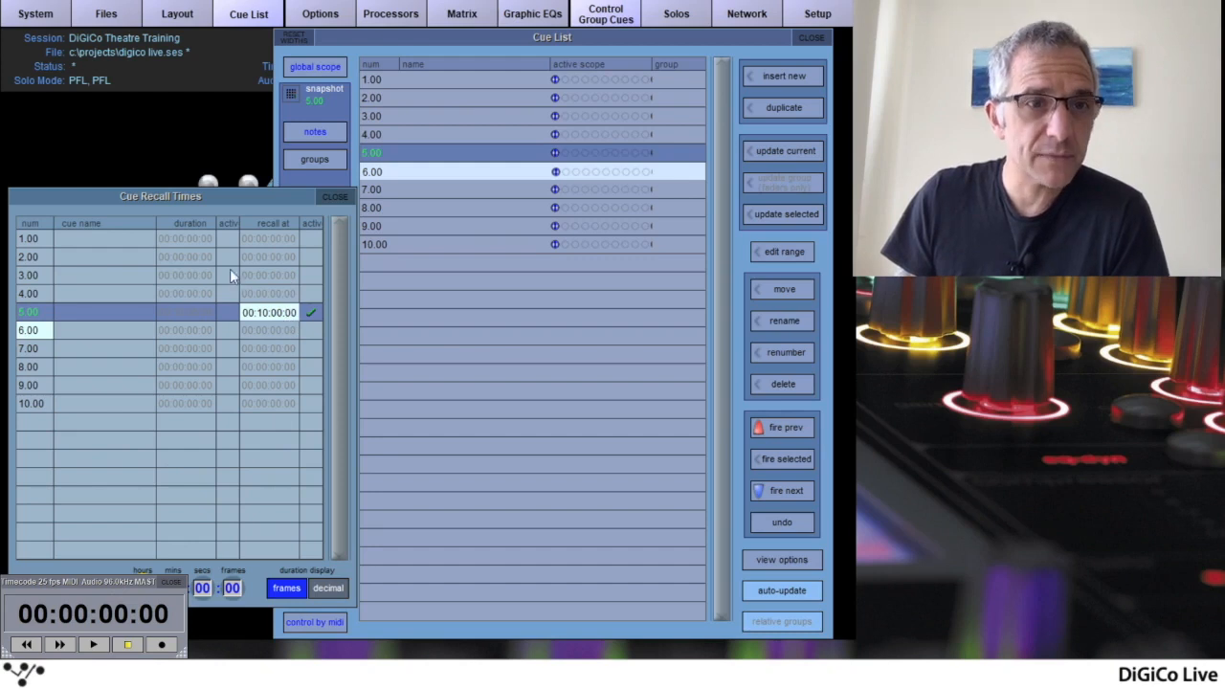
{"action": "left_click", "coordinate": [171, 582]}
{"action": "left_click", "coordinate": [334, 196]}
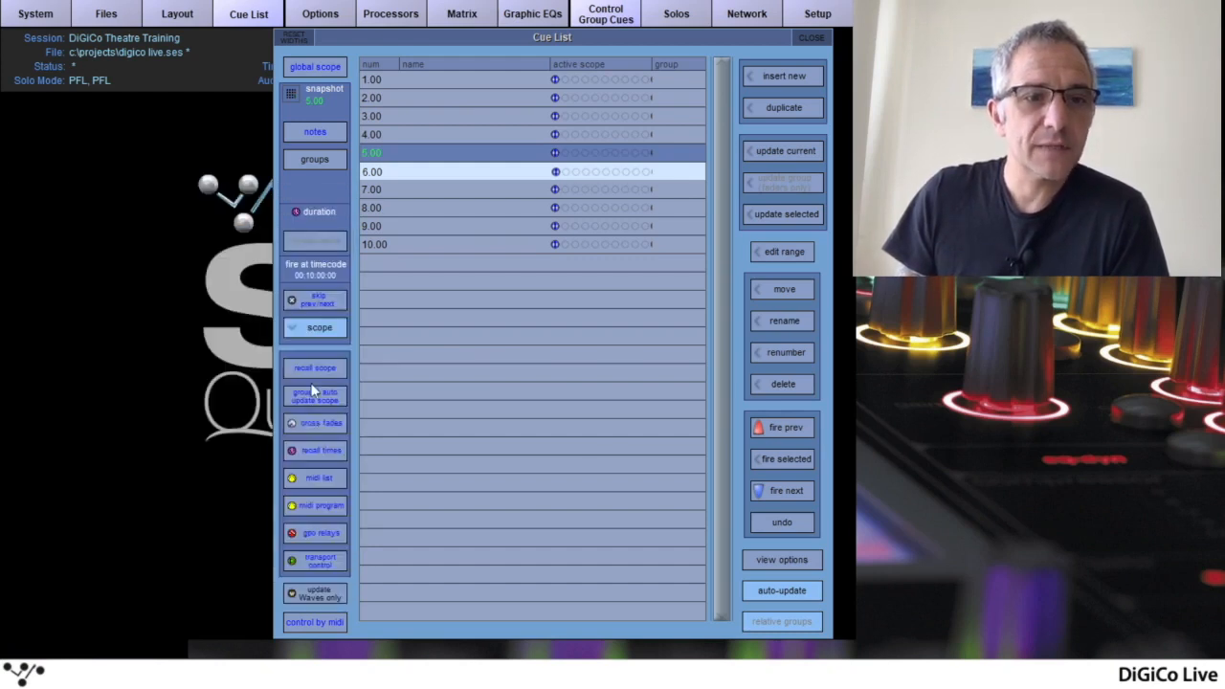
Reopen Cue Recall Times and try switching cue 5.00's recall time and duration on and off, leaving only the recall time active
{"action": "left_click", "coordinate": [316, 450]}
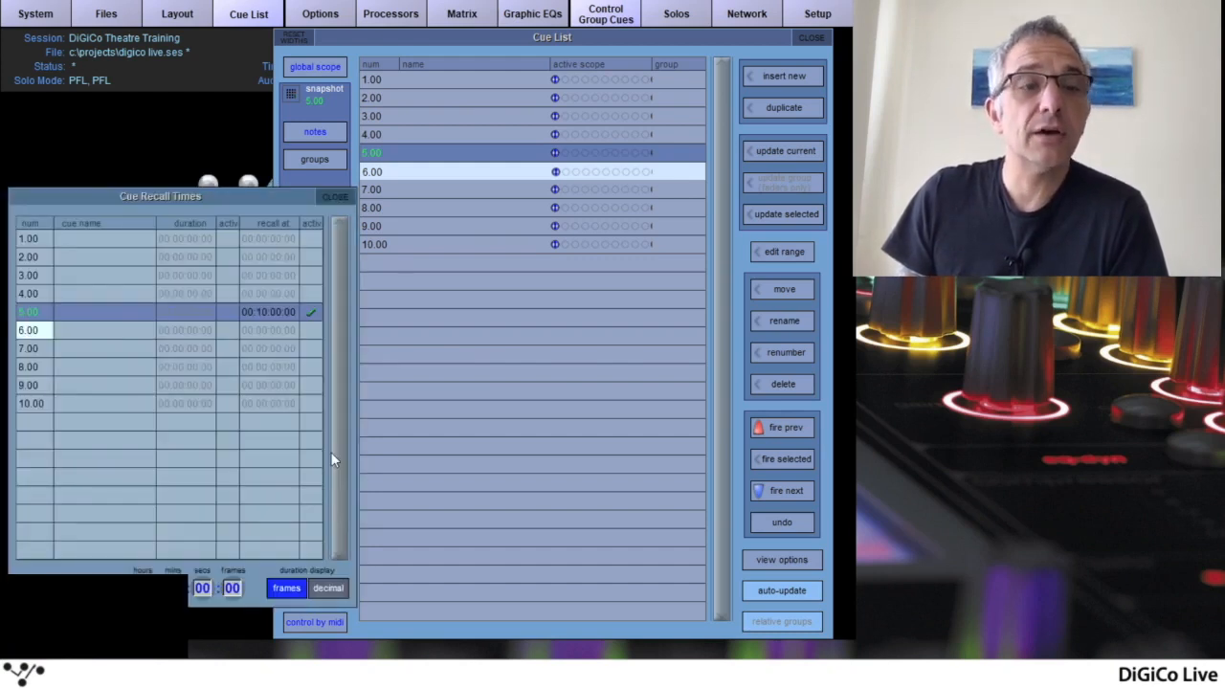
{"action": "left_click", "coordinate": [311, 312]}
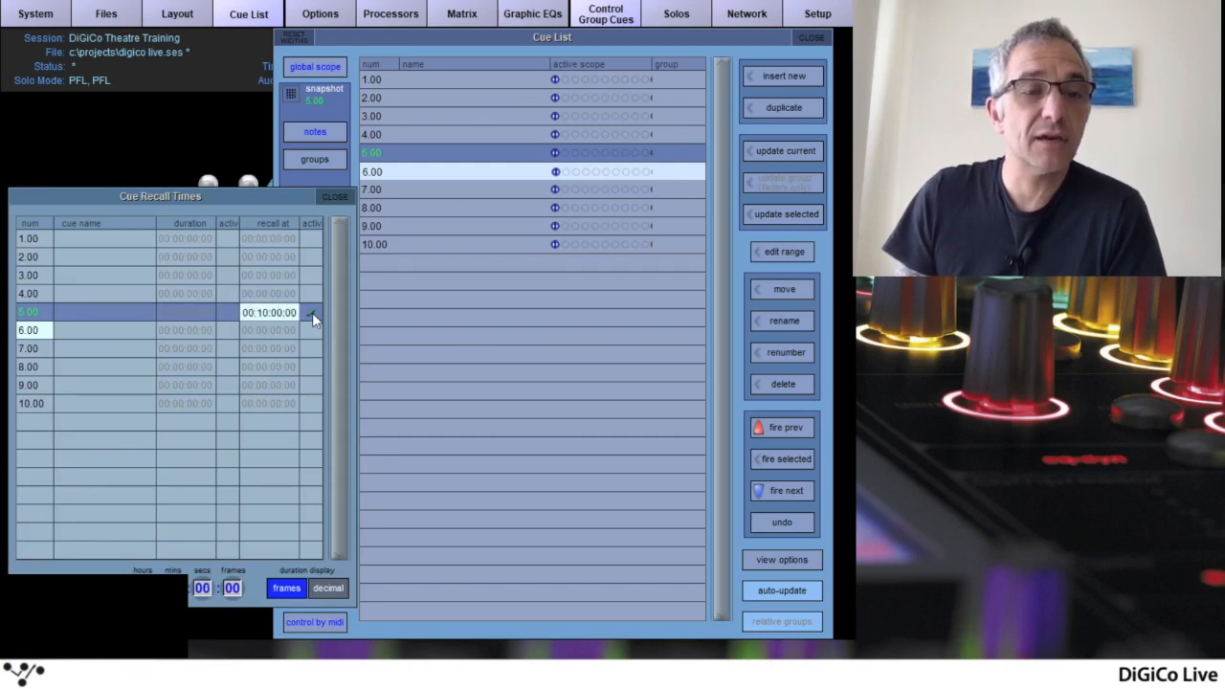
{"action": "left_click", "coordinate": [312, 292]}
{"action": "left_click", "coordinate": [313, 319]}
{"action": "left_click", "coordinate": [312, 315]}
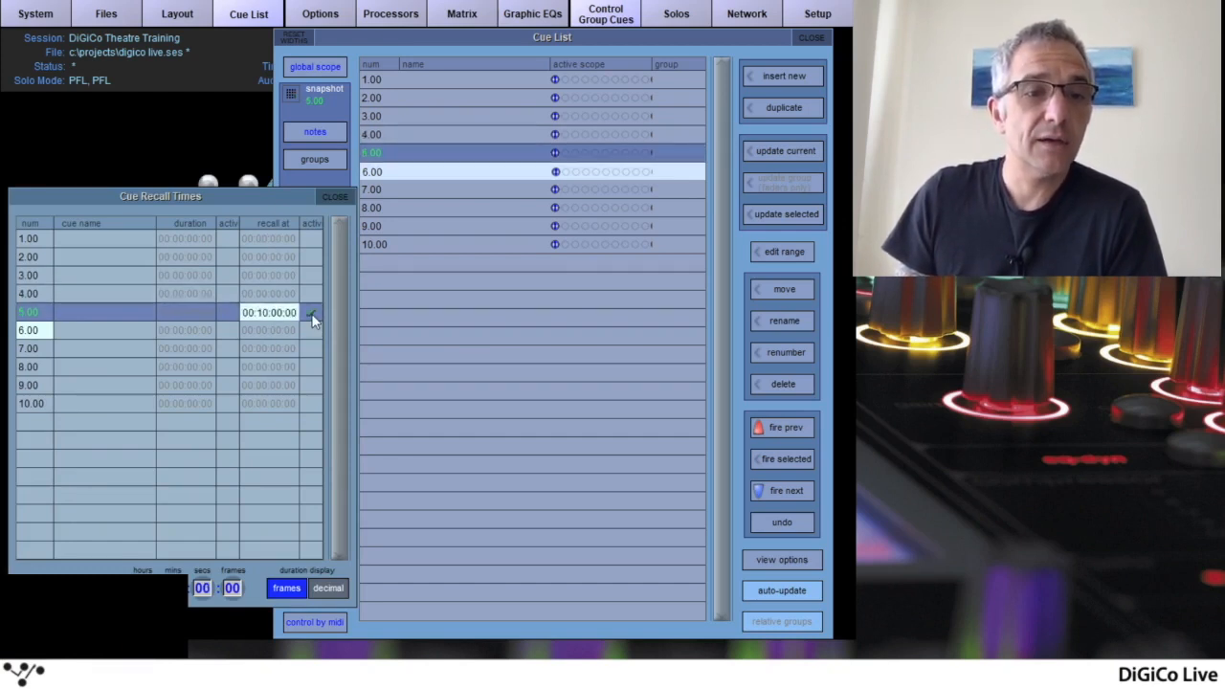
{"action": "left_click", "coordinate": [225, 318]}
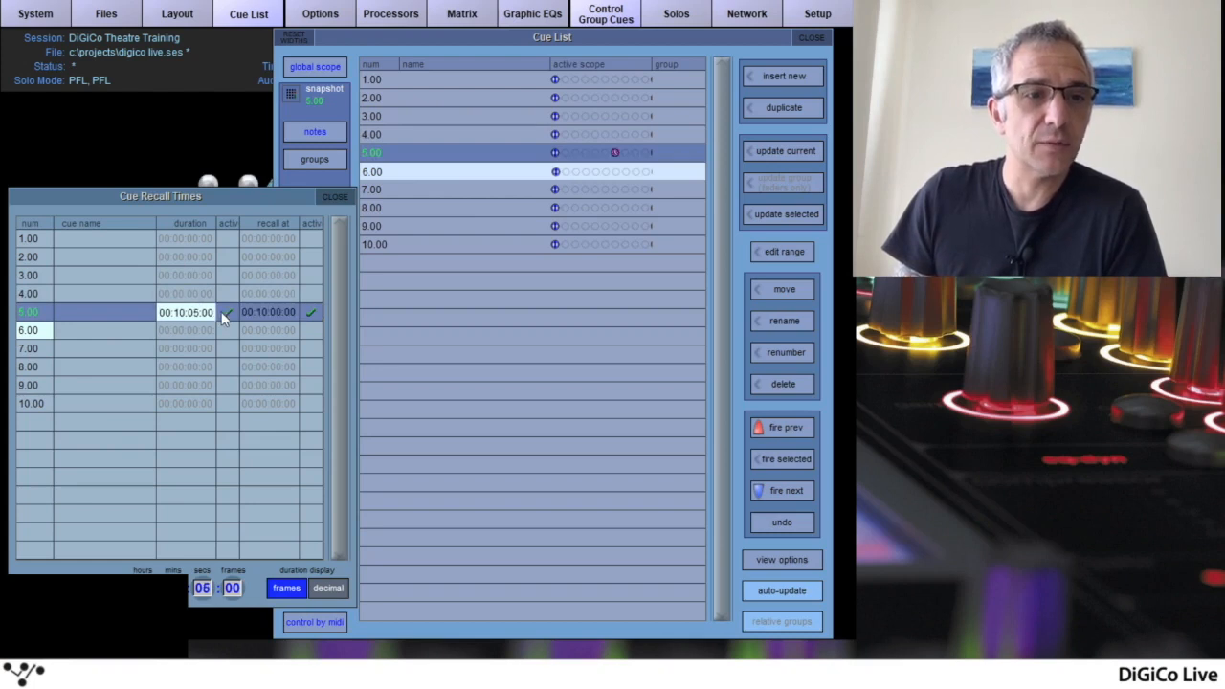
{"action": "left_click", "coordinate": [225, 311]}
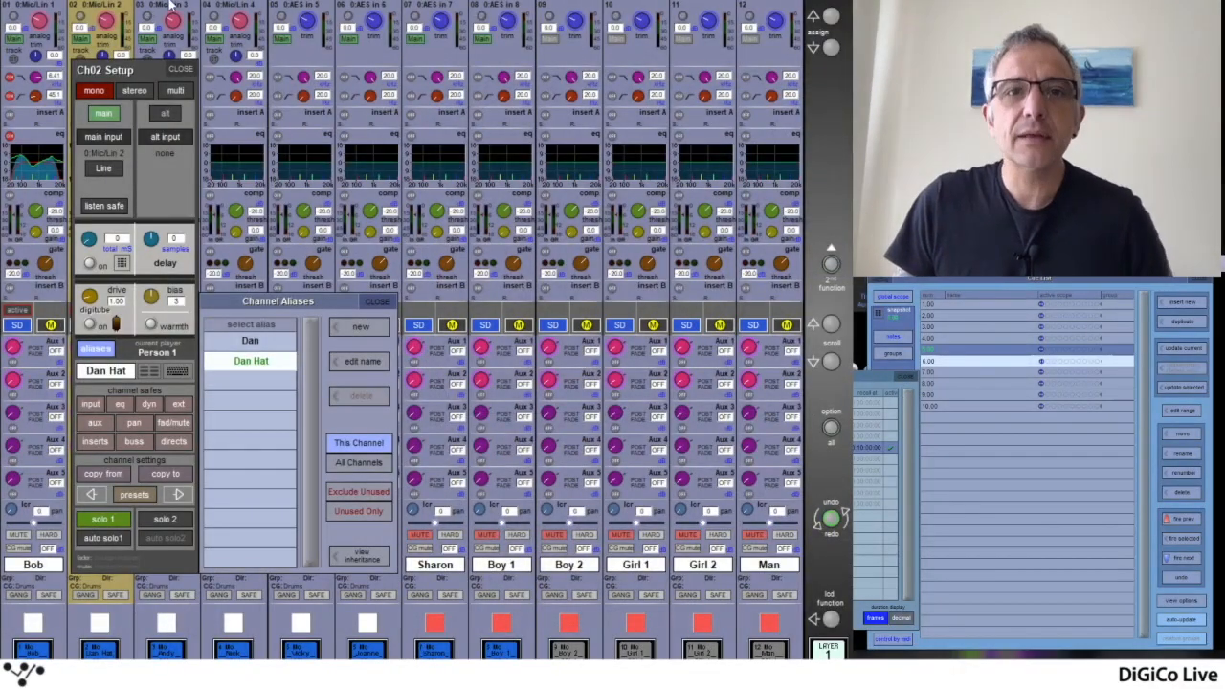
Save channel 2's current hat alias settings as a new input channel preset, keeping the suggested name
{"action": "left_click", "coordinate": [180, 68]}
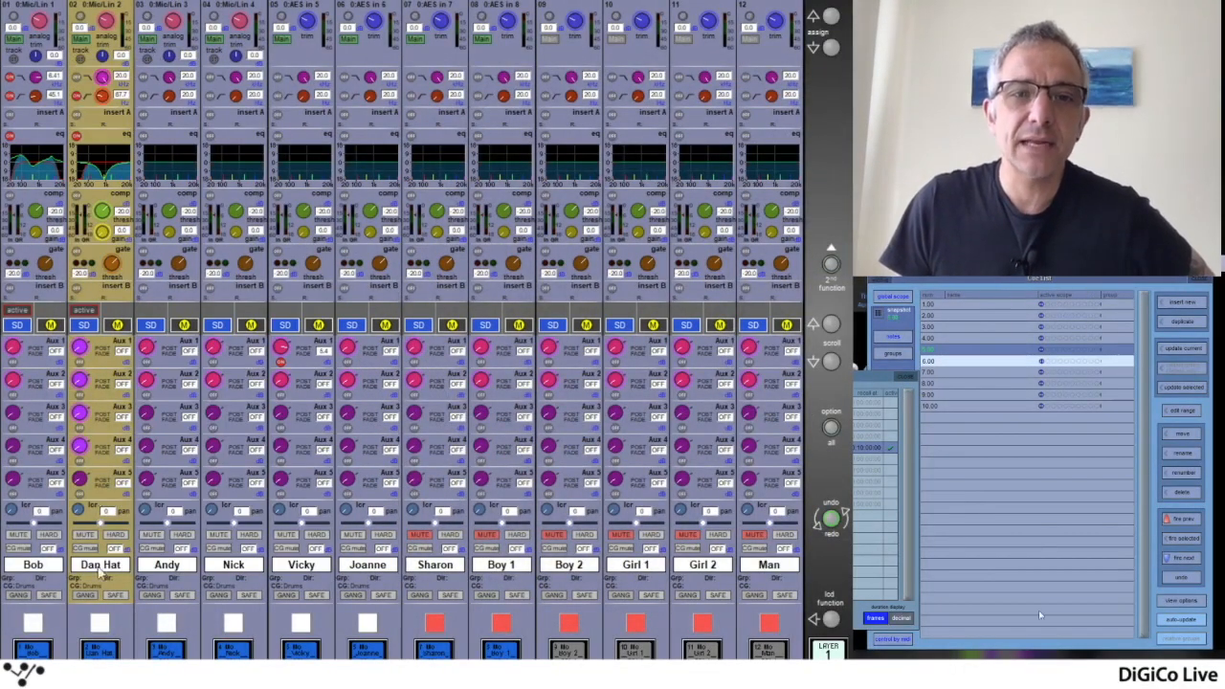
{"action": "left_click", "coordinate": [106, 46]}
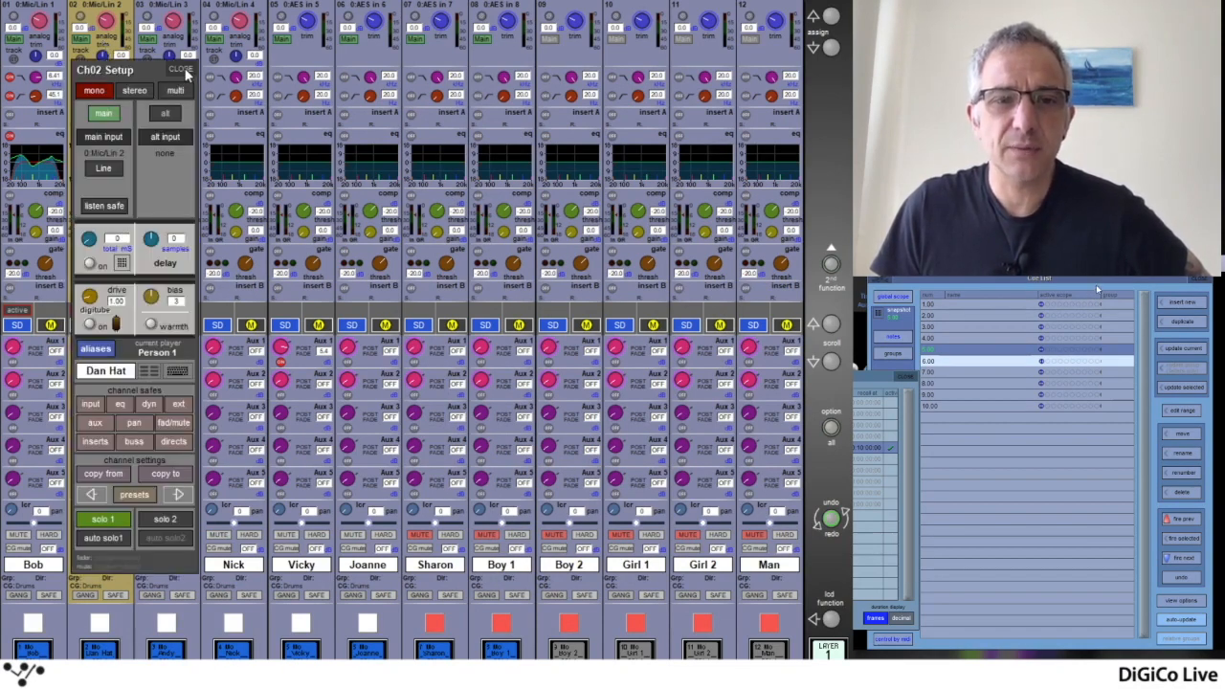
{"action": "left_click", "coordinate": [135, 495]}
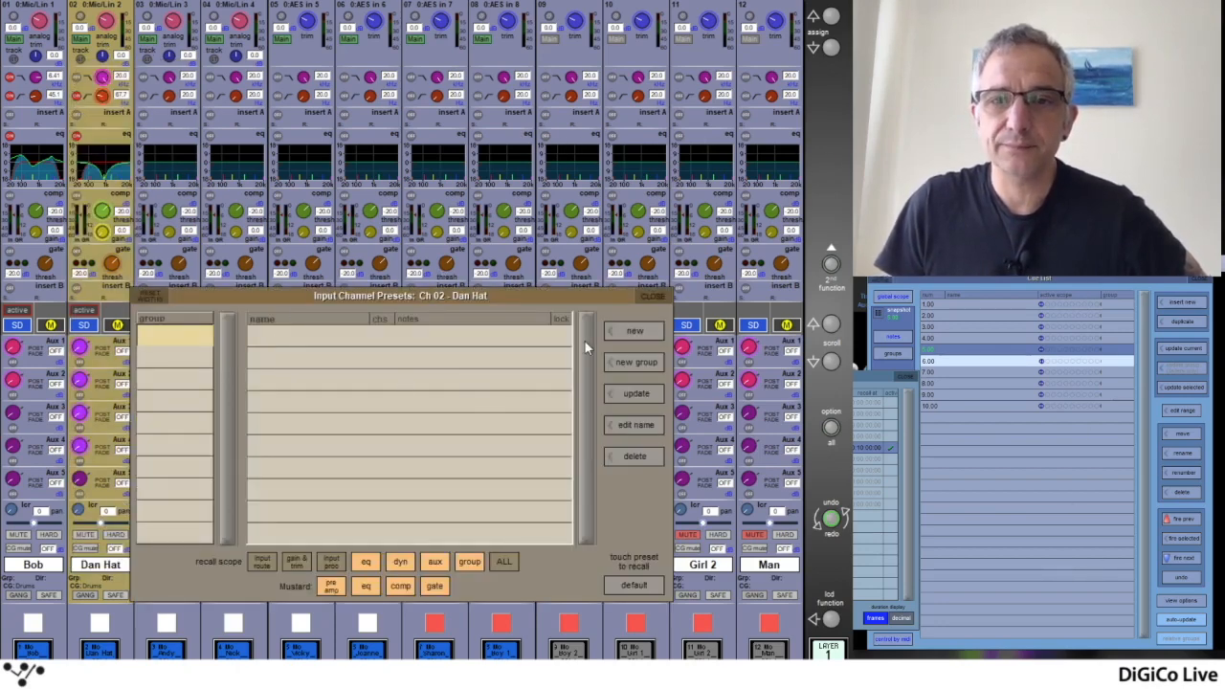
{"action": "left_click", "coordinate": [635, 331]}
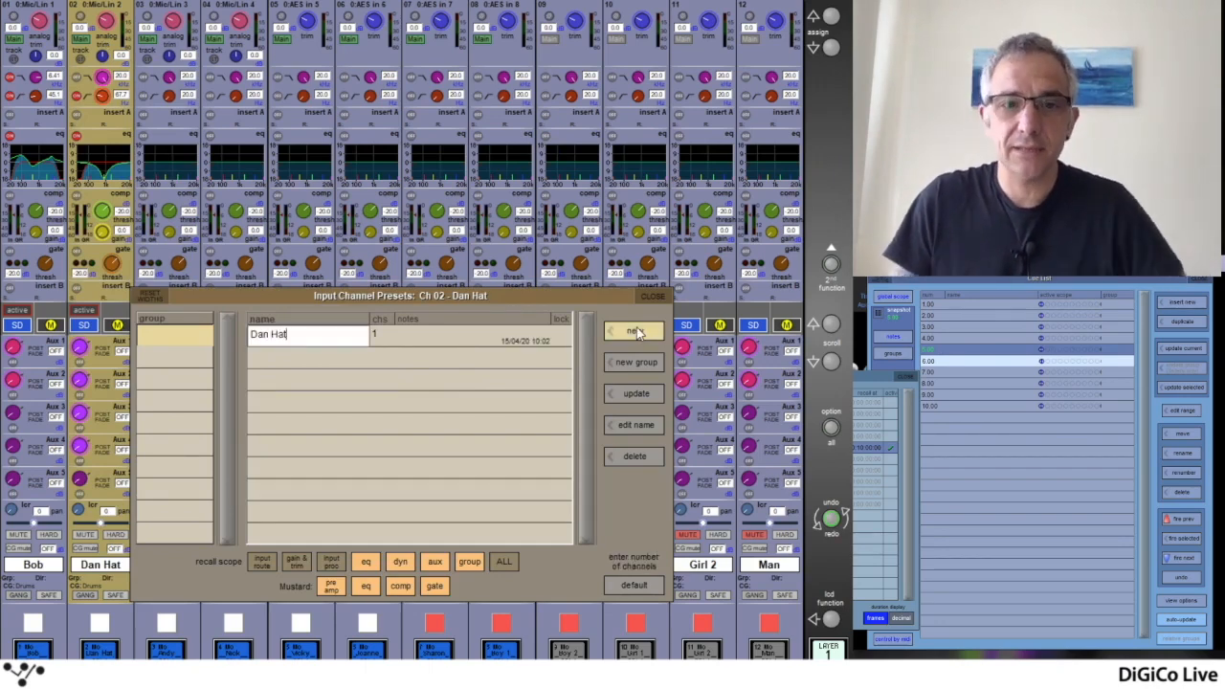
{"action": "key", "text": "Return"}
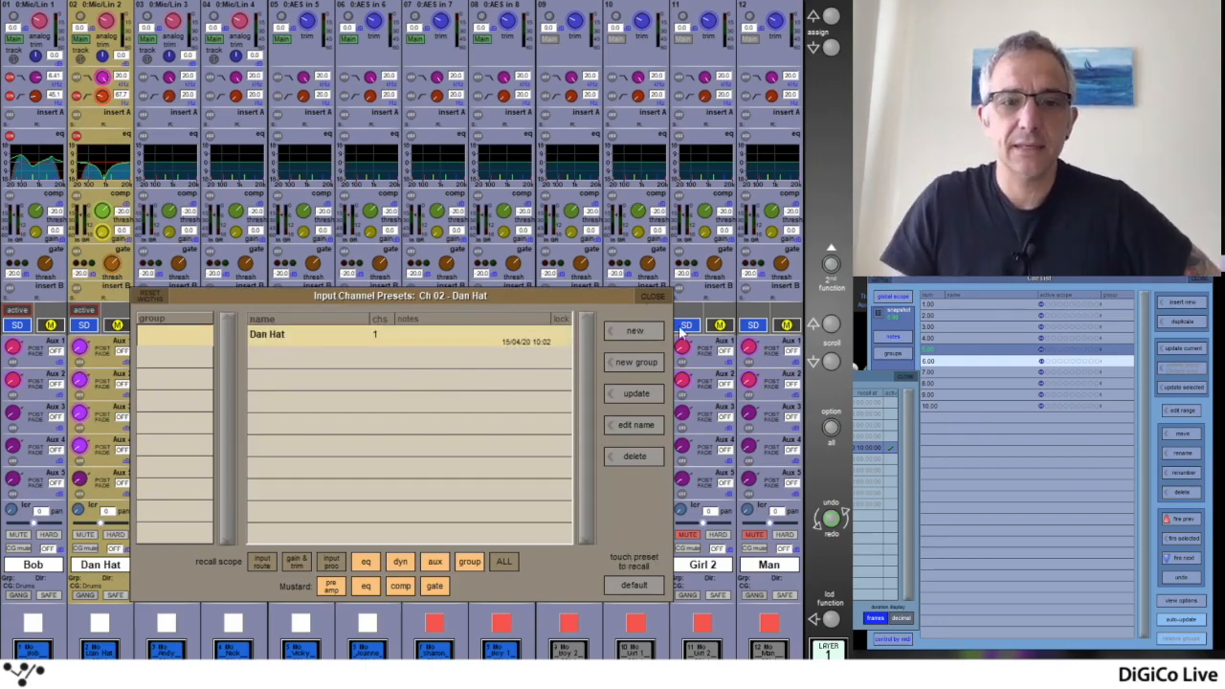
Switch channel 2 to its alias without the hat and save it as a second input channel preset under the suggested name
{"action": "left_click", "coordinate": [107, 43]}
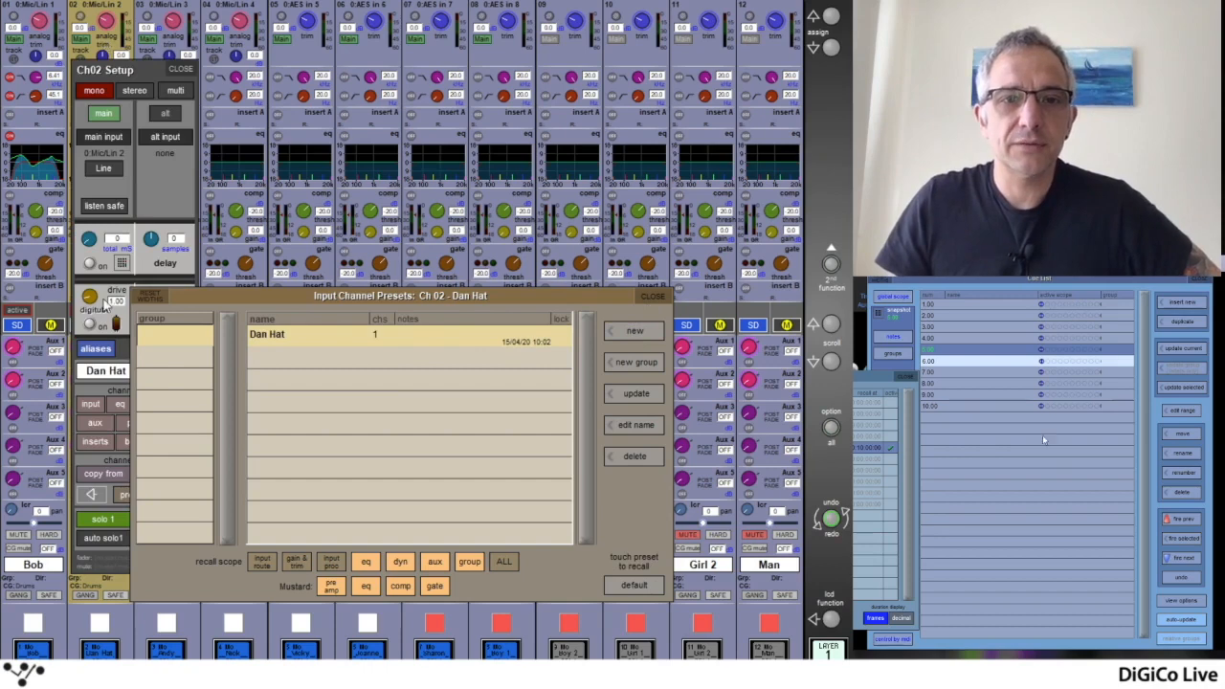
{"action": "left_click", "coordinate": [96, 348]}
{"action": "left_click", "coordinate": [251, 342]}
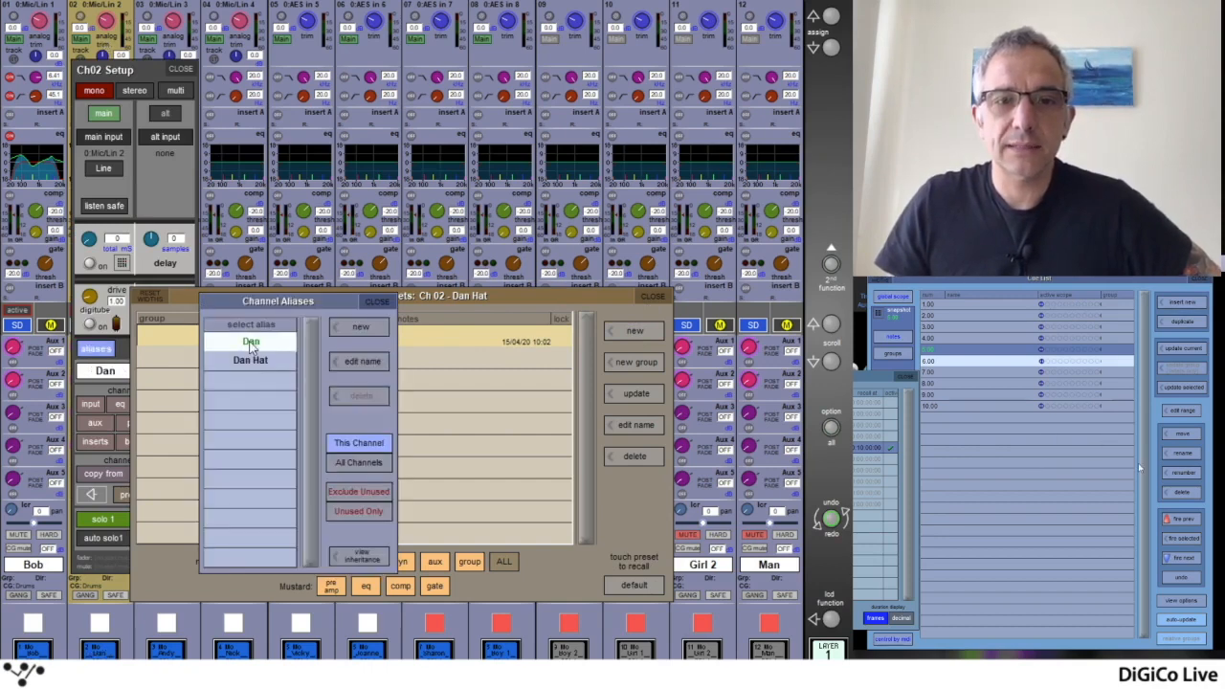
{"action": "left_click", "coordinate": [365, 303]}
{"action": "left_click", "coordinate": [181, 70]}
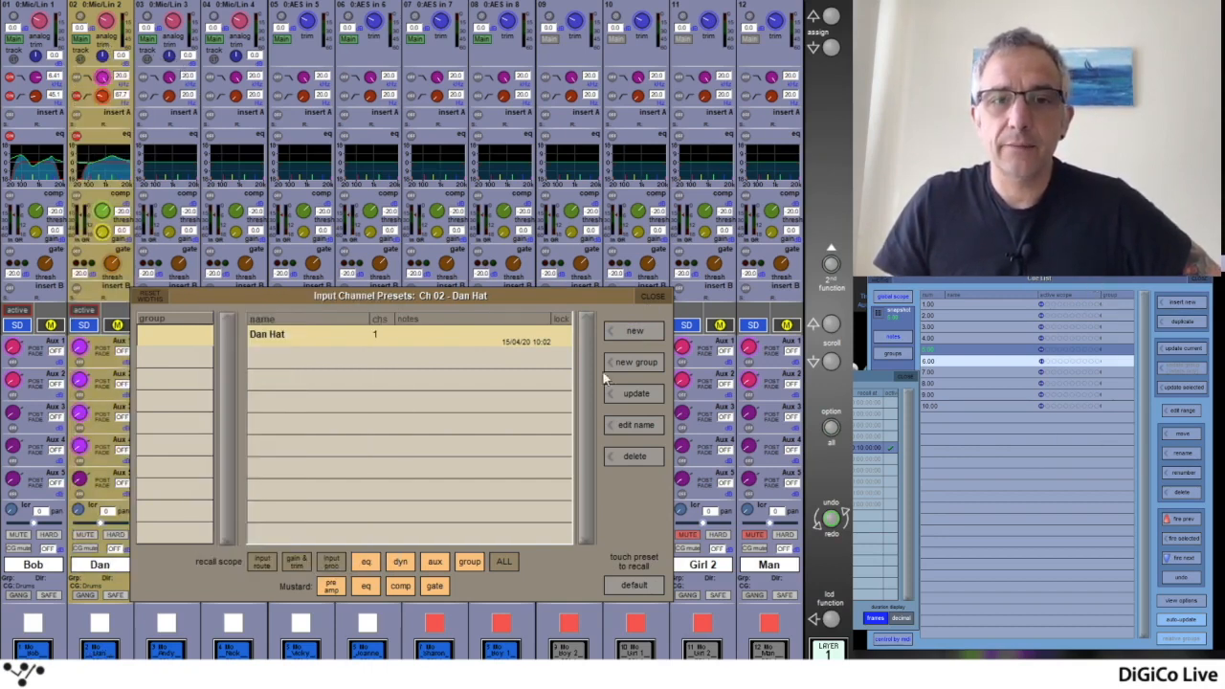
{"action": "left_click", "coordinate": [638, 331]}
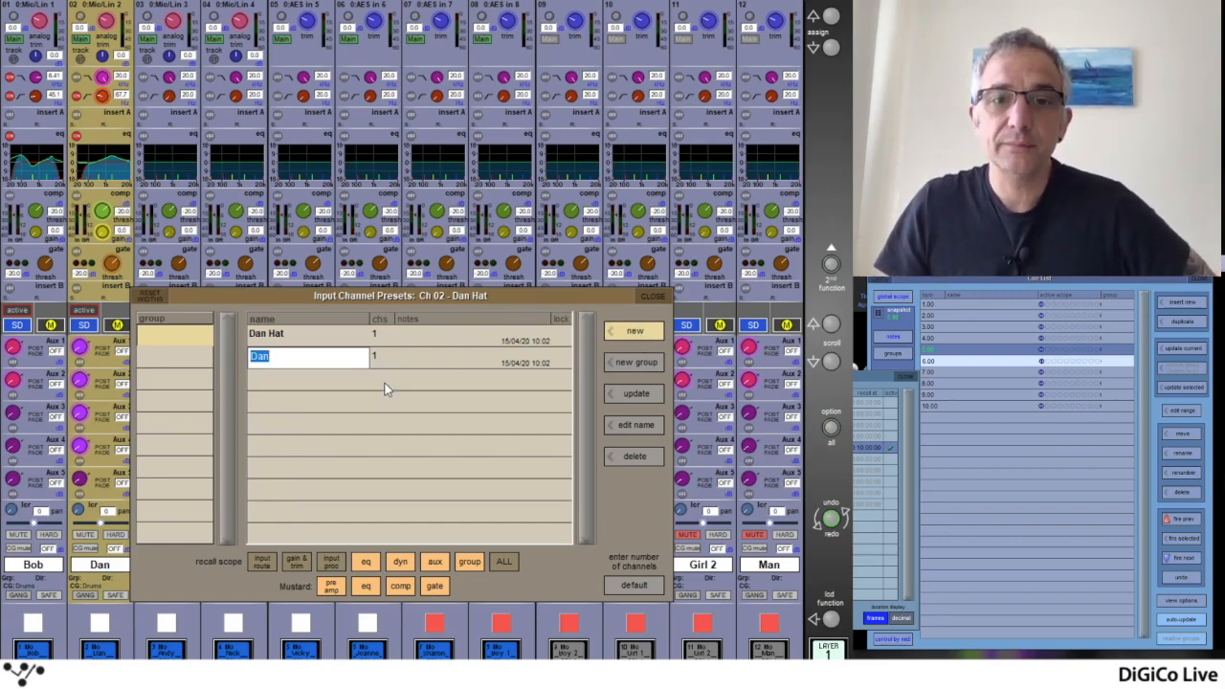
{"action": "key", "text": "Return"}
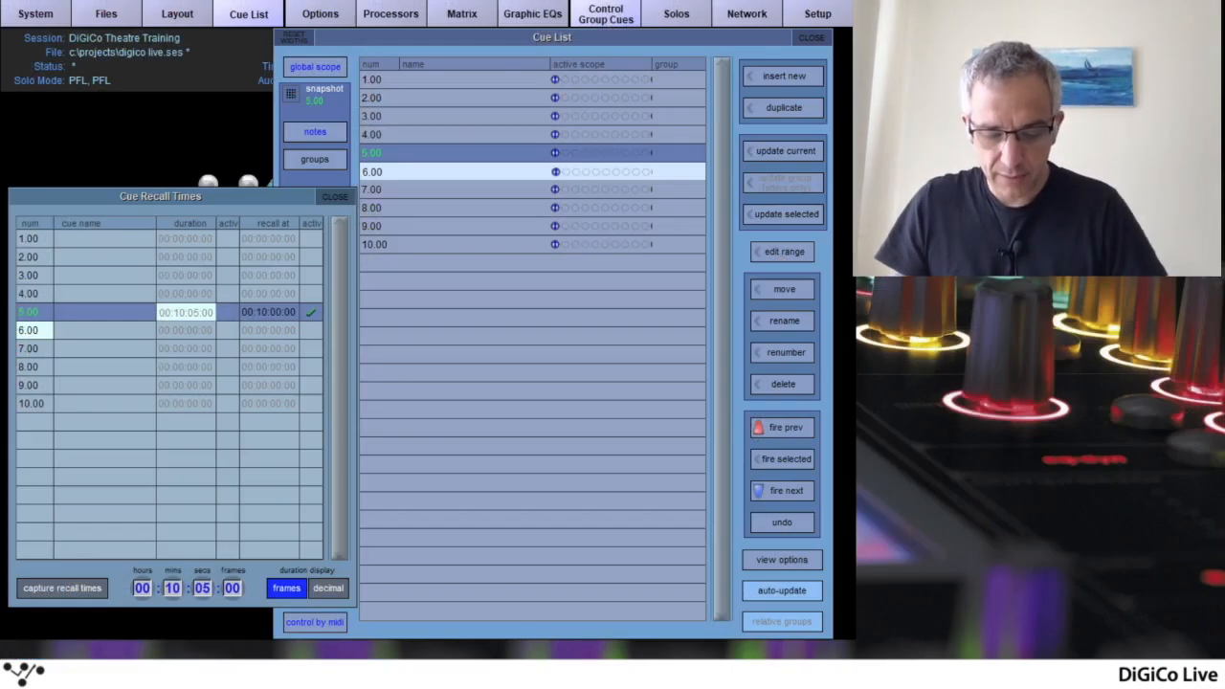
{"action": "left_click", "coordinate": [125, 15]}
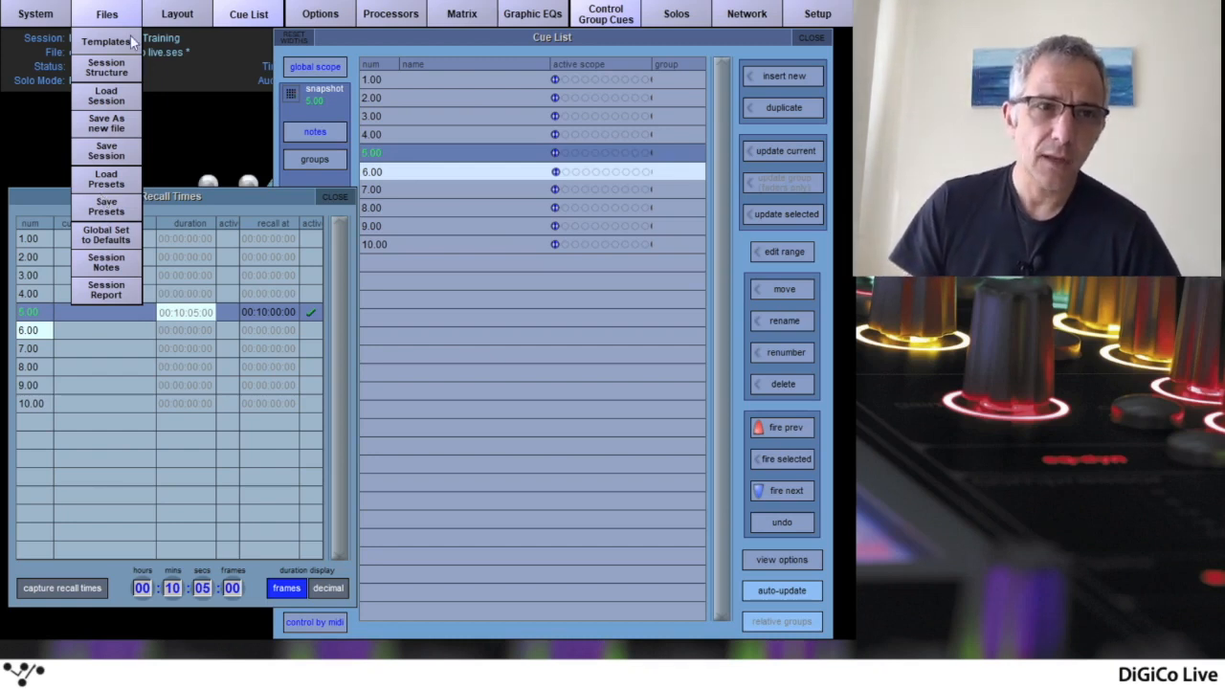
{"action": "left_click", "coordinate": [107, 14]}
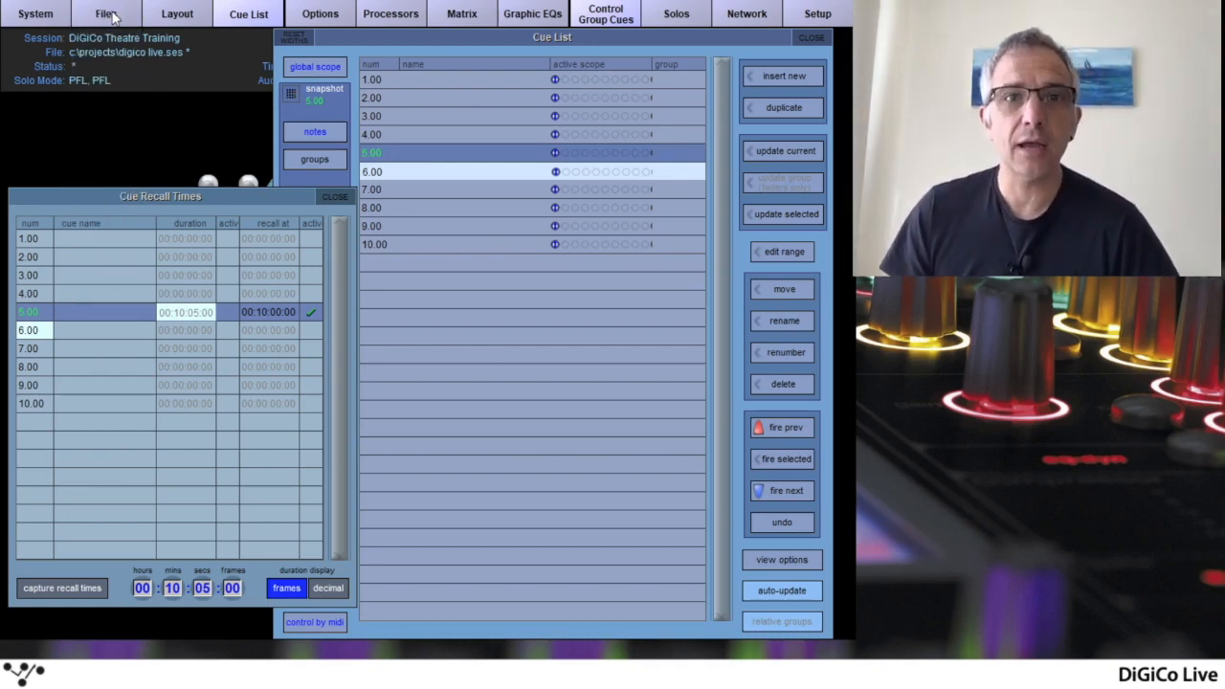